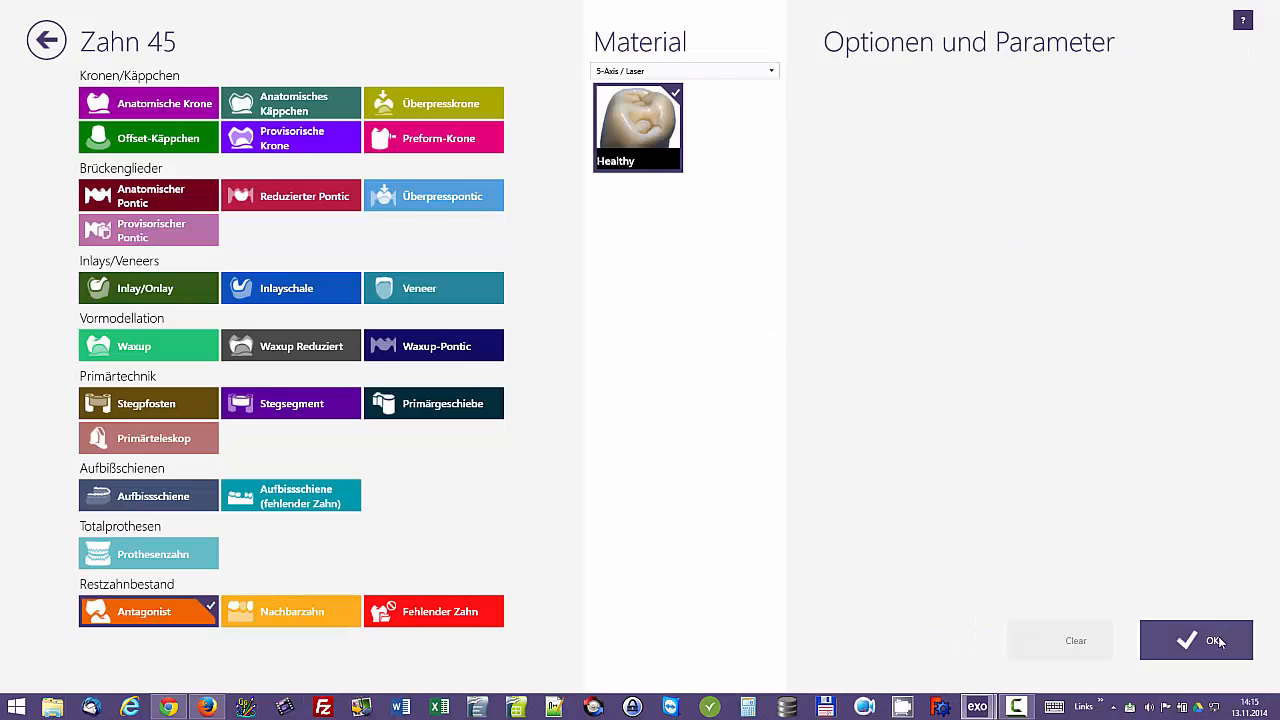
Step: Confirm tooth 45 as an antagonist and open the case for CAD design
click(1196, 640)
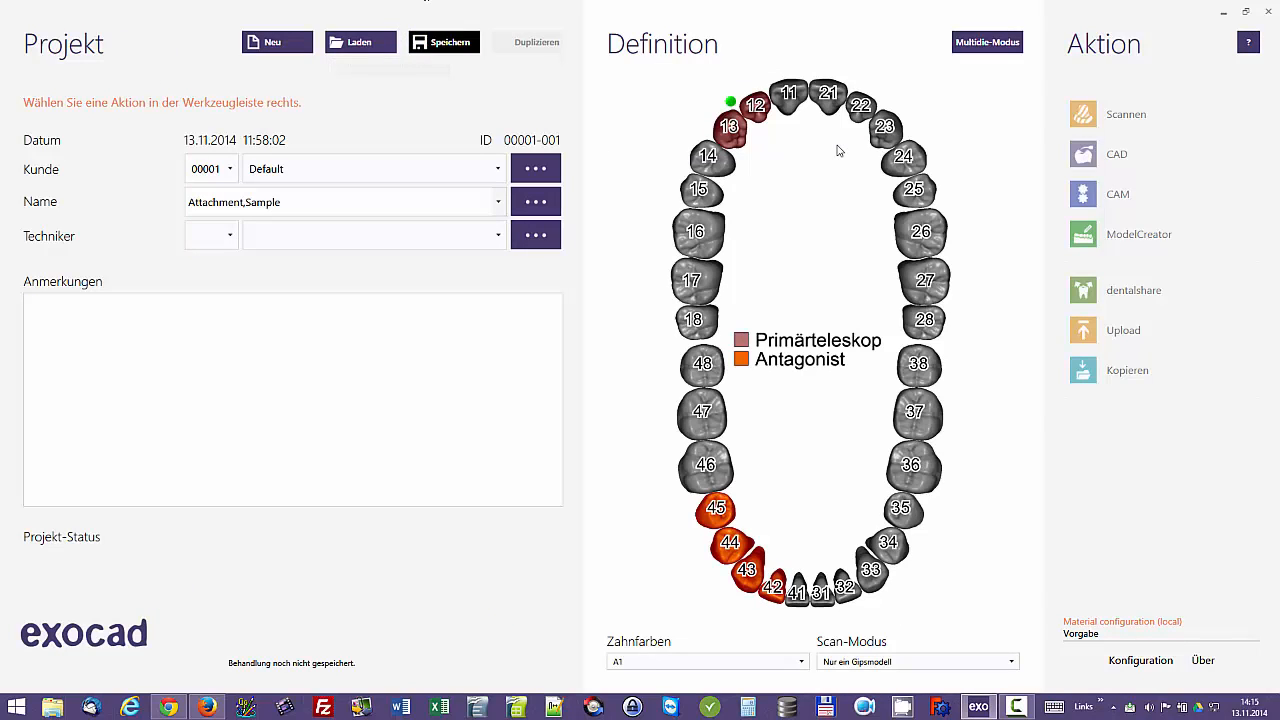
click(1110, 152)
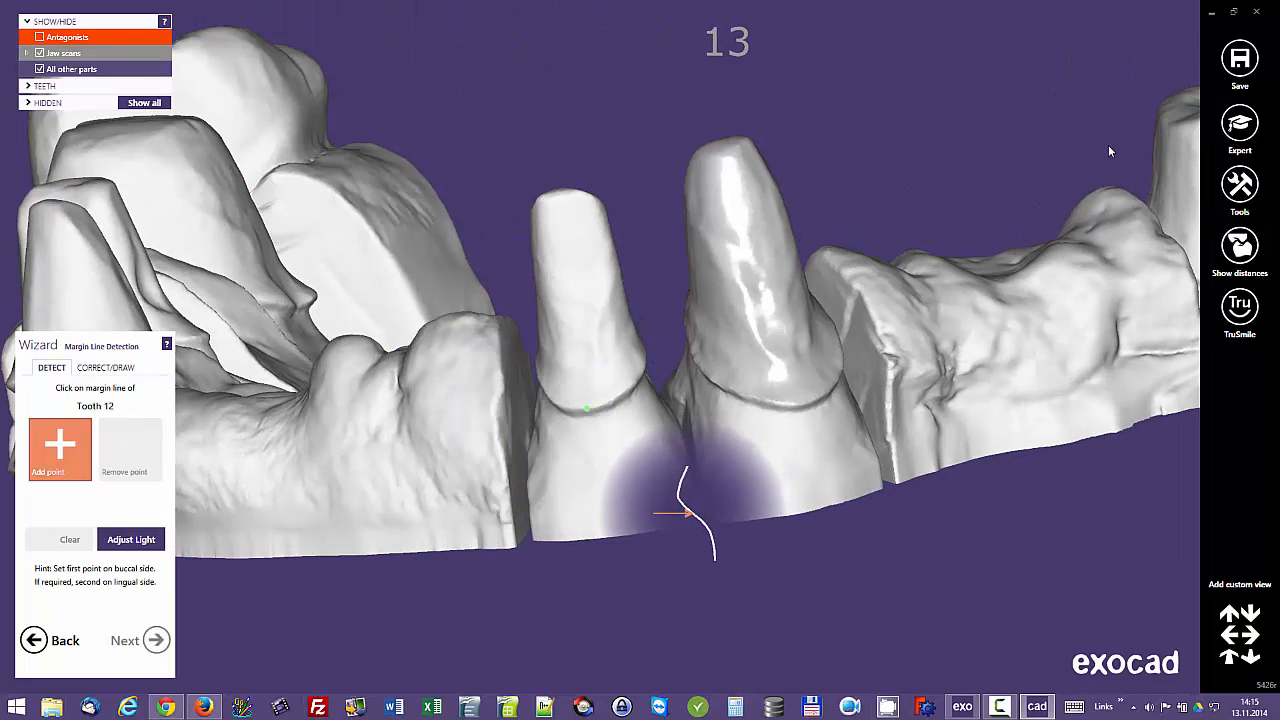
Step: Detect the margin line of tooth 12 from a point on its buccal preparation edge
click(587, 408)
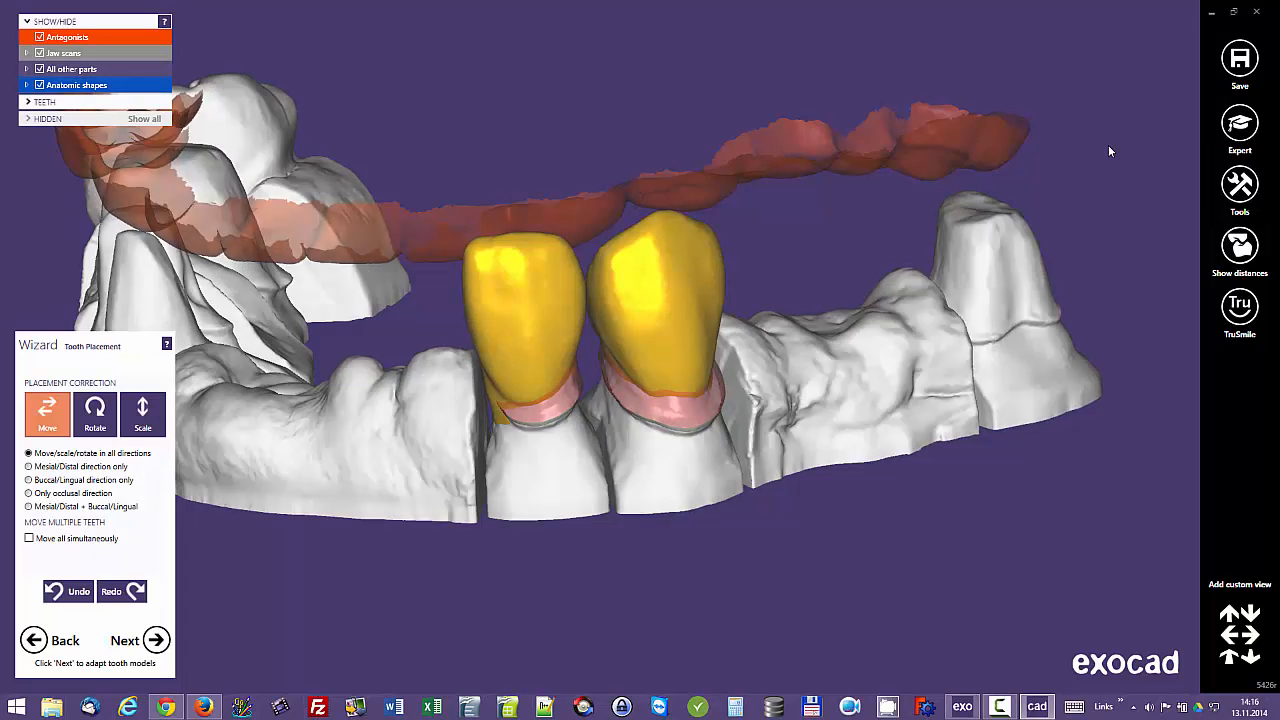
Step: Load the generic-smooth tooth library for the models of teeth 12 and 13
key(Menu)
key(Down)
key(Return)
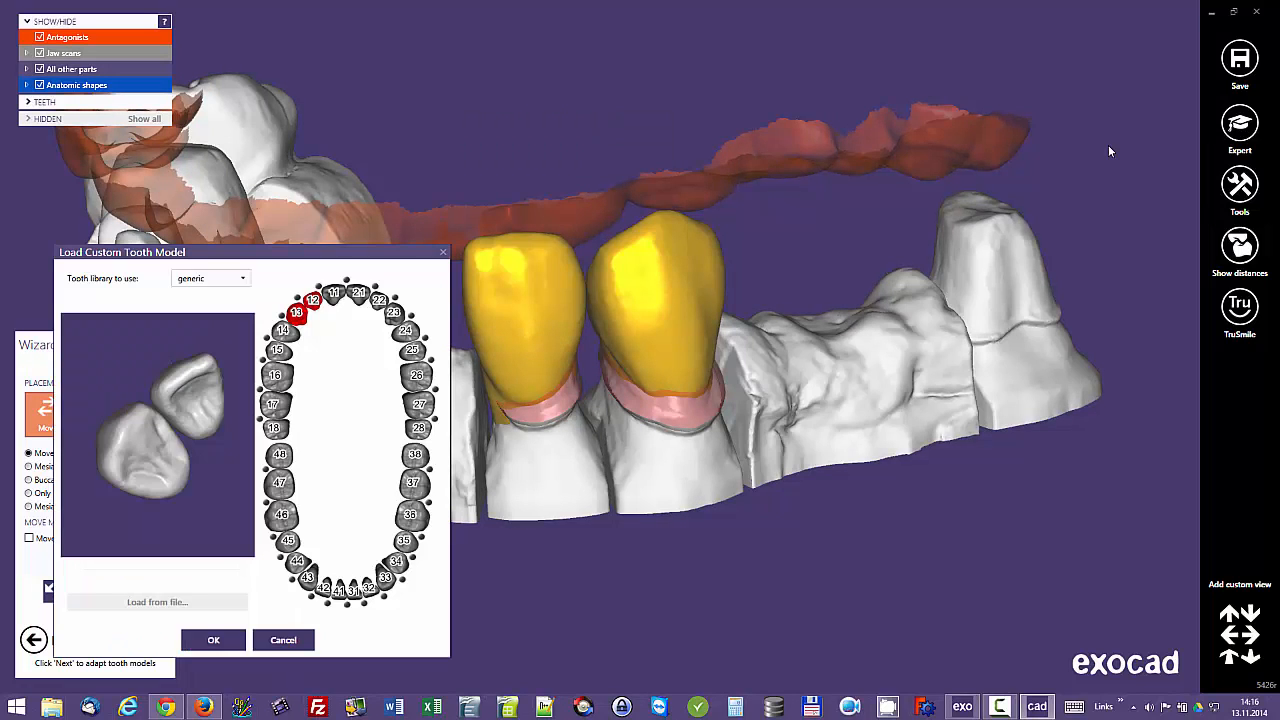
key(alt+Down)
key(Down)
key(Return)
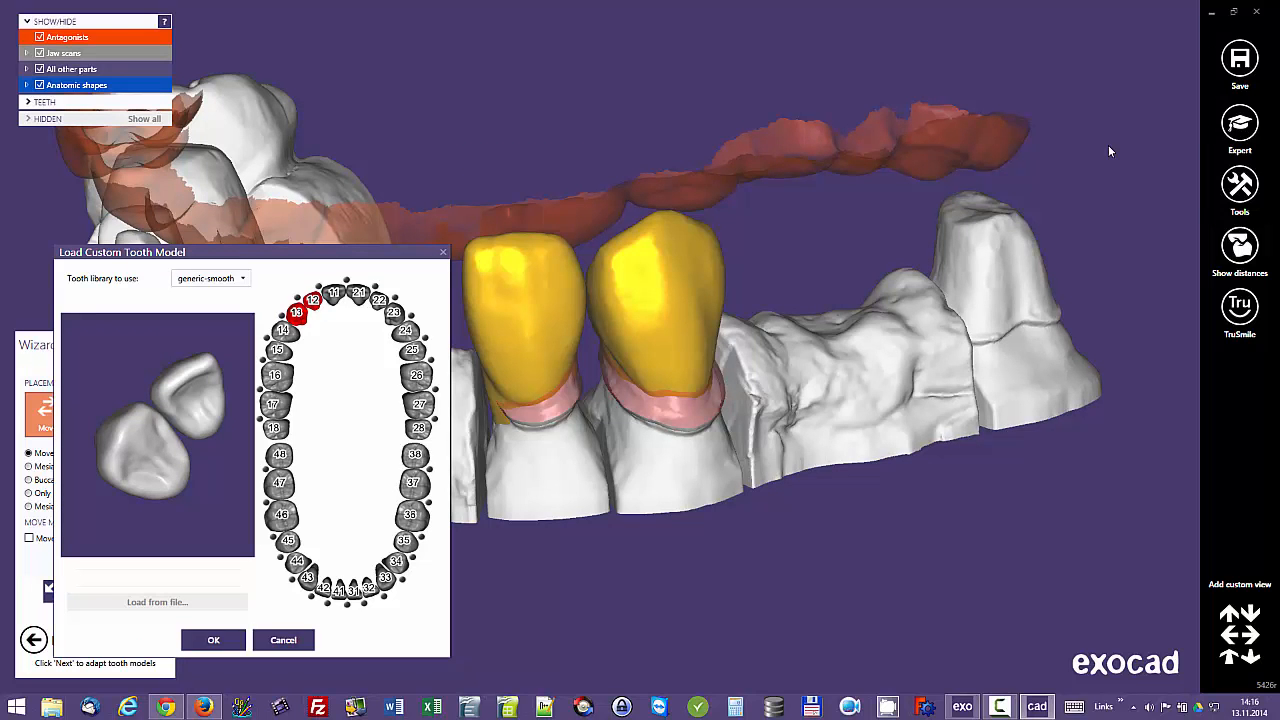
key(Return)
key(Return)
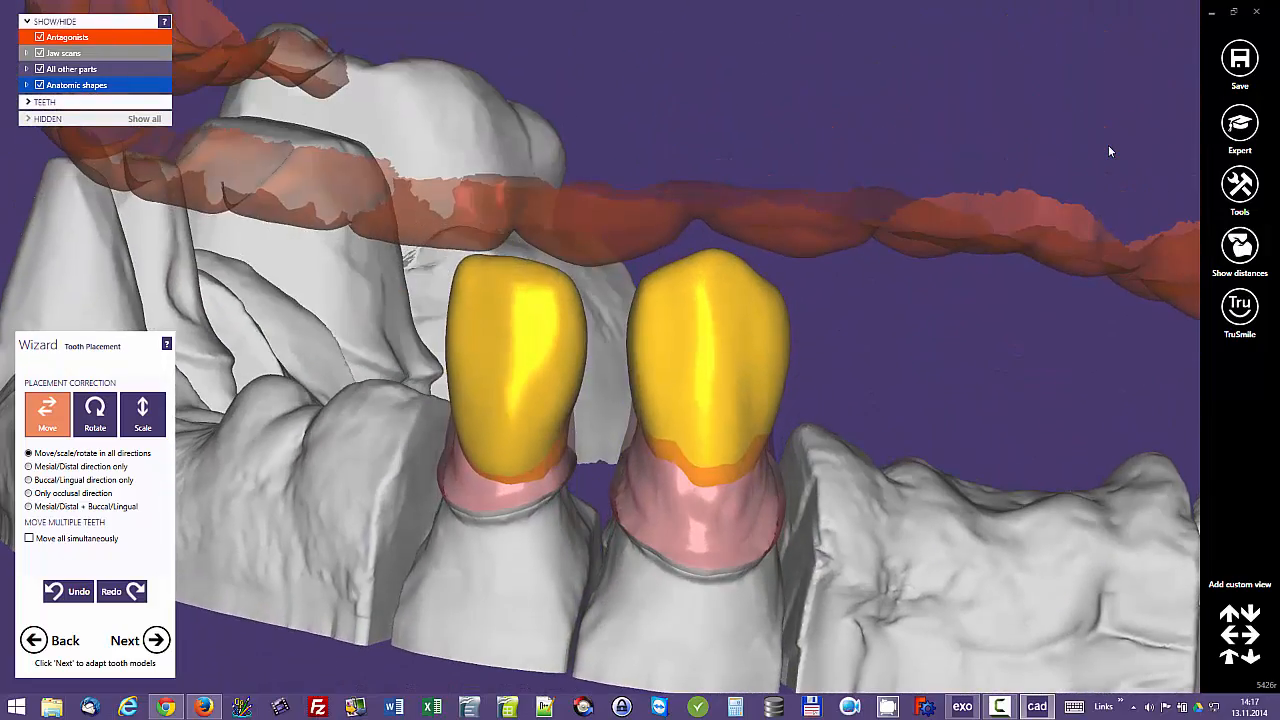
Step: Proceed to free-forming and fill the palatal hollow of tooth 13 with a smaller add brush, smoothing the surface
key(Return)
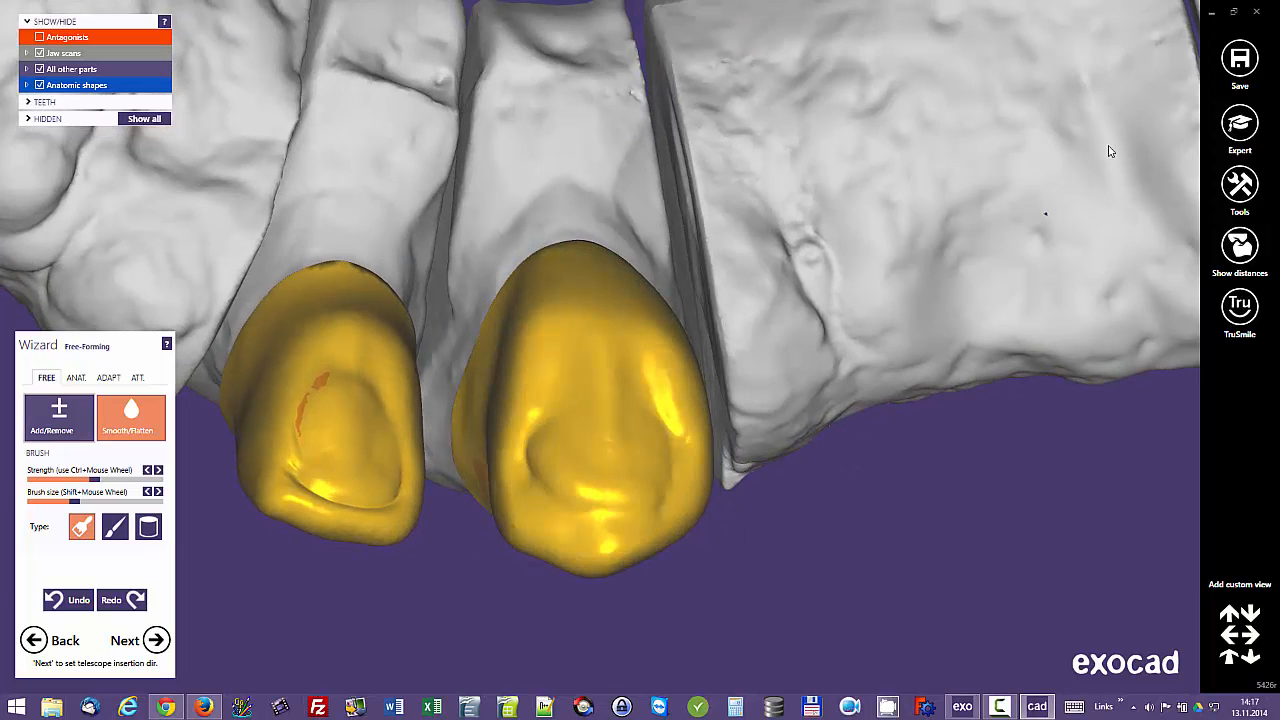
click(59, 417)
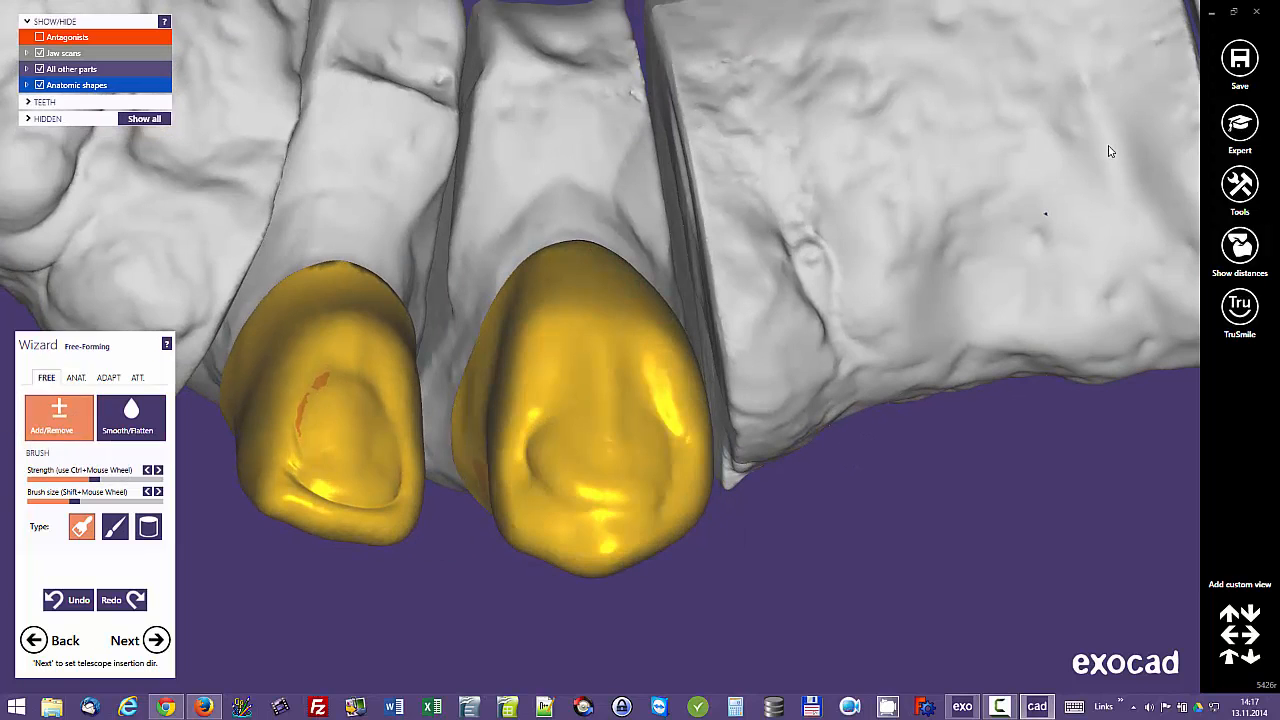
drag(58, 501, 43, 501)
mouse_move(560, 430)
right_down()
mouse_move(565, 380)
mouse_move(555, 400)
right_up()
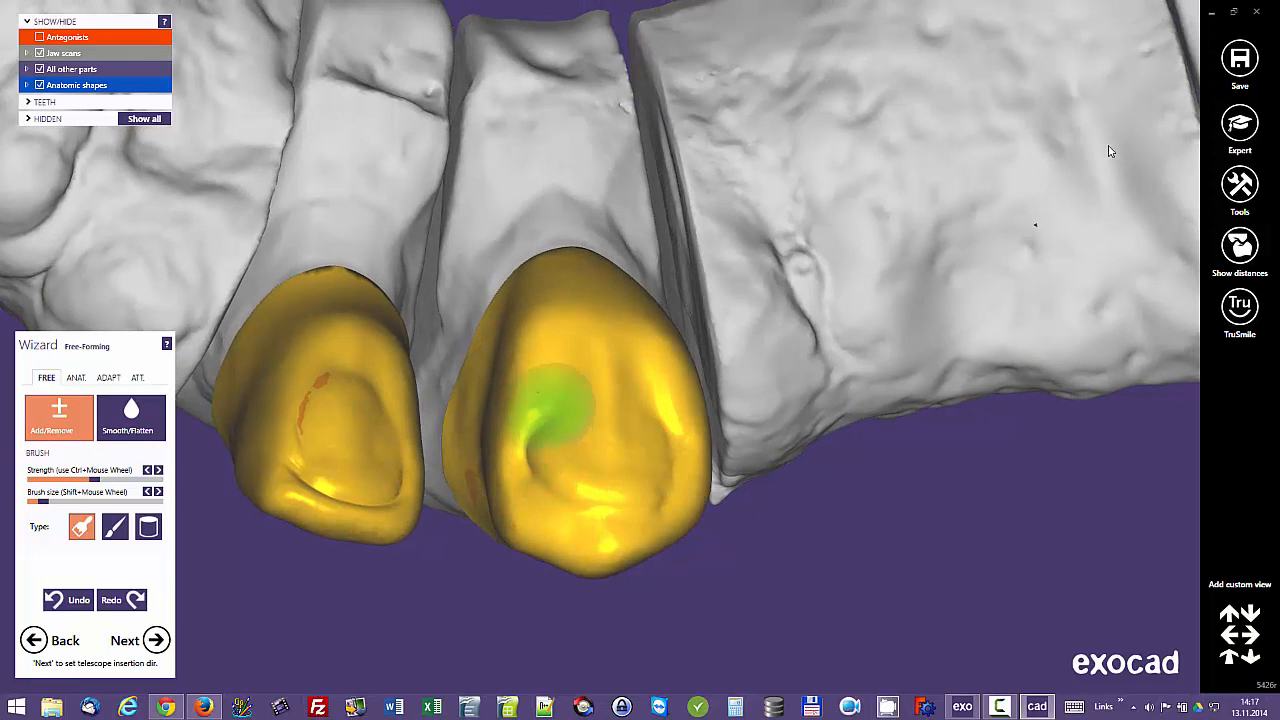
mouse_move(556, 466)
shift+mouse_down()
mouse_move(620, 494)
mouse_move(671, 449)
shift+mouse_up()
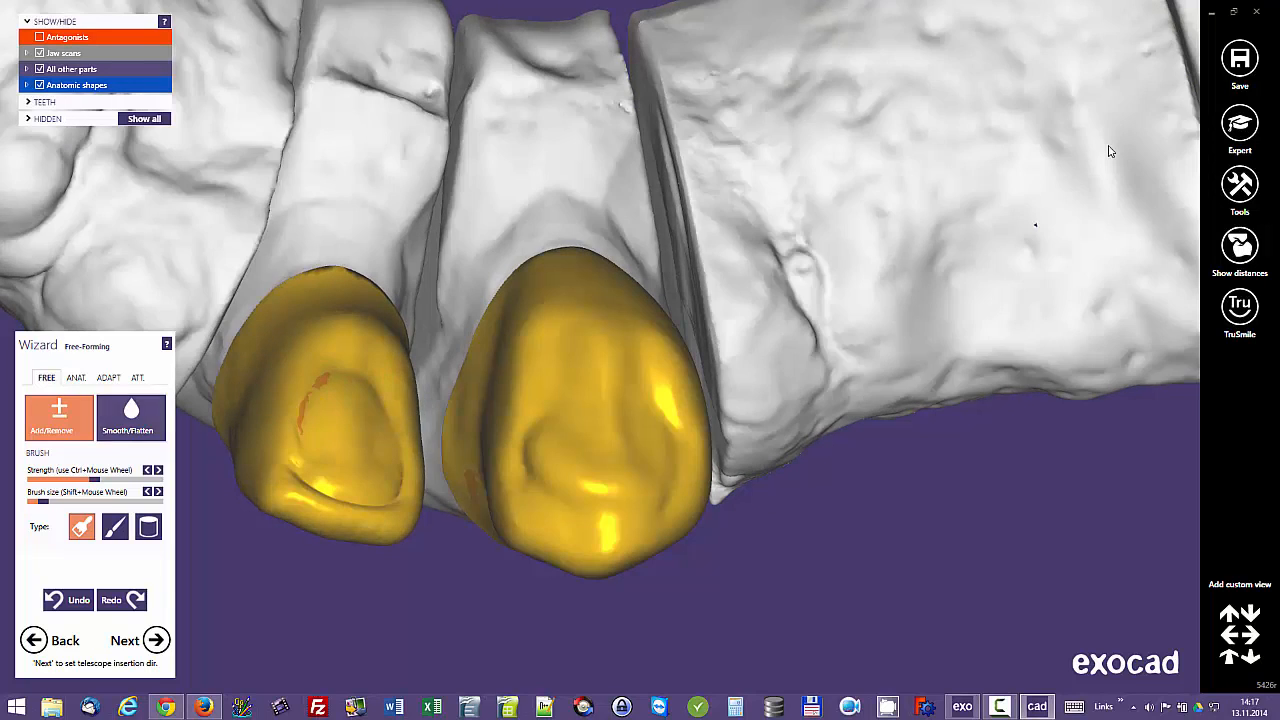
click(131, 417)
mouse_move(565, 405)
mouse_down()
mouse_move(560, 457)
mouse_move(663, 394)
mouse_move(646, 457)
mouse_move(608, 425)
mouse_move(566, 486)
mouse_move(549, 424)
mouse_up()
mouse_move(549, 424)
right_down()
mouse_move(540, 400)
mouse_move(354, 426)
mouse_move(420, 430)
right_up()
Step: Fill the palatal hollow of tooth 12 with added material and smooth the surface
click(59, 417)
right_drag(330, 392, 351, 371)
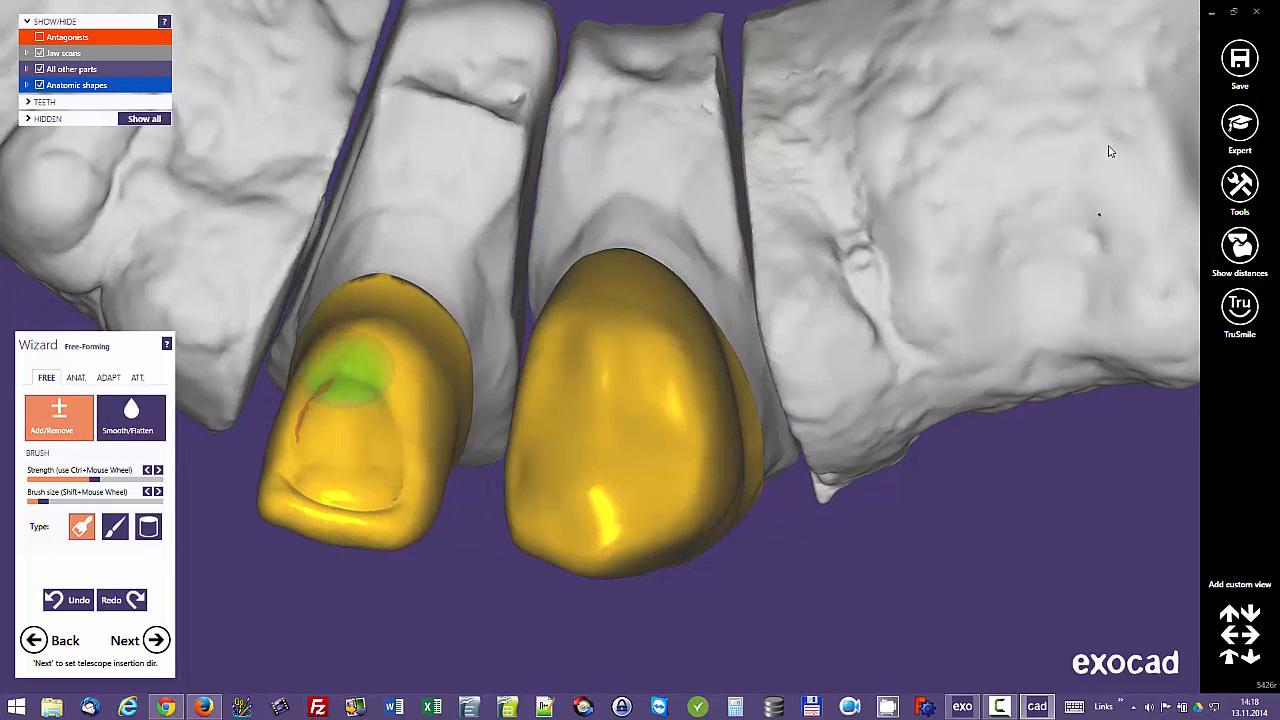
drag(314, 412, 404, 409)
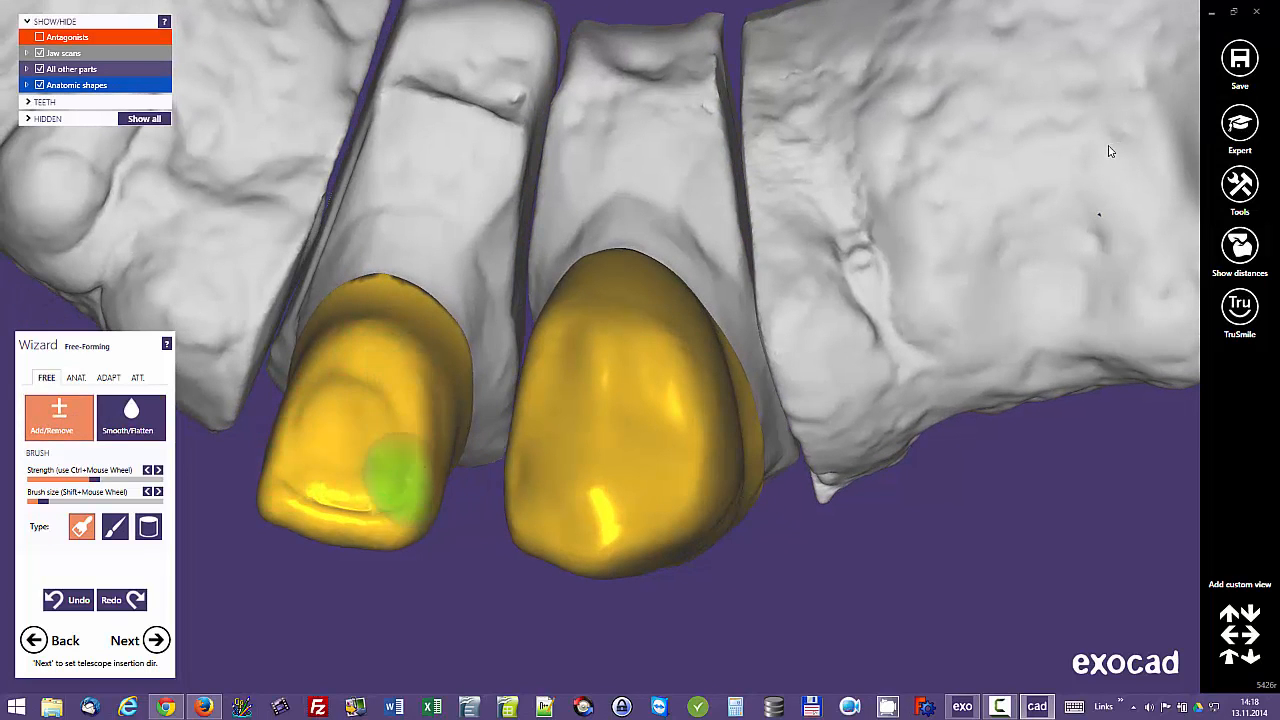
mouse_move(395, 480)
mouse_down()
mouse_move(349, 377)
mouse_move(357, 457)
mouse_move(320, 470)
mouse_up()
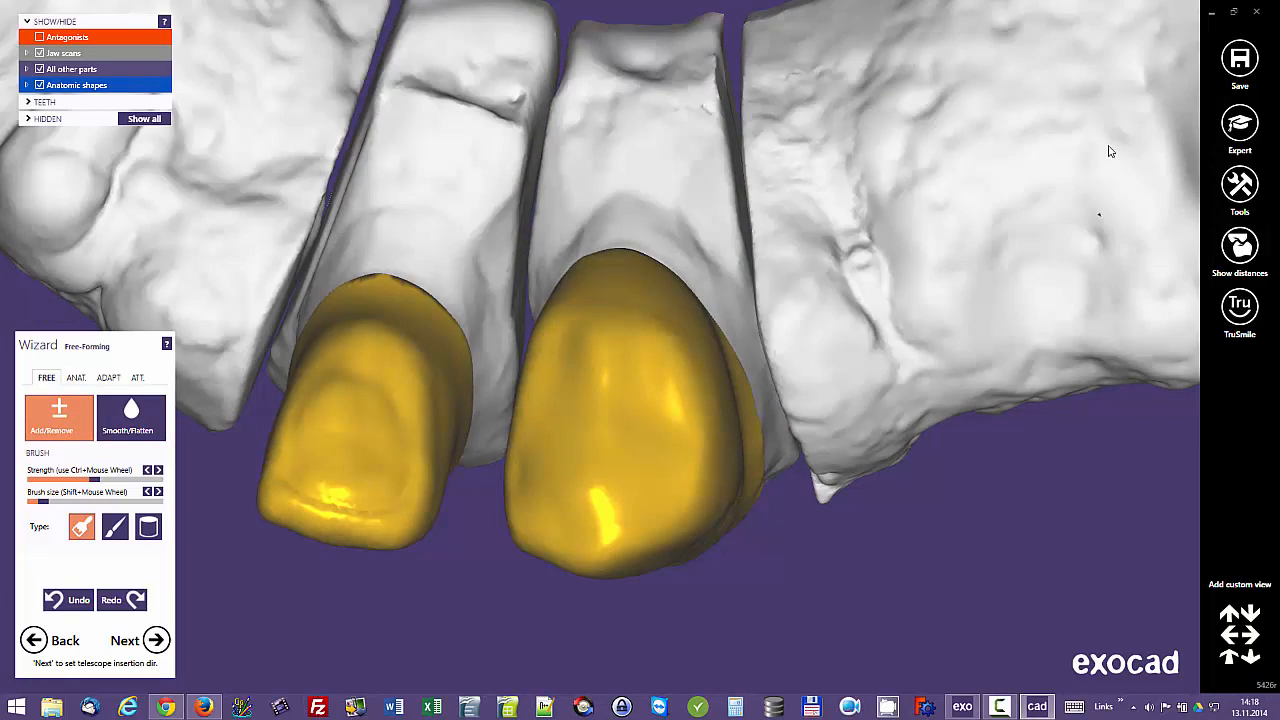
click(131, 417)
mouse_move(354, 414)
mouse_down()
mouse_move(366, 402)
mouse_move(324, 466)
mouse_move(395, 470)
mouse_move(351, 485)
mouse_up()
right_drag(352, 485, 385, 395)
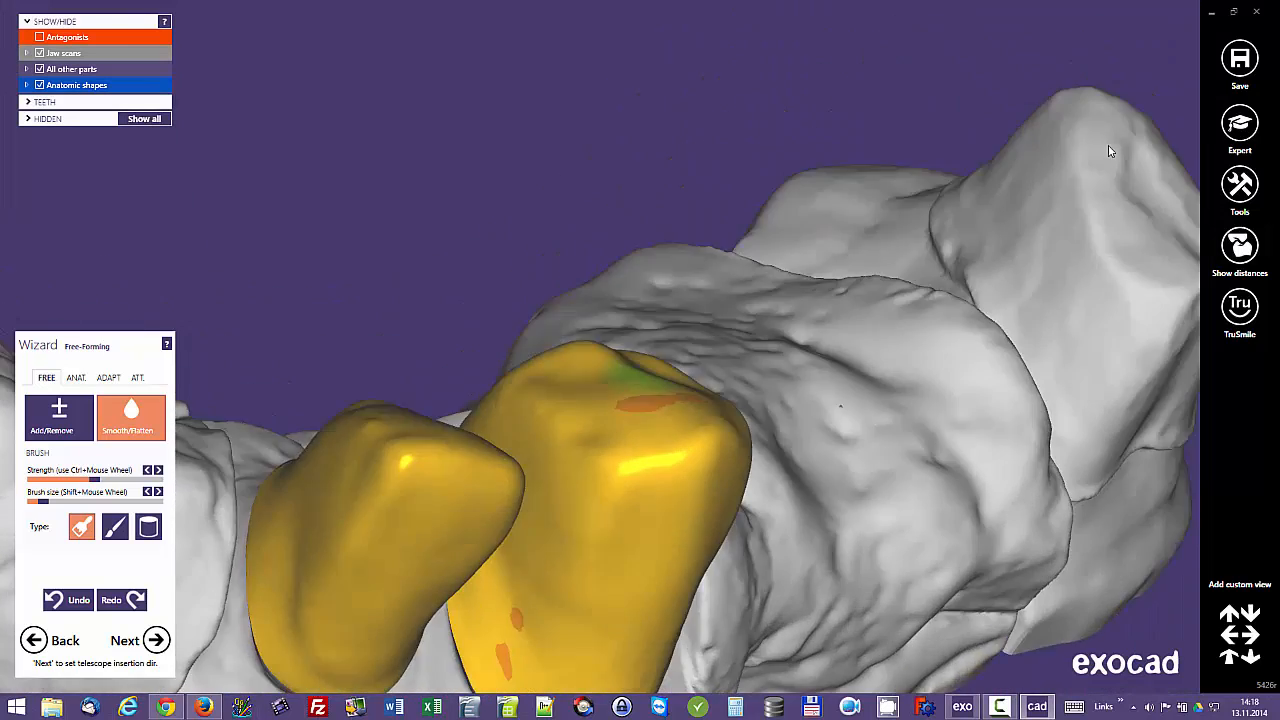
Step: Smooth the surface of tooth 13 near its tip and show the antagonists
right_drag(1110, 151, 1110, 151)
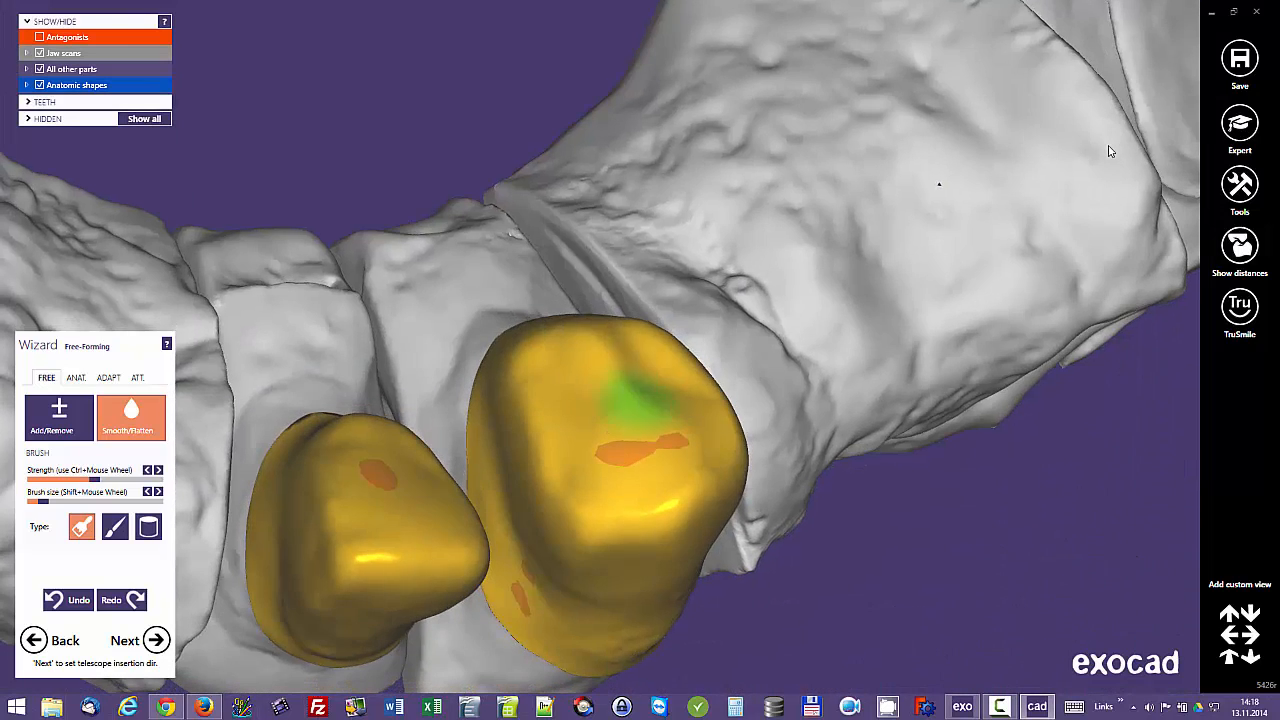
mouse_move(683, 346)
right_down()
mouse_move(651, 331)
mouse_move(700, 412)
mouse_move(651, 343)
mouse_move(597, 384)
mouse_move(716, 374)
mouse_move(610, 405)
mouse_move(597, 474)
mouse_move(600, 305)
mouse_move(588, 368)
right_up()
middle_click(651, 343)
scroll(651, 343, down, 3)
click(40, 37)
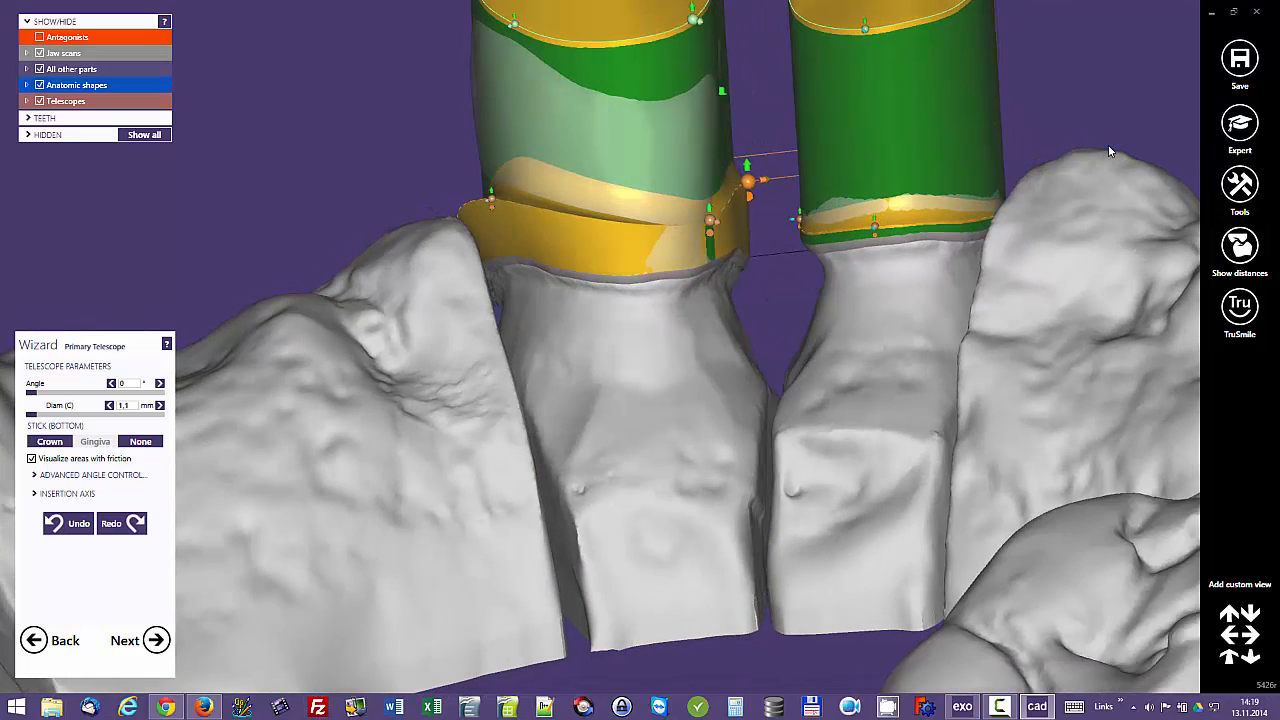
Step: Hide the anatomic shapes, add a control point on the tooth 13 telescope's distal top edge, and widen that edge outward
right_drag(1109, 151, 1109, 151)
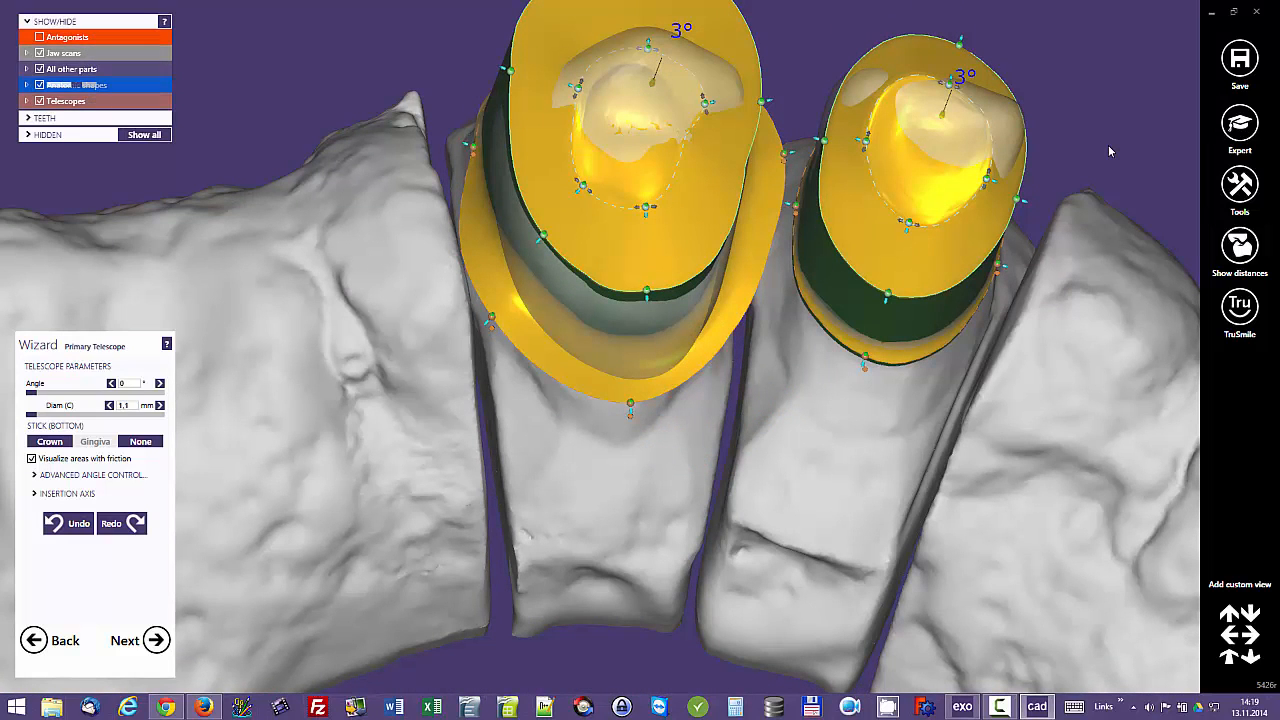
click(39, 85)
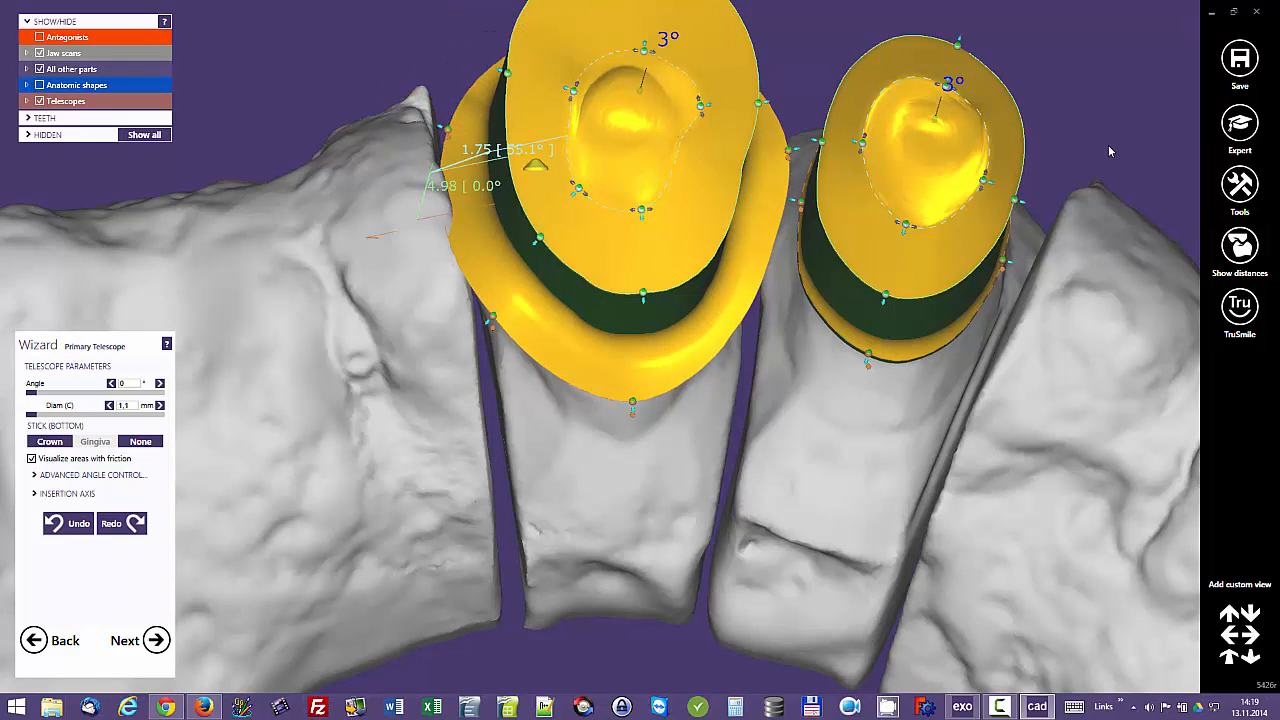
click(509, 146)
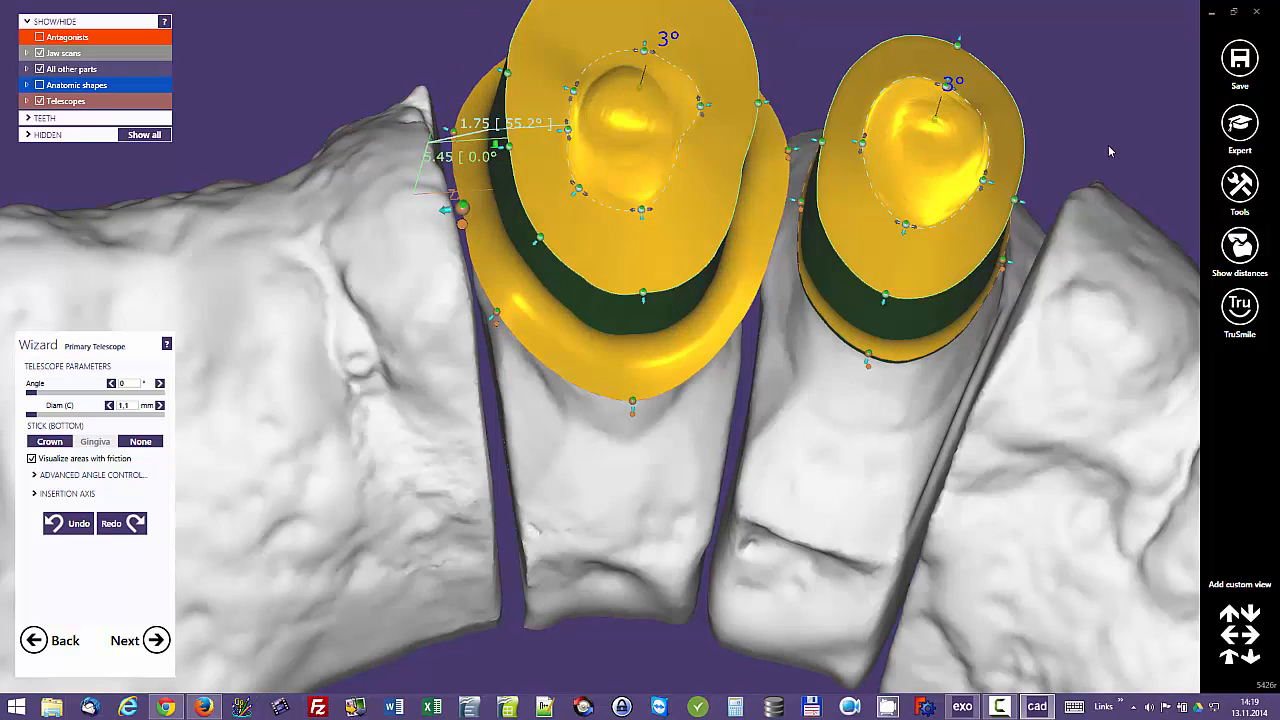
drag(462, 208, 468, 207)
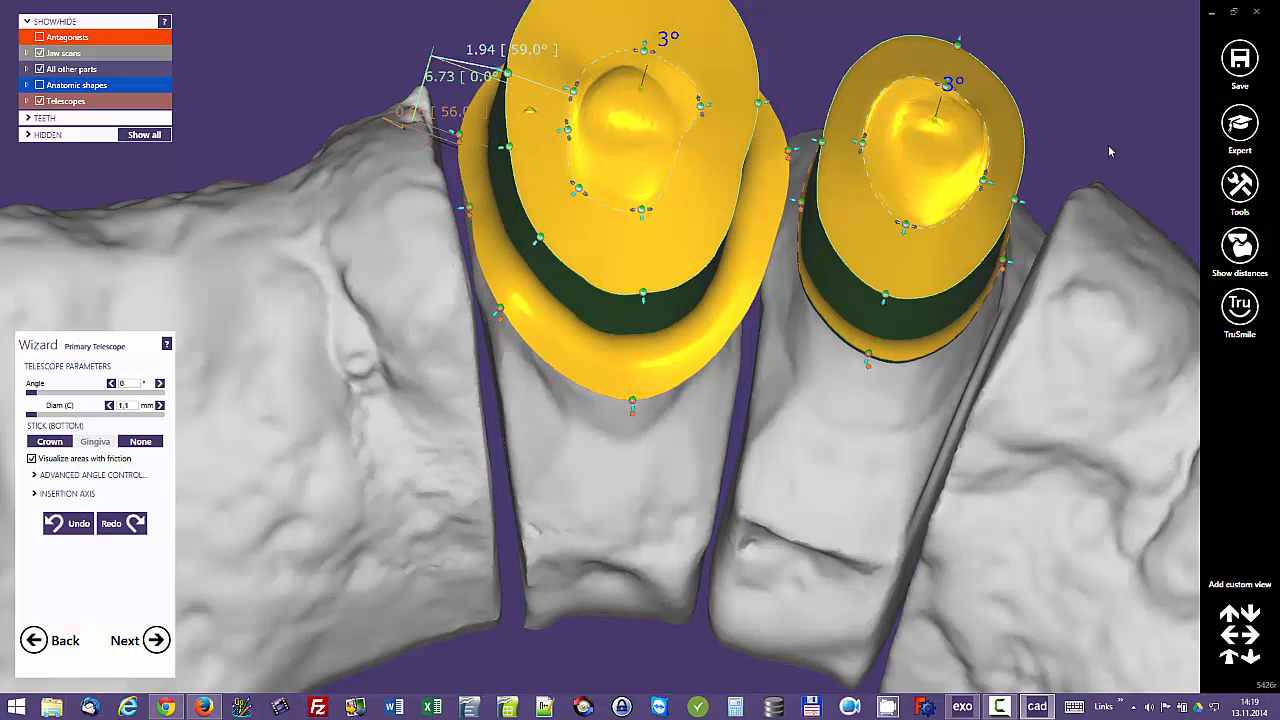
drag(507, 73, 484, 62)
drag(509, 147, 486, 149)
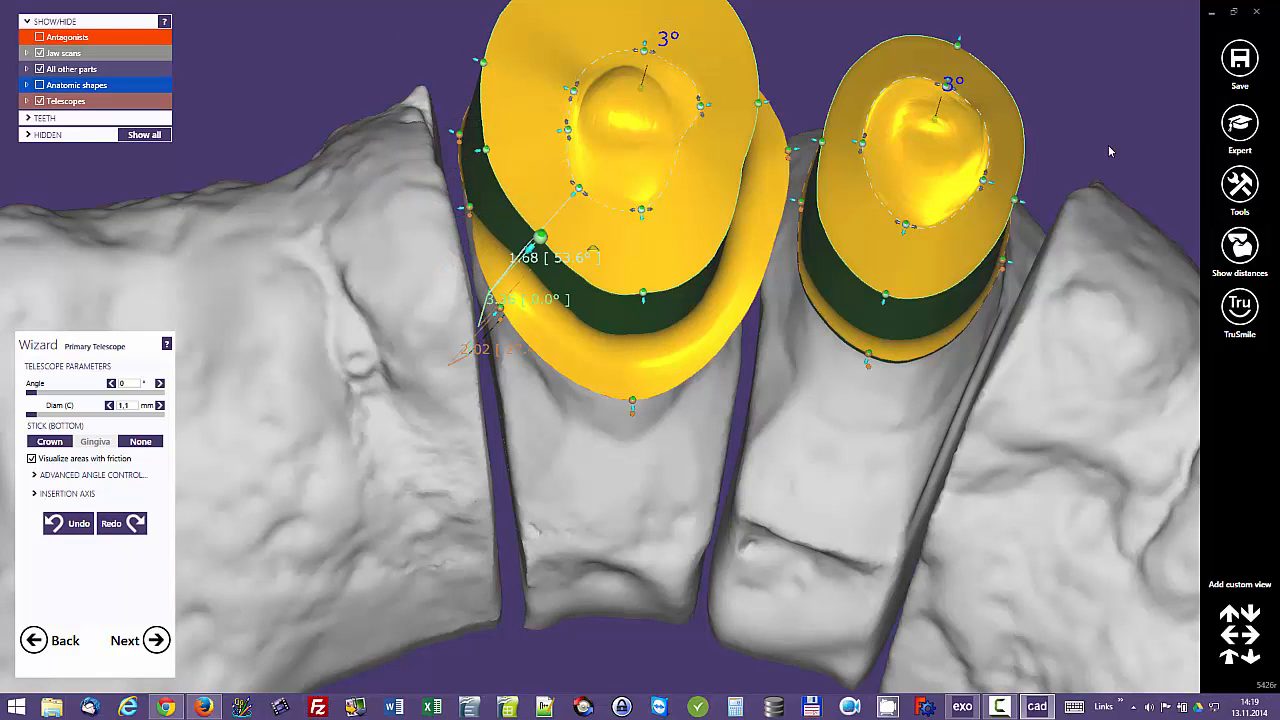
Step: Pull the distopalatal corner of the tooth 13 telescope's top edge outward and align the lower rim point beneath it
drag(540, 237, 506, 279)
scroll(506, 279, down, 2)
mouse_move(506, 279)
right_down()
mouse_move(530, 335)
mouse_move(543, 270)
right_up()
drag(543, 270, 541, 265)
drag(567, 379, 565, 380)
right_drag(565, 380, 567, 328)
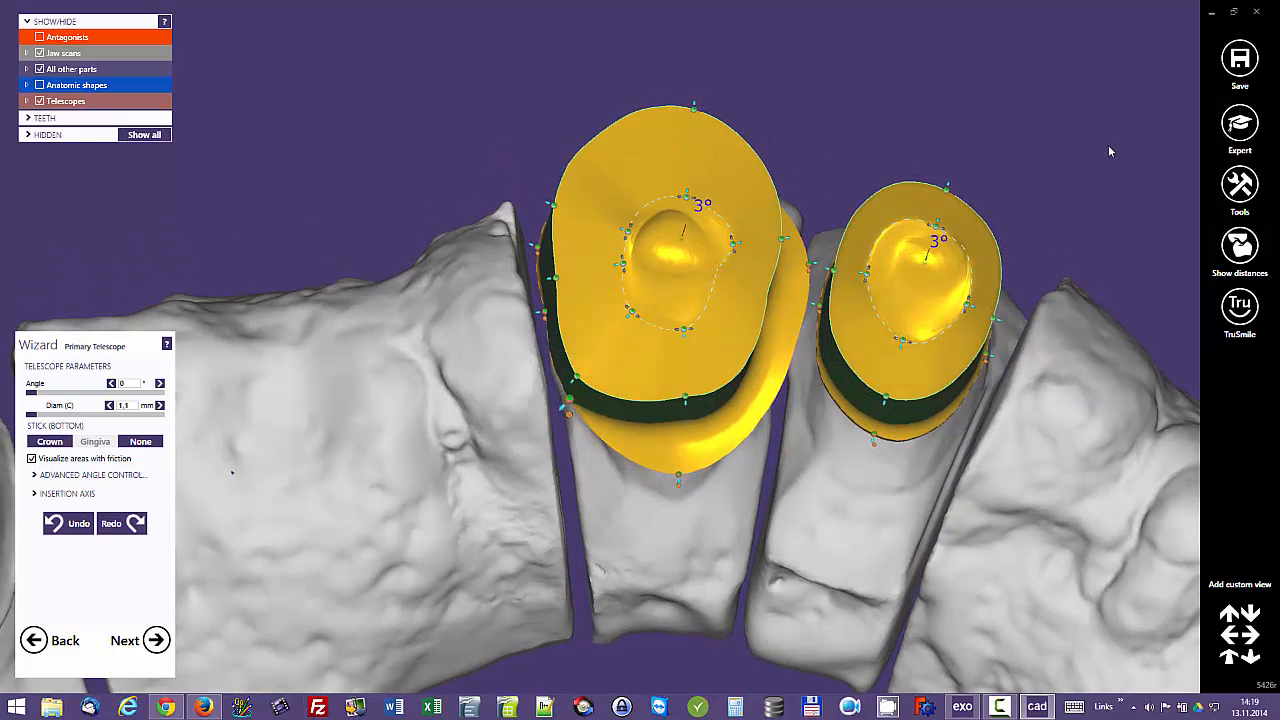
drag(569, 400, 569, 398)
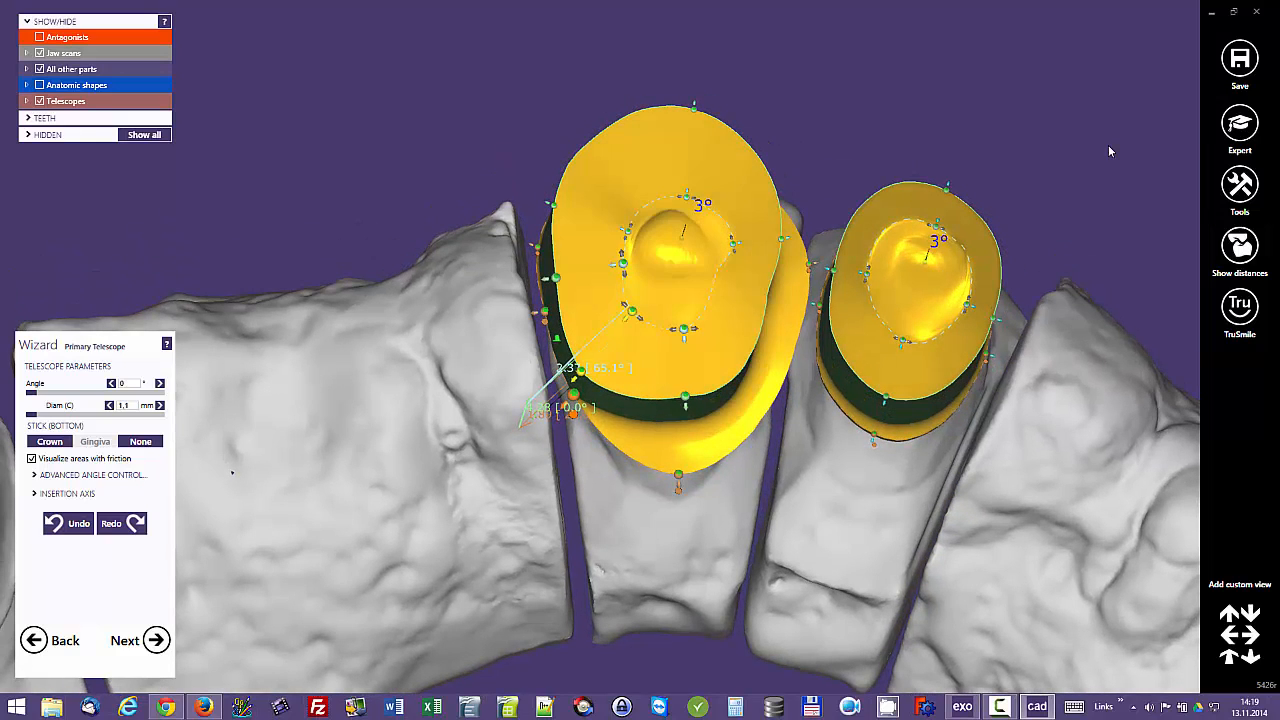
right_drag(573, 397, 570, 380)
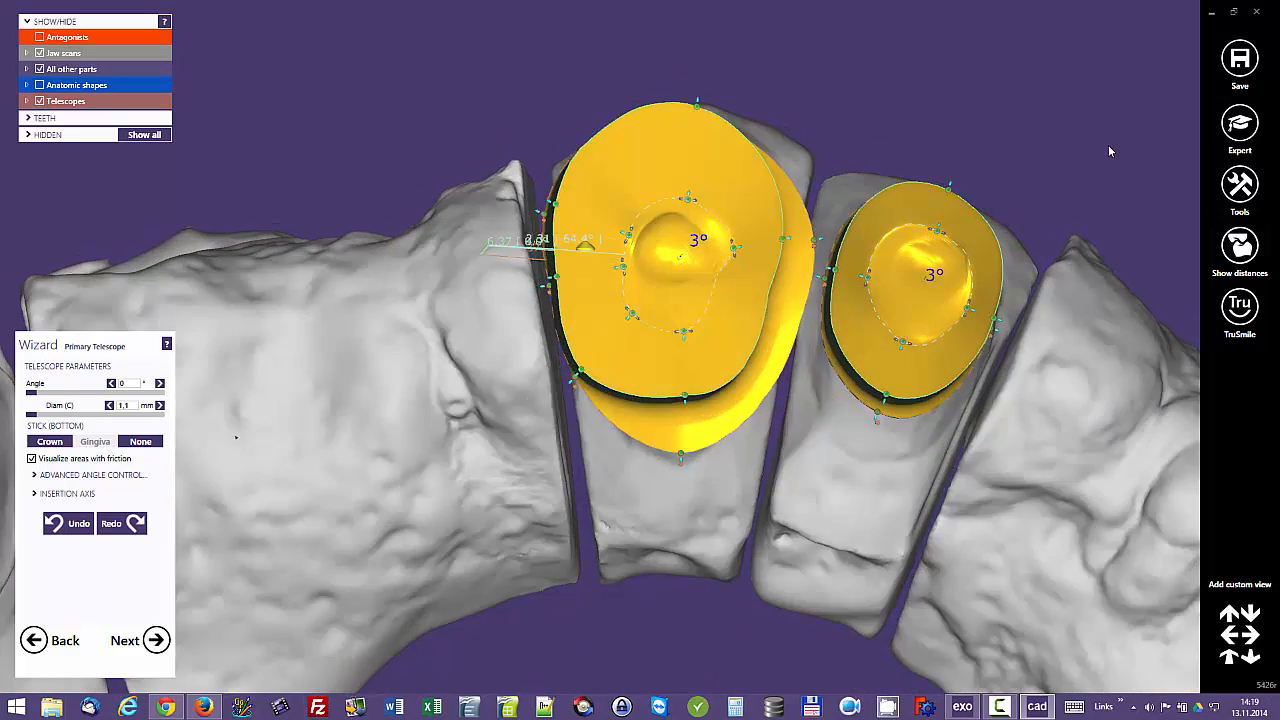
Step: Add and move distal top-edge points on the tooth 13 telescope to cut a step toward its labial face
drag(628, 235, 627, 238)
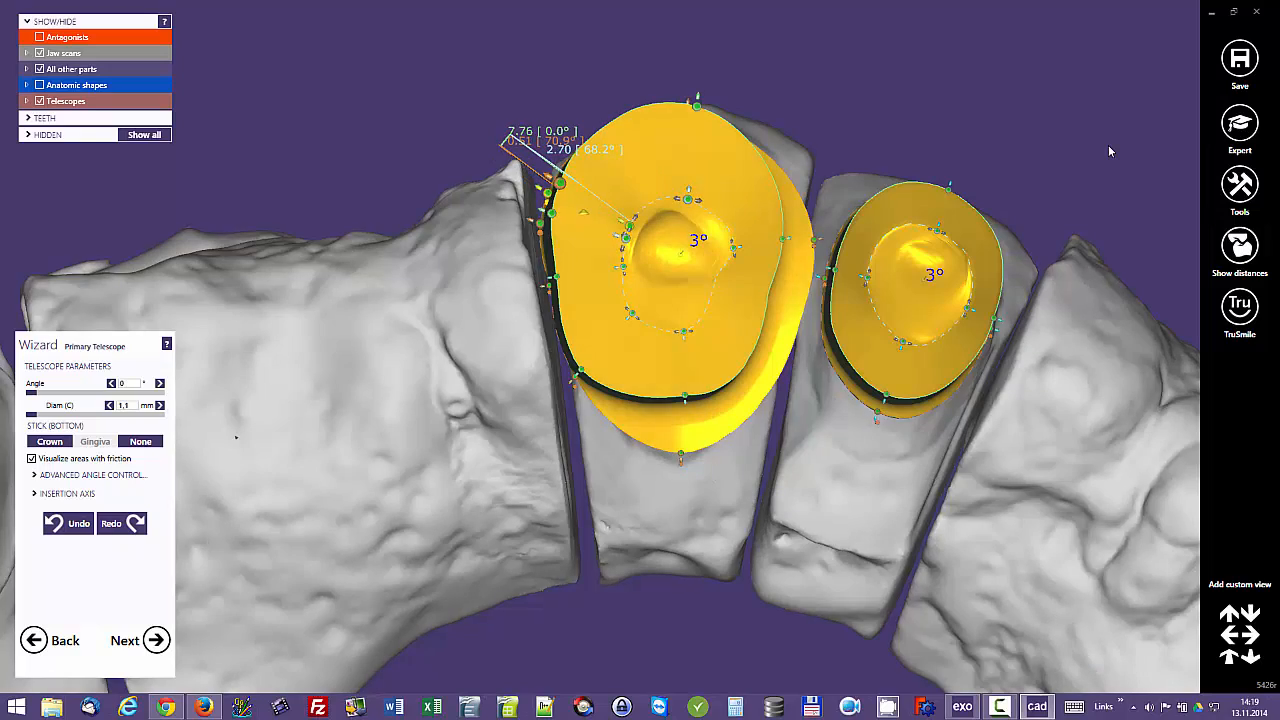
right_drag(629, 226, 662, 308)
mouse_move(612, 208)
mouse_down()
mouse_move(608, 220)
mouse_move(506, 82)
mouse_move(515, 95)
mouse_up()
right_drag(545, 204, 490, 80)
mouse_move(620, 470)
right_down()
mouse_move(600, 435)
mouse_move(658, 440)
mouse_move(636, 372)
mouse_move(638, 465)
mouse_move(638, 445)
right_up()
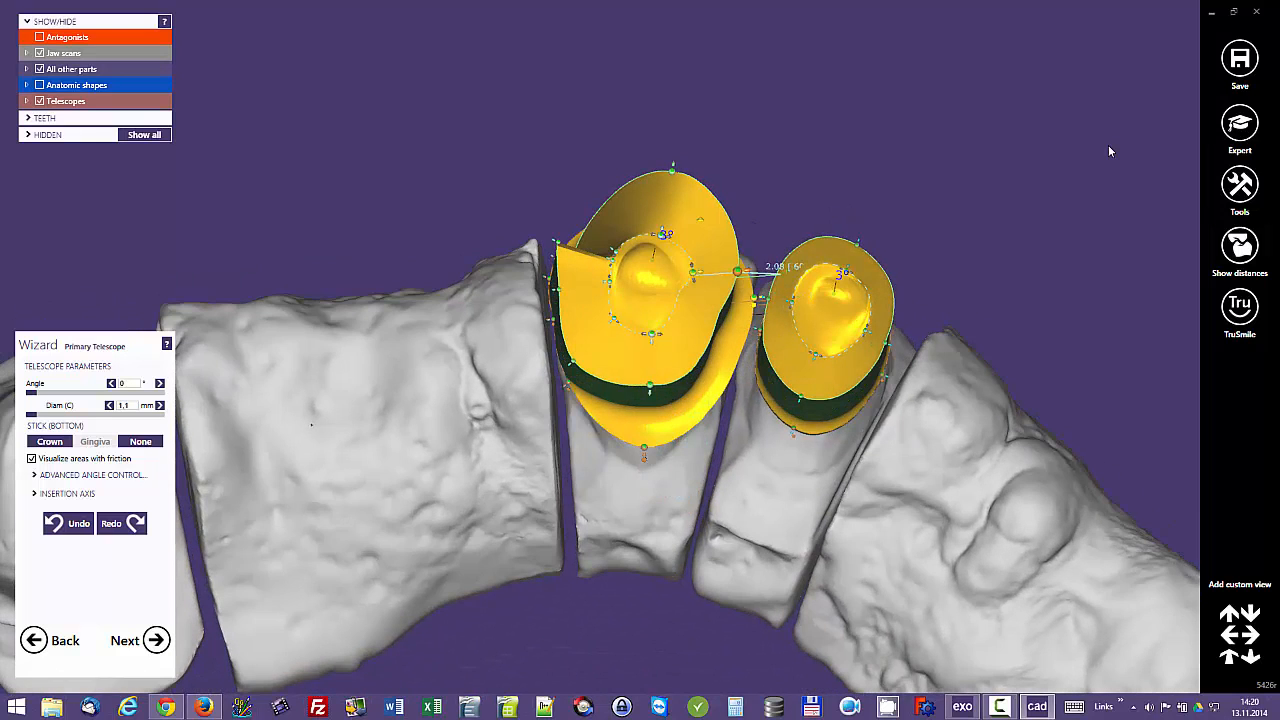
Step: Shape a matching step on the tooth 13 telescope's mesial side facing tooth 12 and adjust its palatal top edge
right_drag(1109, 151, 1109, 171)
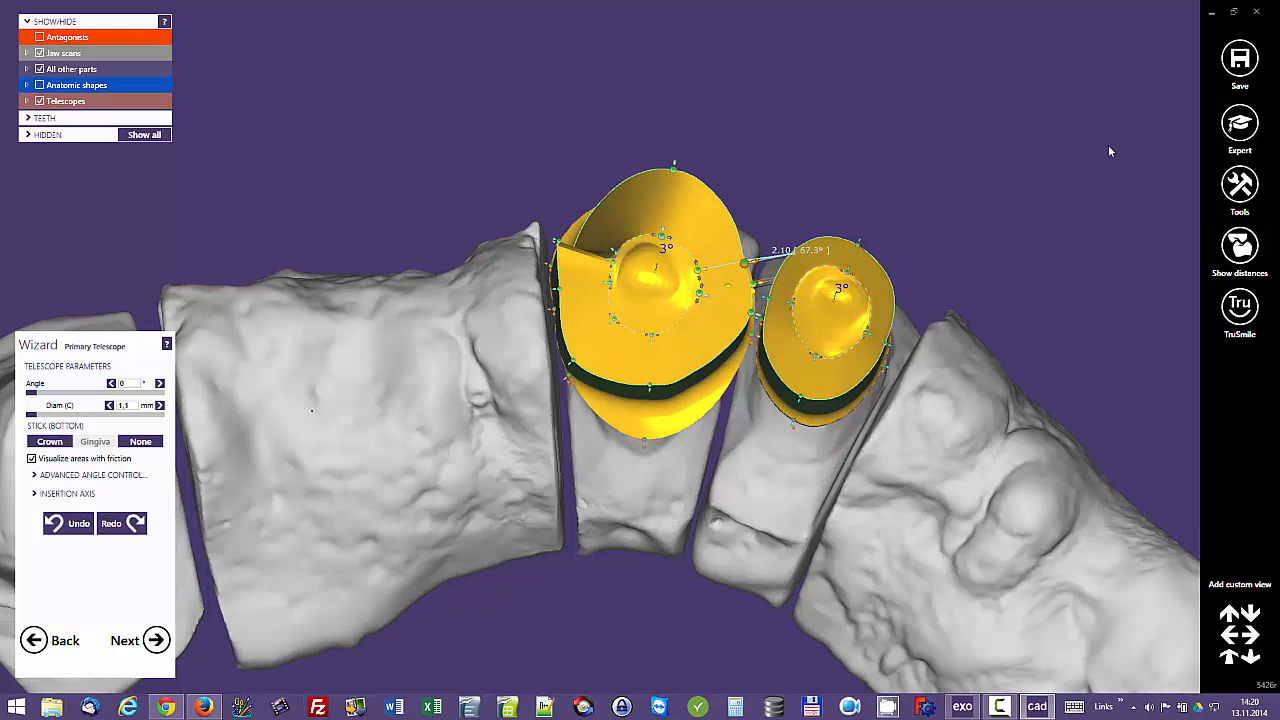
right_drag(1109, 151, 1077, 257)
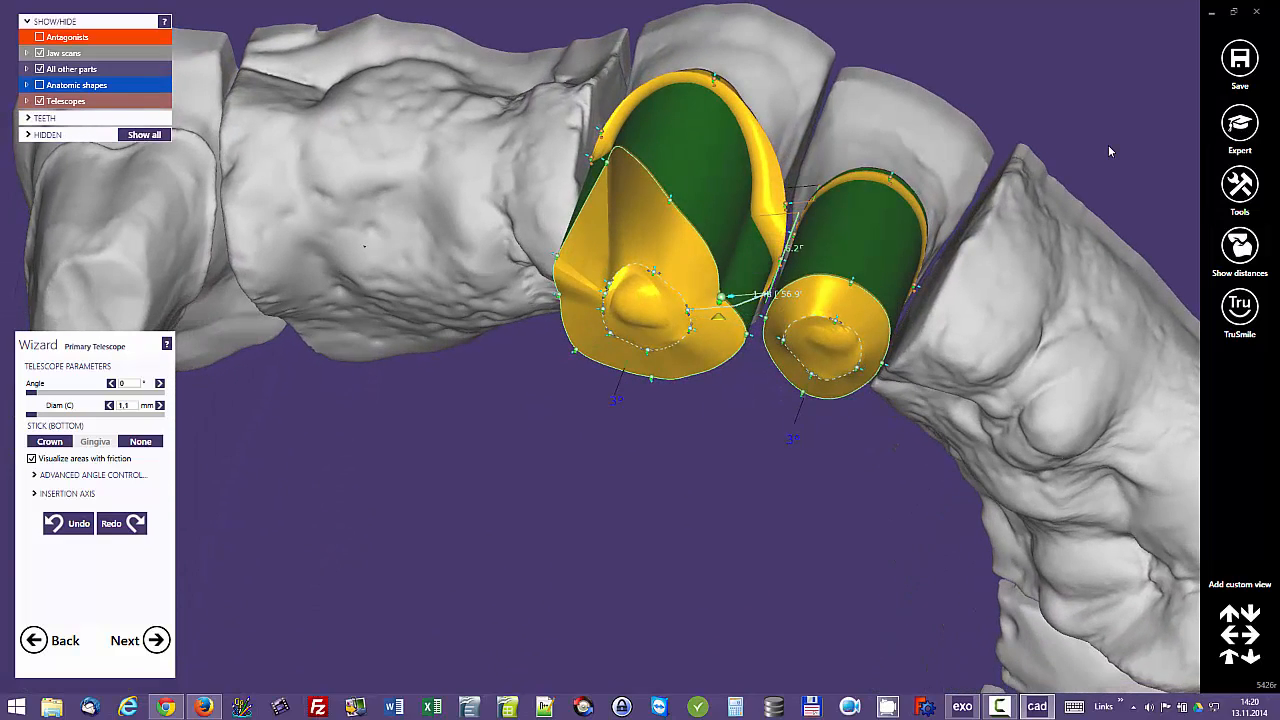
right_drag(1109, 151, 1110, 46)
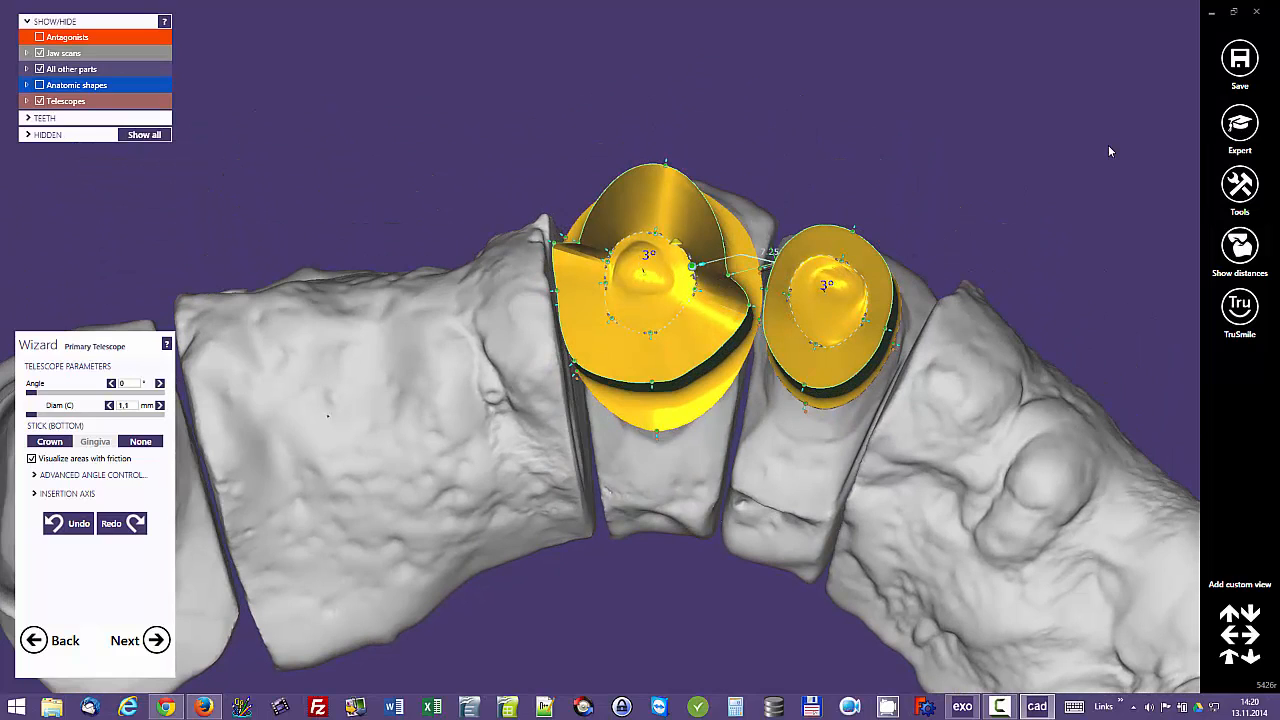
mouse_move(727, 271)
mouse_down()
mouse_move(723, 261)
mouse_move(697, 278)
mouse_up()
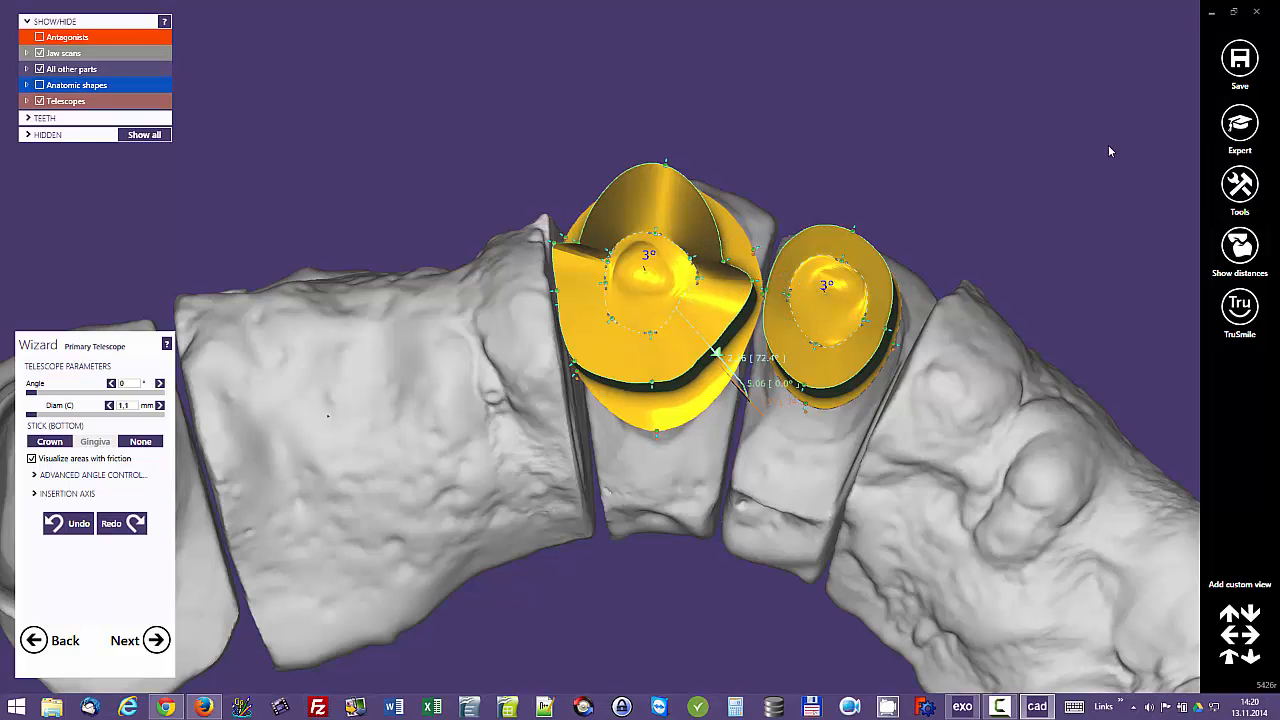
middle_drag(1109, 151, 1038, 164)
drag(580, 395, 581, 404)
right_drag(1109, 151, 1095, 208)
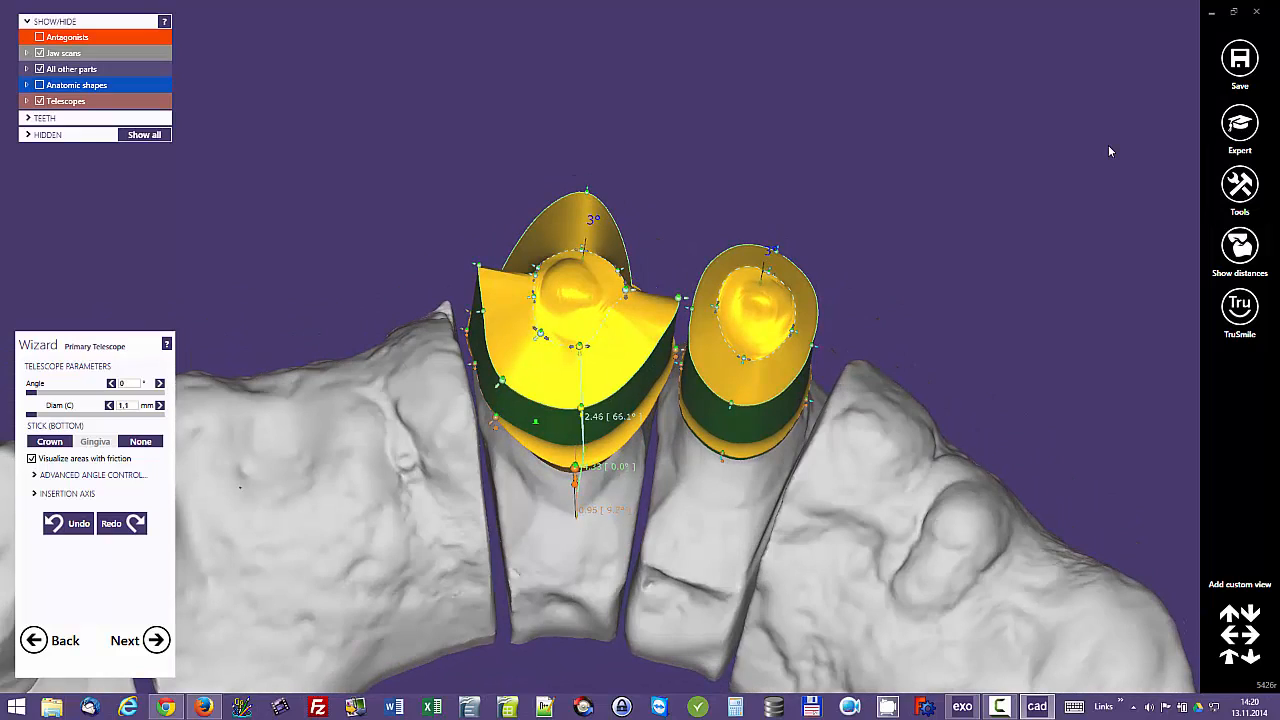
Step: Move the middle labial top-edge point of the tooth 13 telescope up to its cervical rim, opening the labial face
right_drag(1109, 151, 1085, 315)
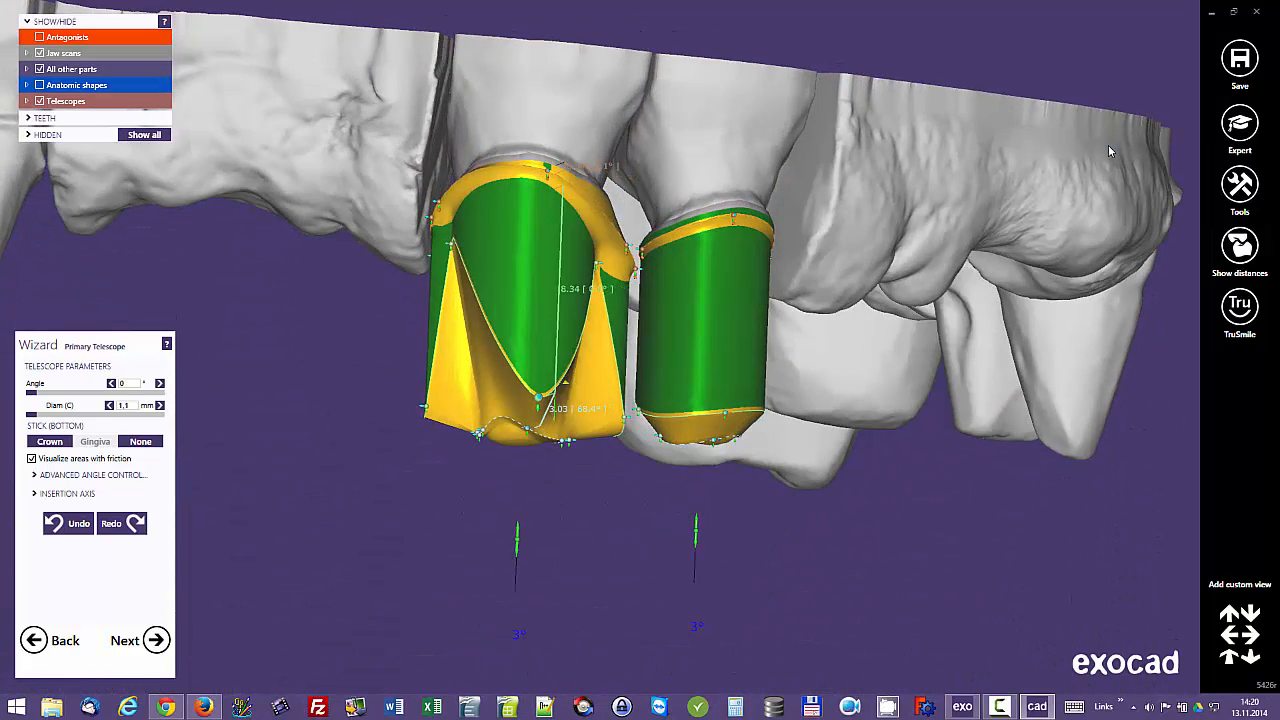
drag(538, 397, 545, 200)
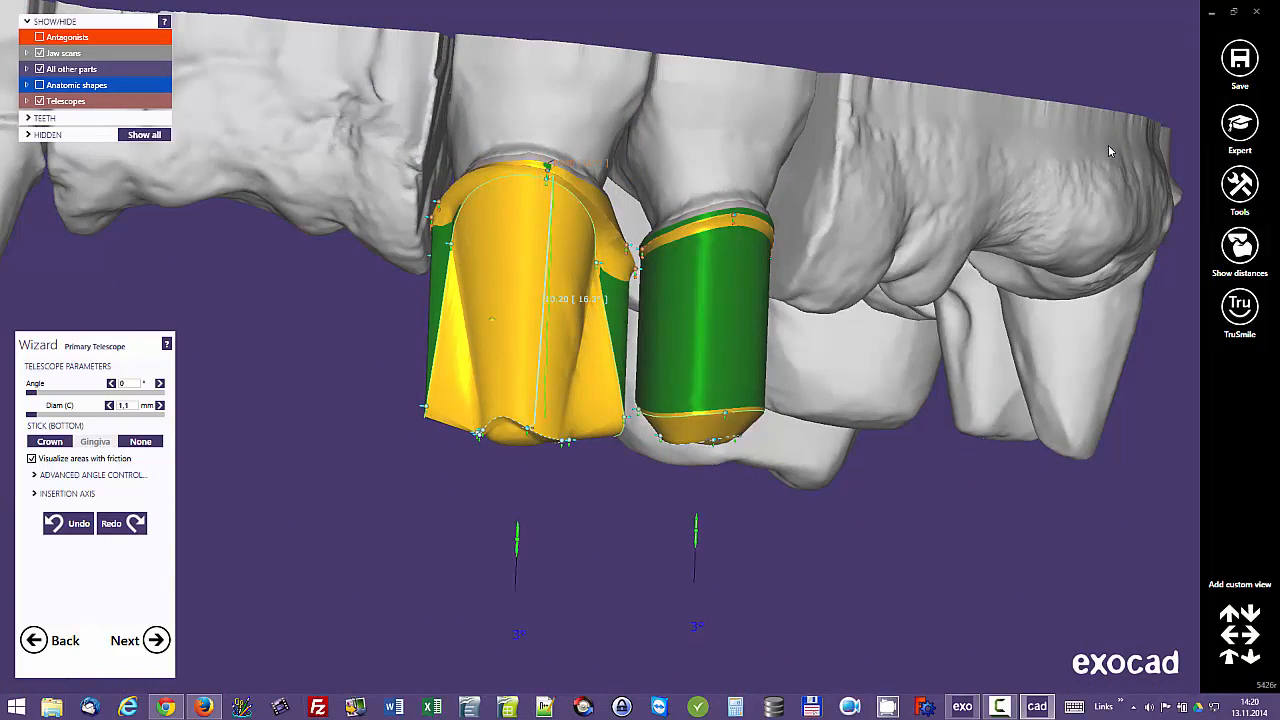
right_drag(1109, 151, 1110, 15)
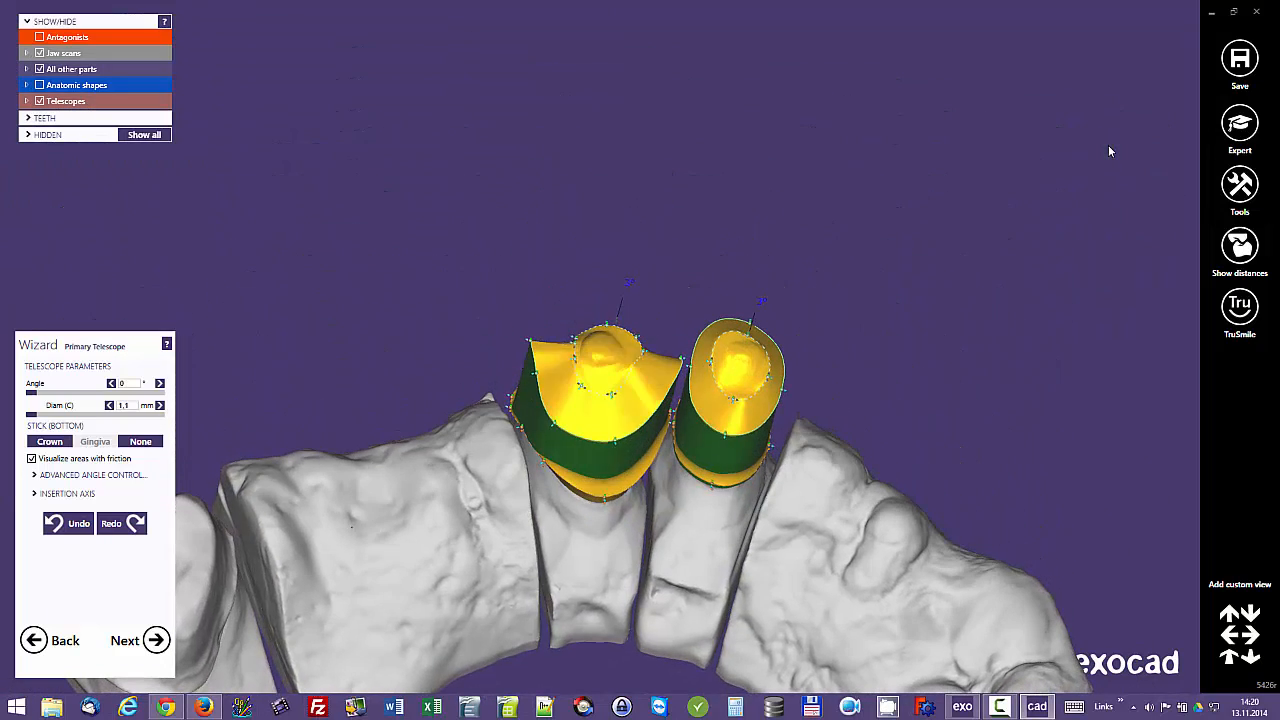
Step: Raise the lower-rim control point of the tooth 12 telescope on the side facing tooth 13
mouse_move(1109, 151)
right_down()
mouse_move(1085, 110)
mouse_move(1080, 35)
right_up()
scroll(1109, 151, up, 3)
scroll(1109, 151, up, 4)
right_drag(1109, 151, 1140, 128)
drag(540, 333, 545, 323)
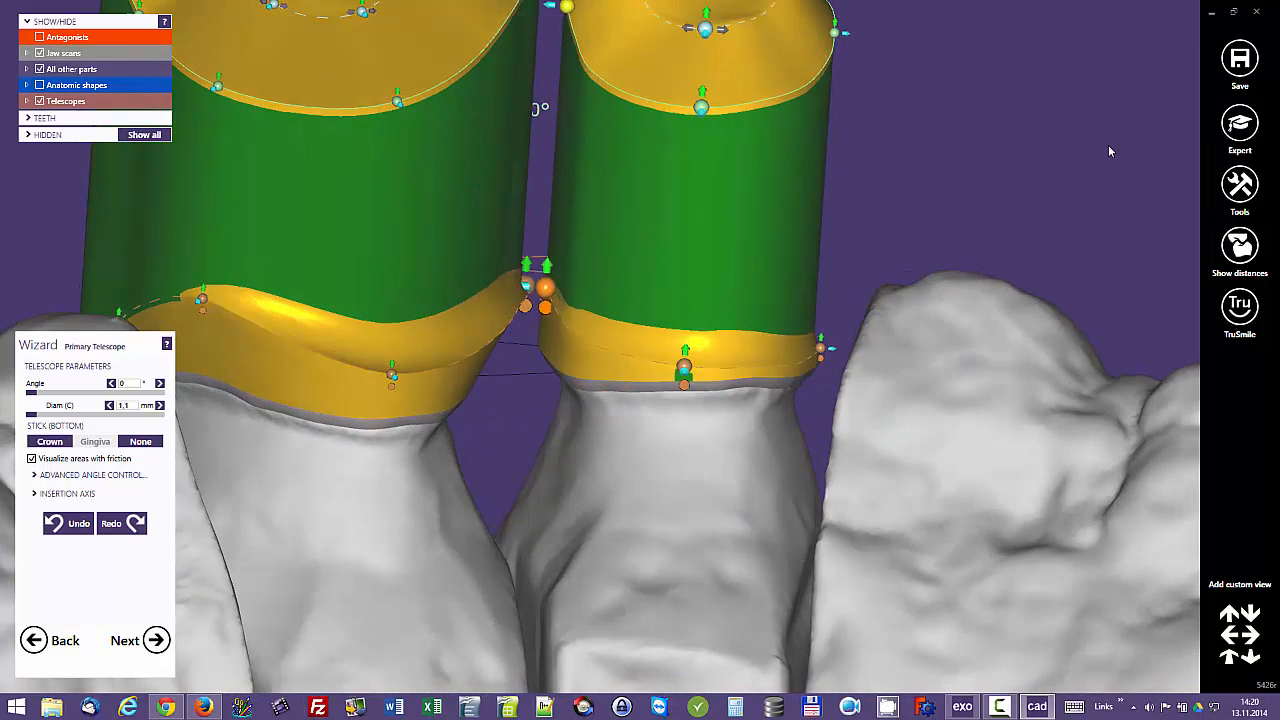
Step: Move the tooth 12 telescope's mesial lower-rim point up and outward and raise its middle palatal lower-rim point
mouse_move(1109, 151)
right_down()
mouse_move(1106, 245)
mouse_move(1105, 229)
right_up()
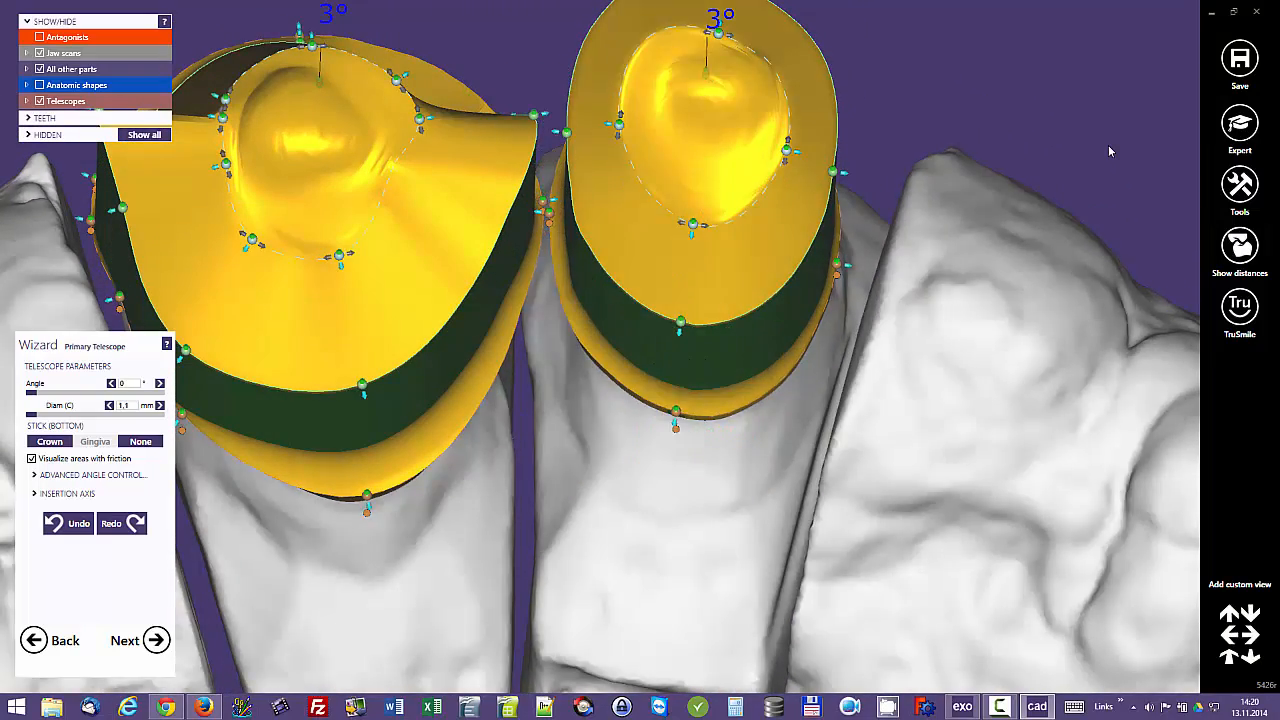
middle_drag(1109, 151, 909, 179)
right_drag(1109, 151, 1114, 66)
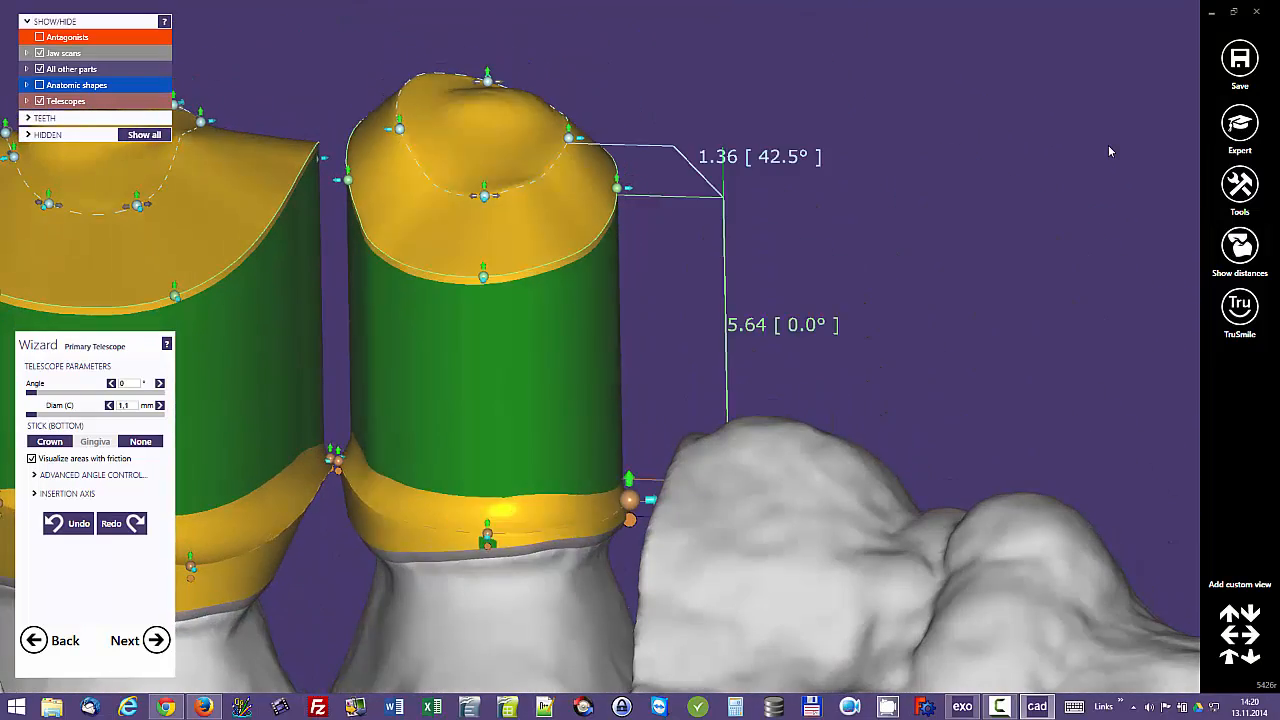
drag(629, 499, 680, 435)
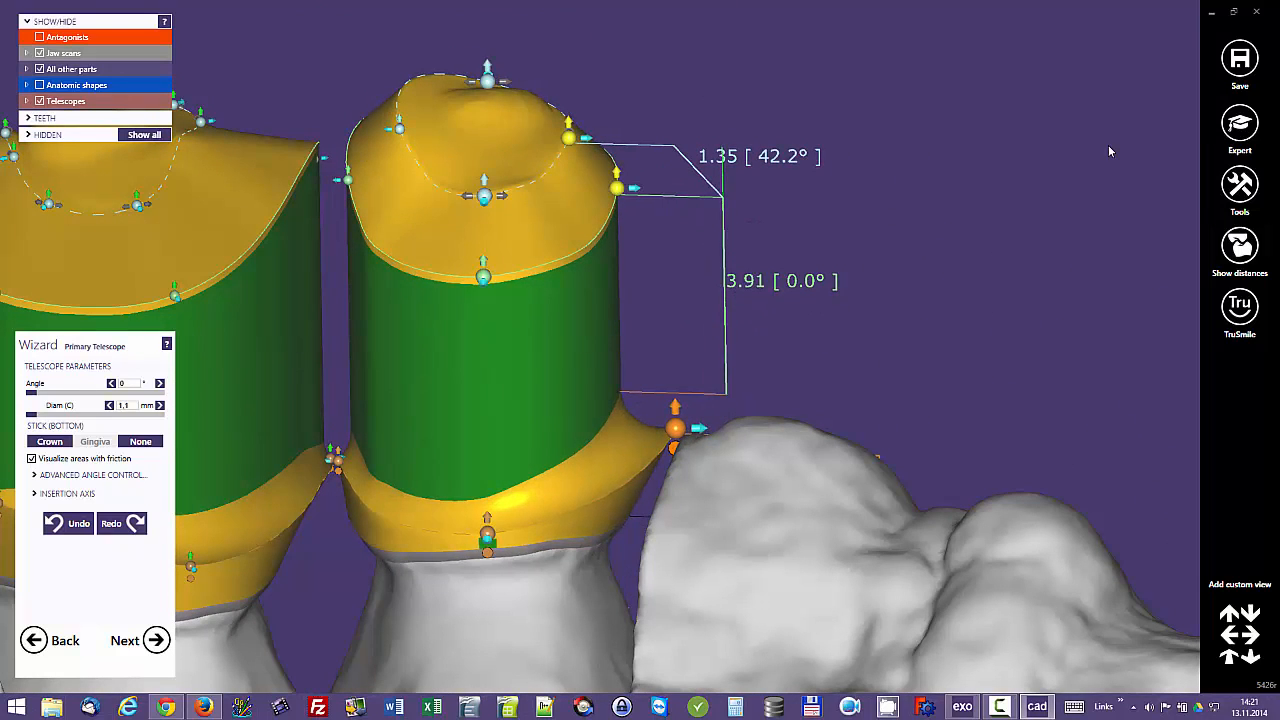
drag(487, 534, 487, 506)
middle_click(489, 472)
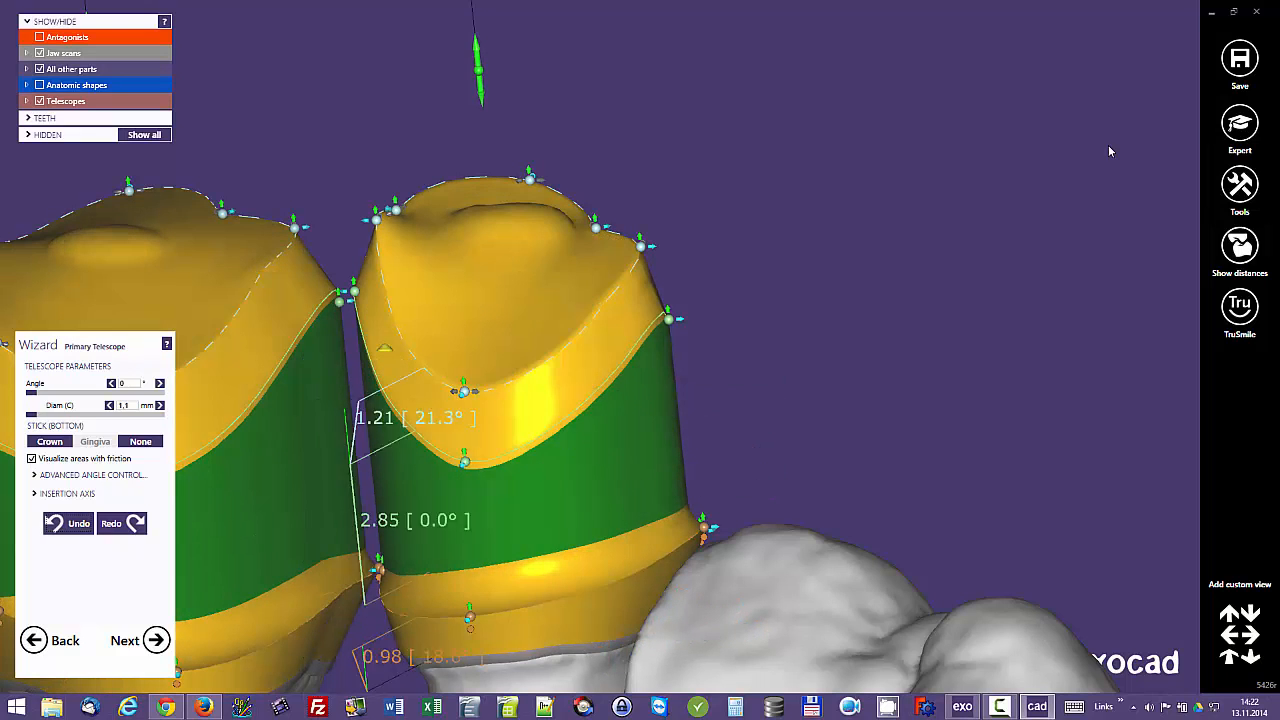
Step: Change the palatal top-edge segments of the tooth 12 telescope from a slope into a vertical step
right_drag(497, 425, 527, 423)
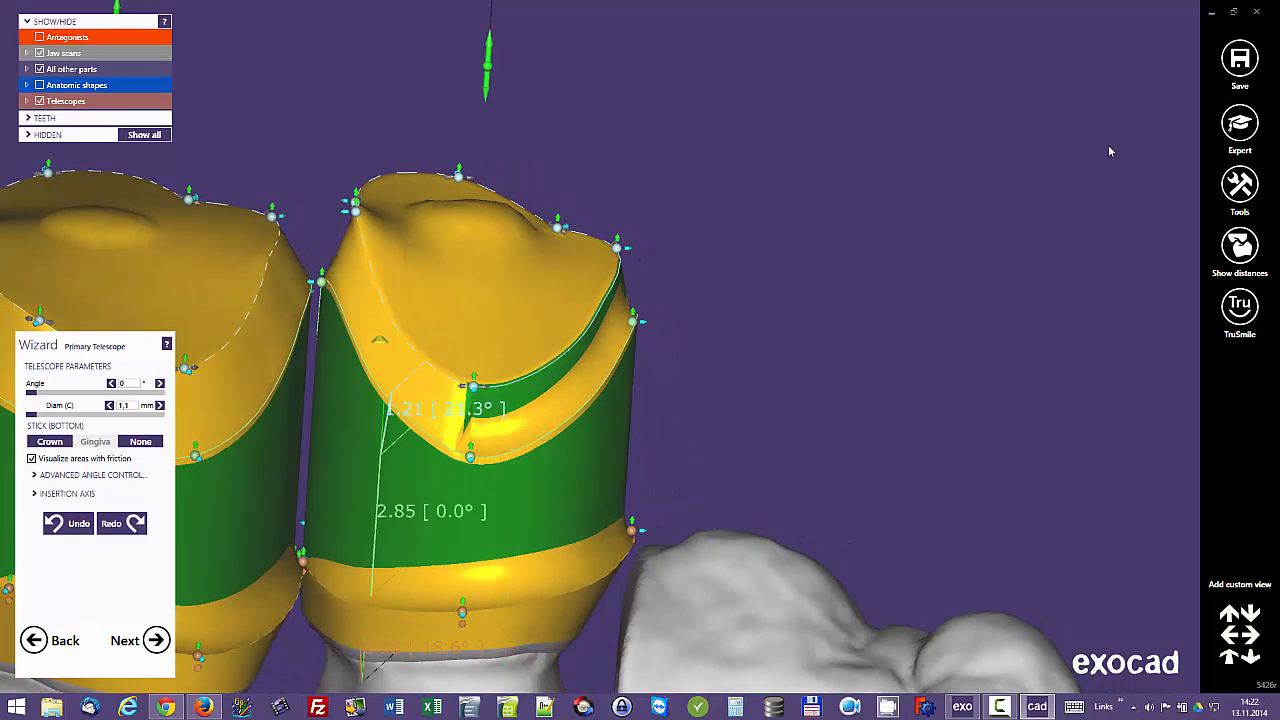
click(385, 338)
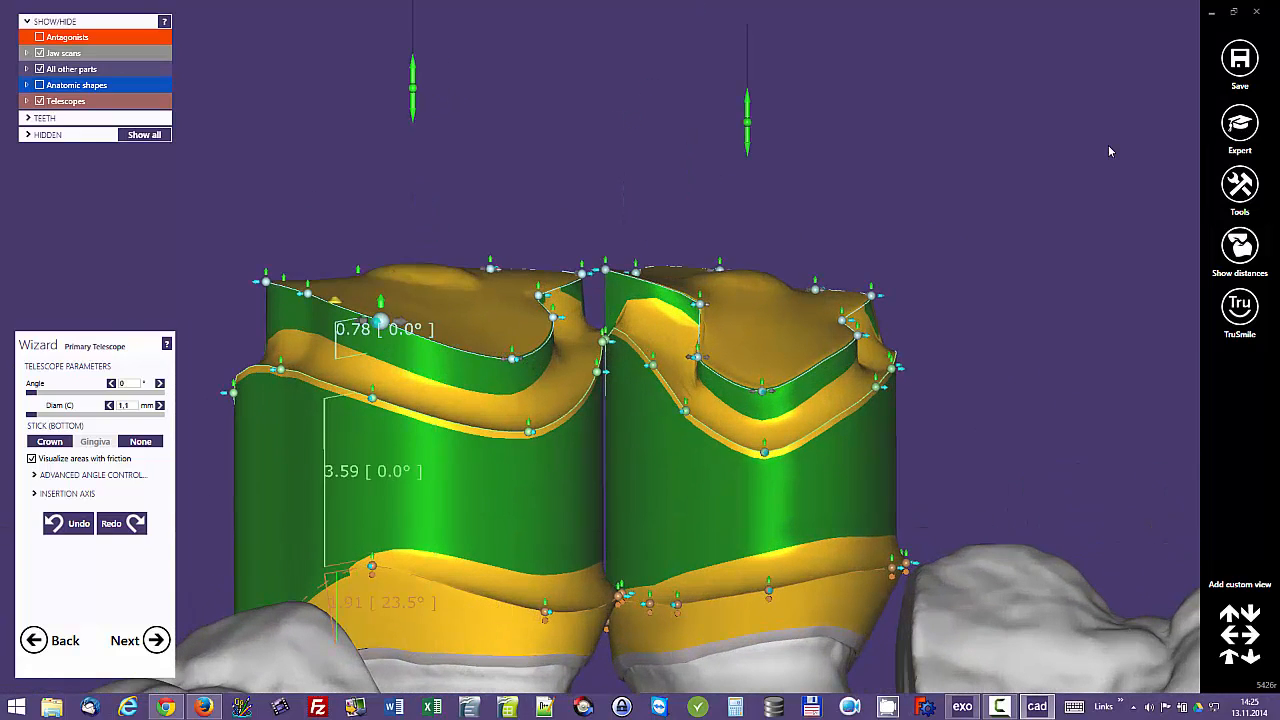
Step: Lower the inner palatal step points on both telescopes, reducing the step height on tooth 13 to about 0.17 mm
drag(381, 322, 381, 350)
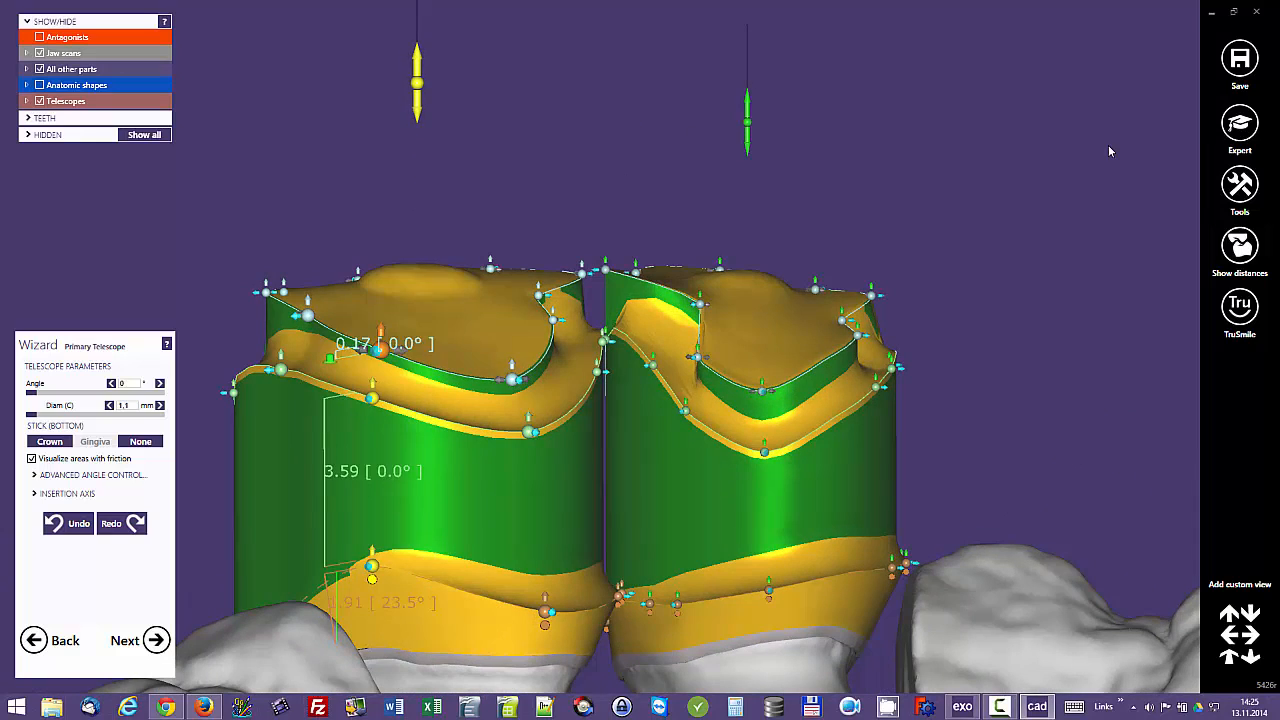
drag(762, 390, 762, 412)
drag(700, 304, 700, 311)
Step: Show the antagonists to check the occlusal space above both telescopes and hide them again
click(66, 37)
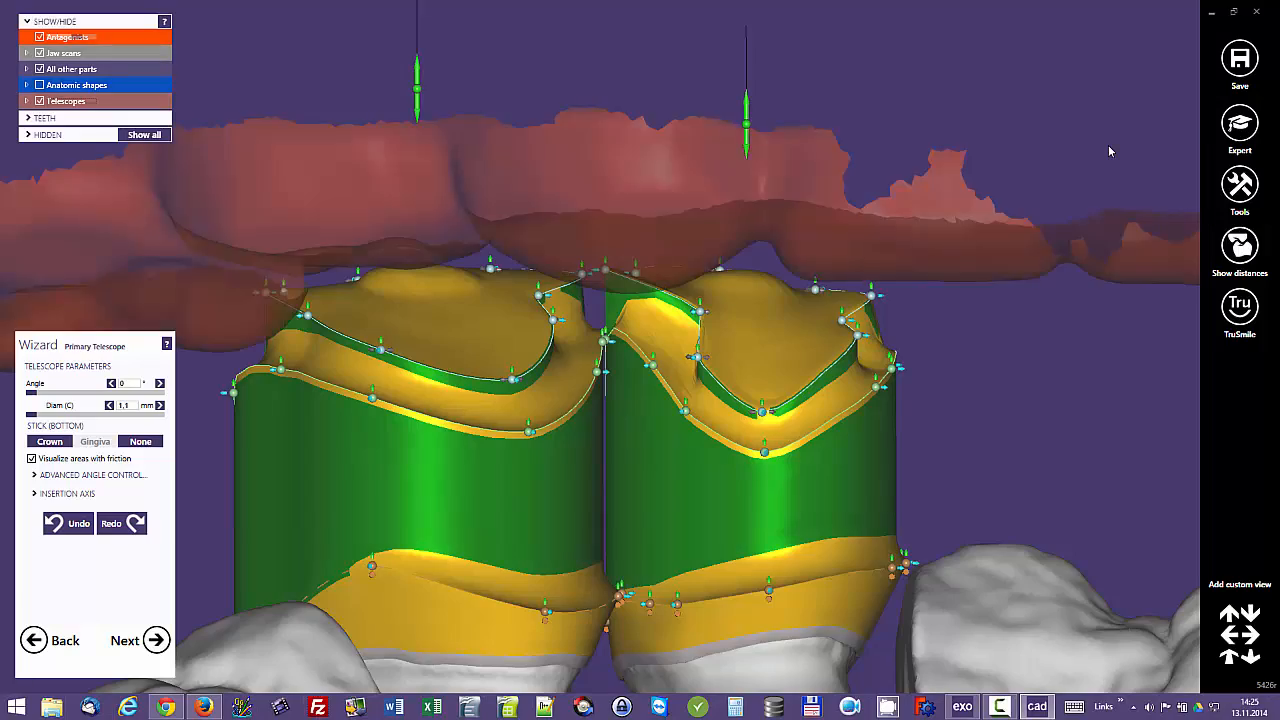
right_drag(660, 475, 588, 343)
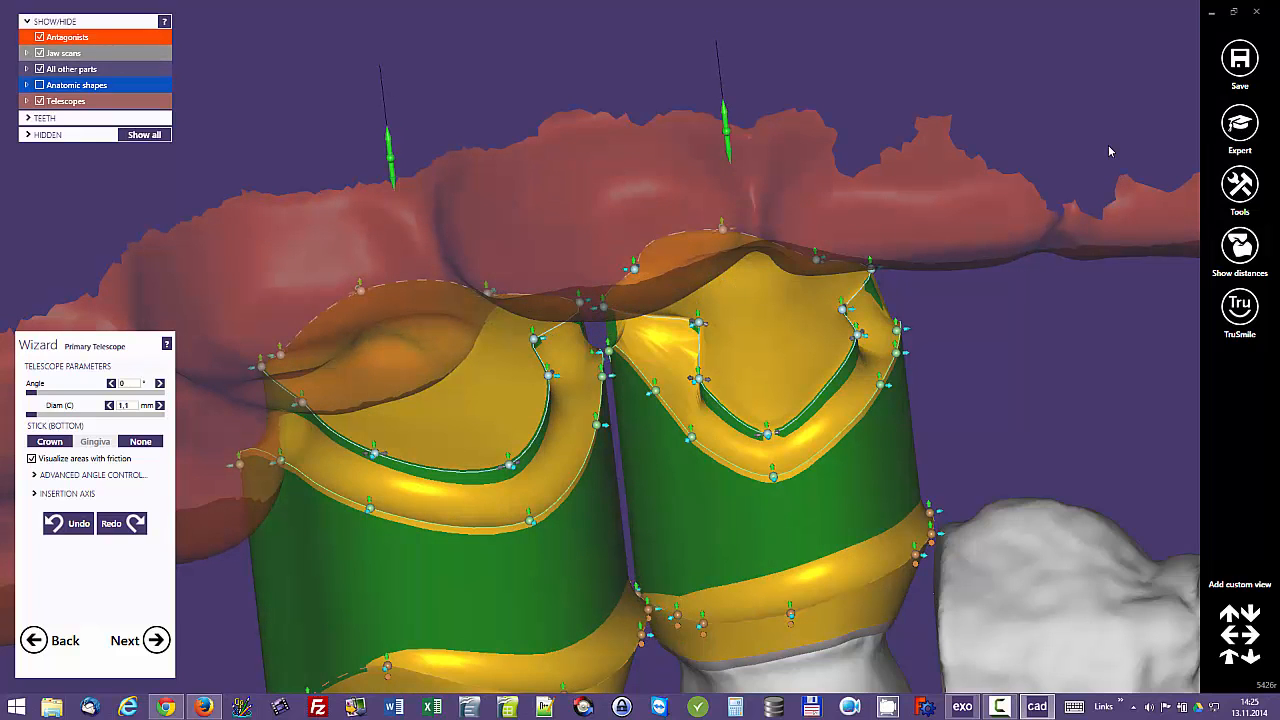
click(67, 37)
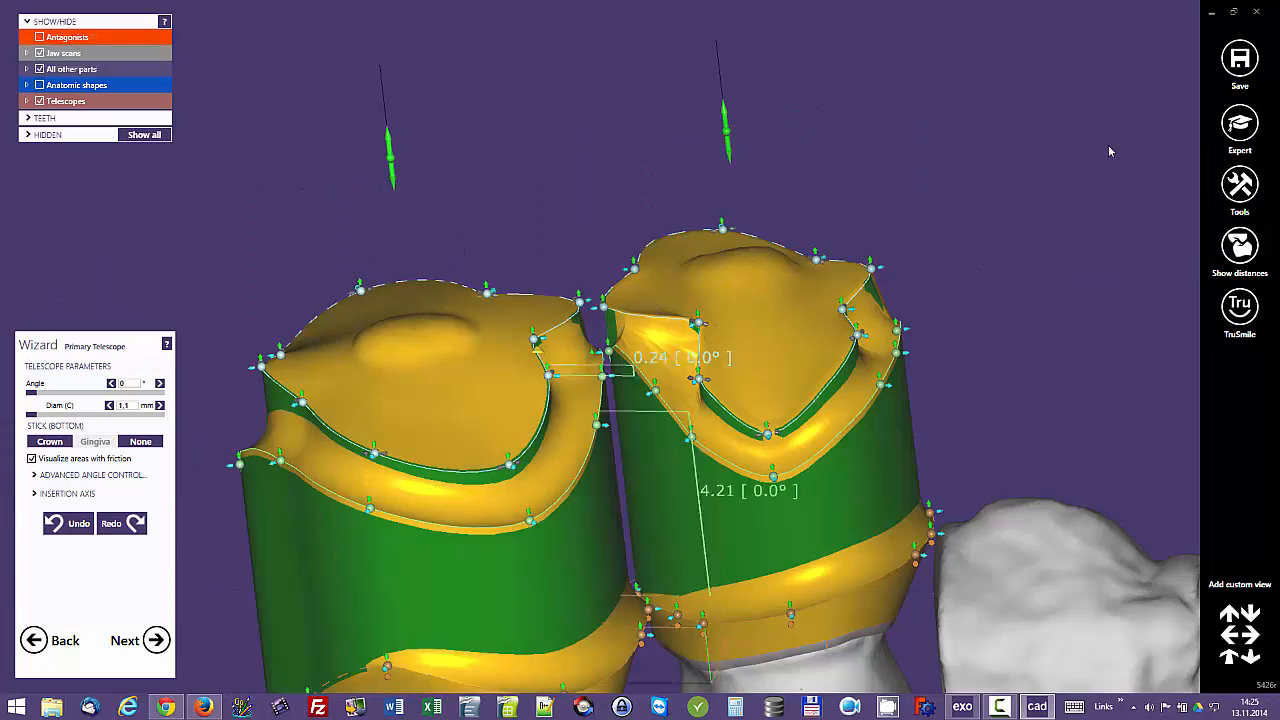
Step: Save the current scene with both stepped telescopes
scroll(720, 450, down, 4)
mouse_move(745, 400)
right_down()
mouse_move(740, 600)
mouse_move(737, 395)
right_up()
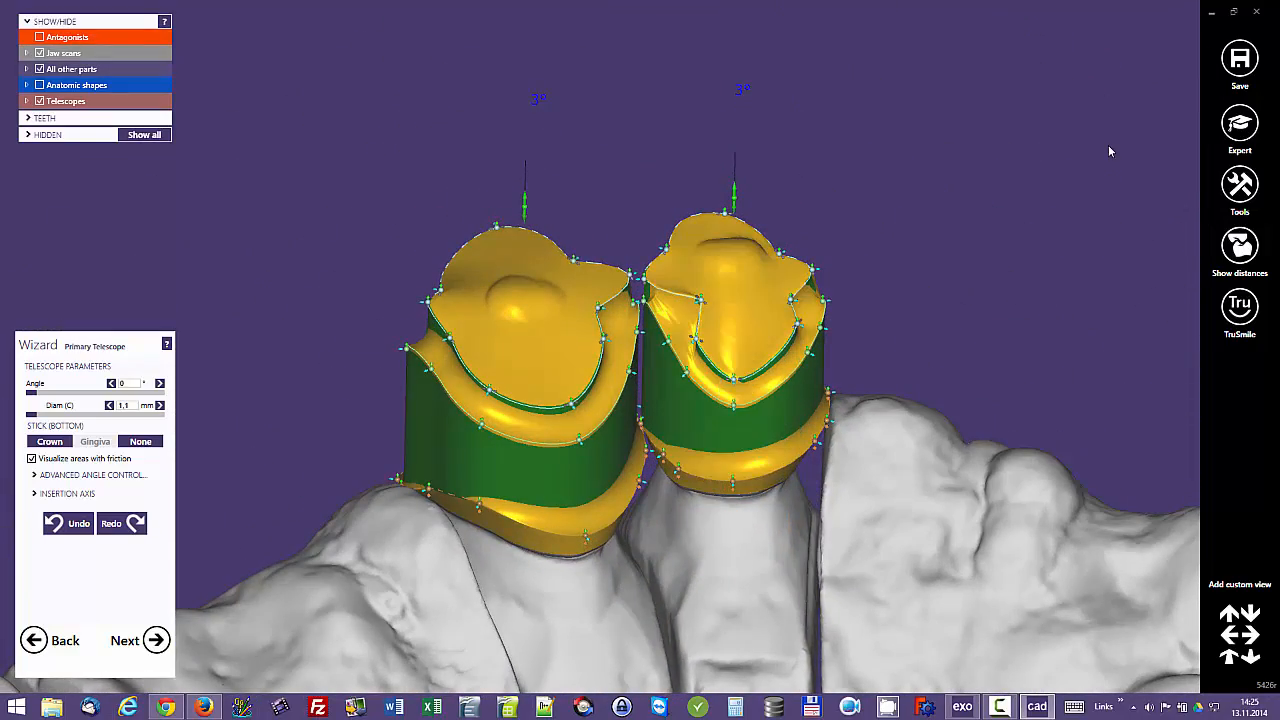
click(1240, 58)
click(760, 288)
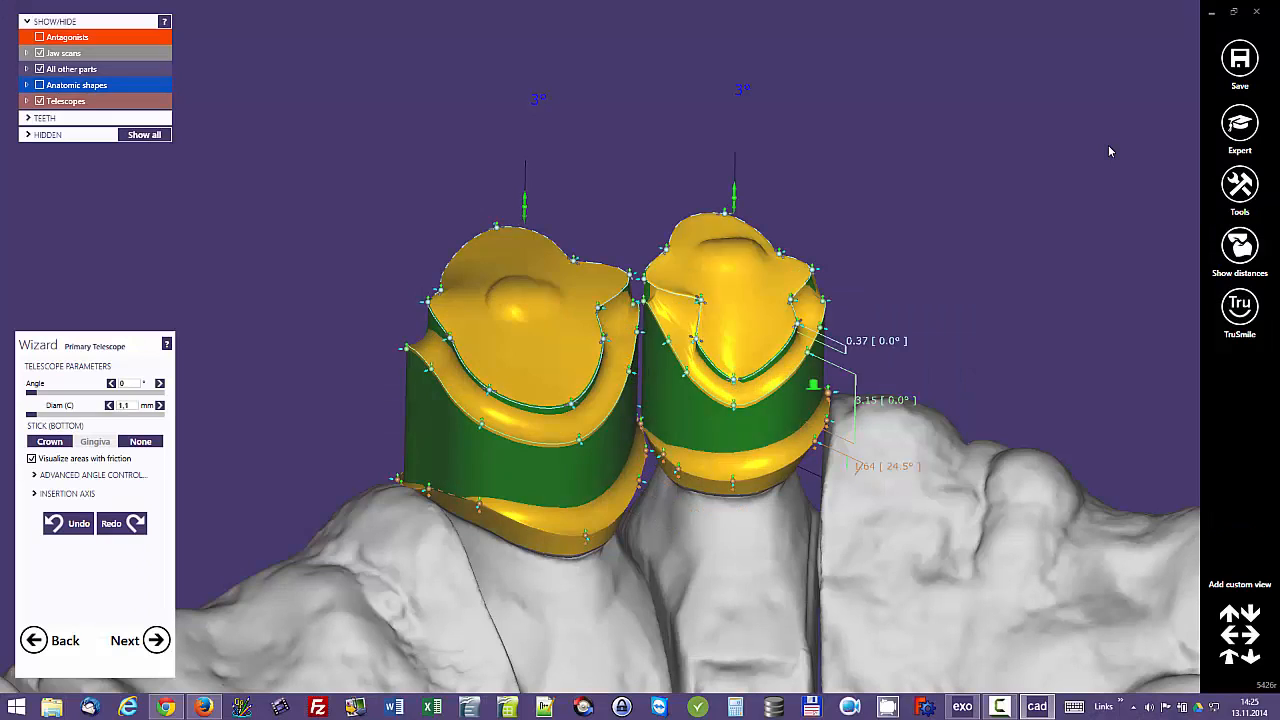
Step: Change the distal labial segment of the tooth 13 telescope to the anatomic tooth shape
mouse_move(814, 384)
right_down()
mouse_move(540, 390)
mouse_move(760, 388)
mouse_move(775, 425)
mouse_move(768, 400)
mouse_move(725, 432)
mouse_move(655, 440)
right_up()
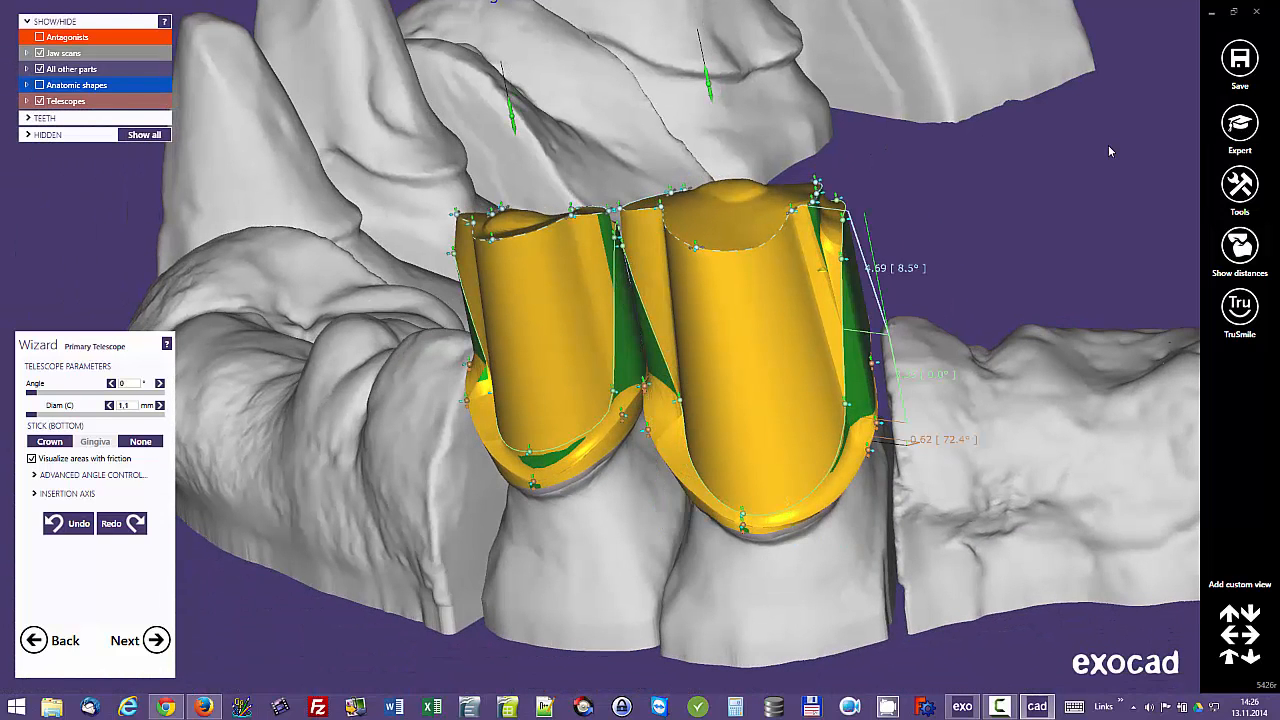
click(781, 351)
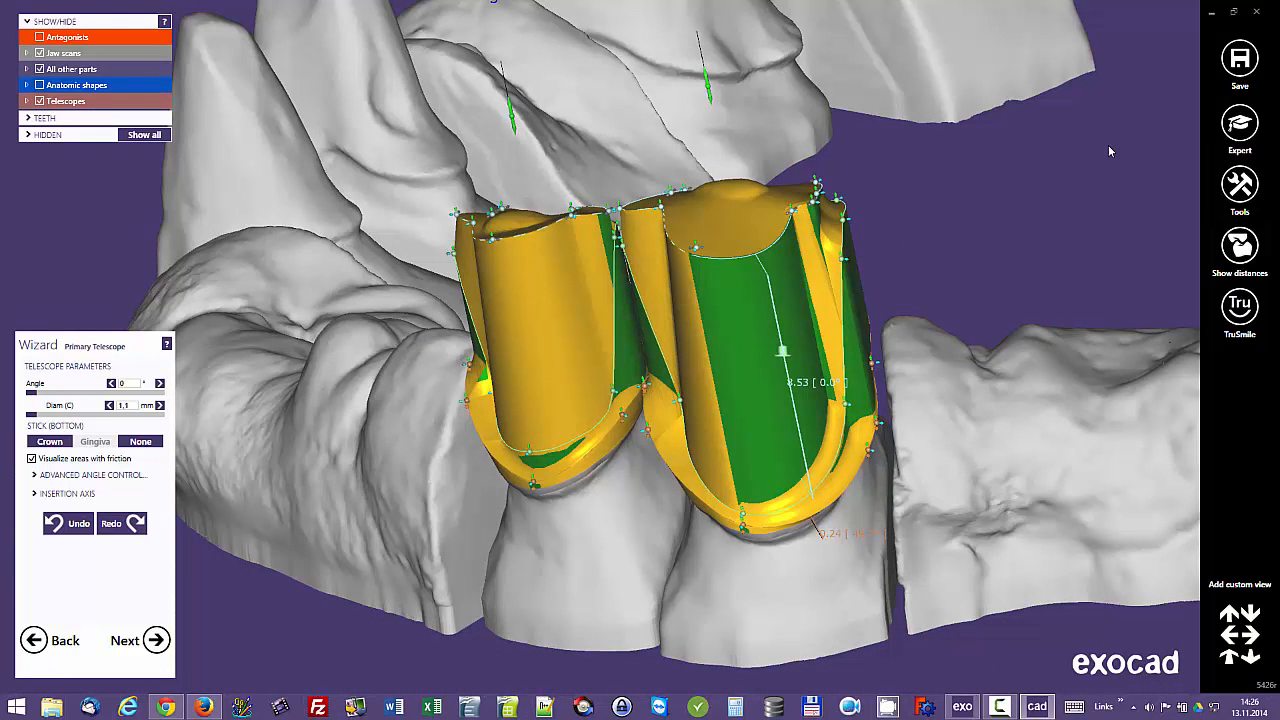
click(778, 346)
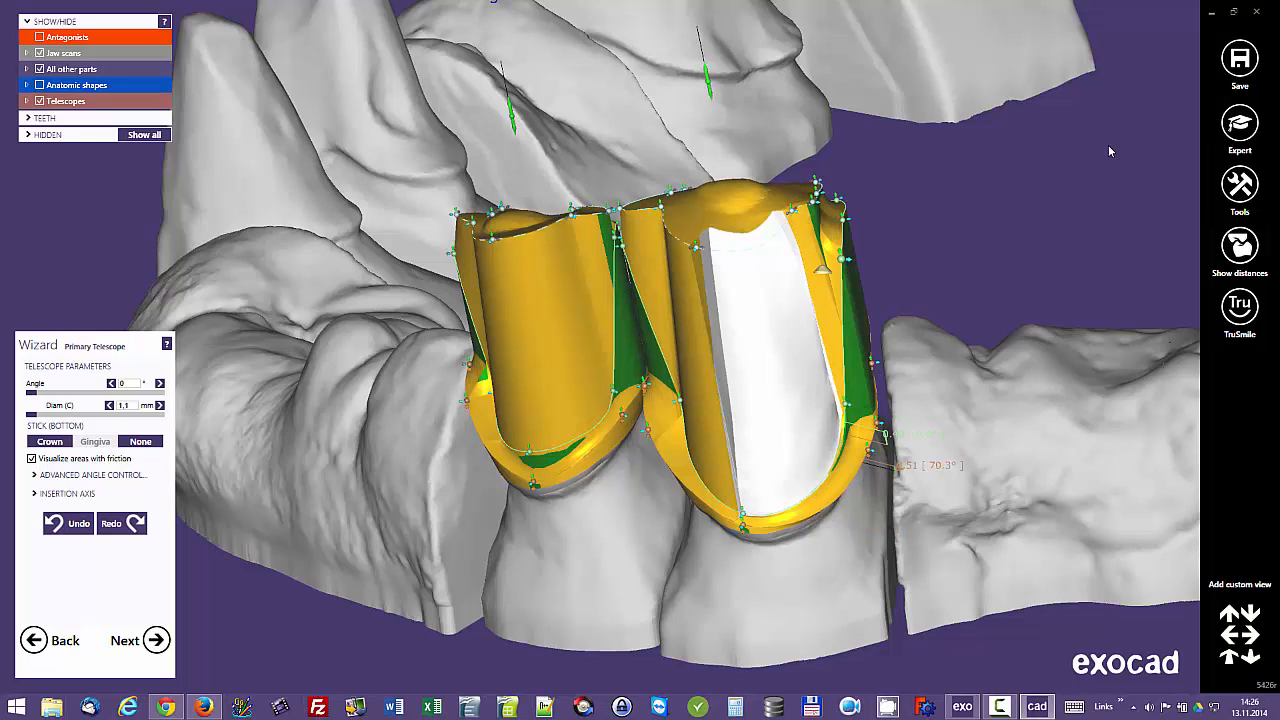
Step: Change the narrow distal segment beside the labial face of the tooth 13 telescope to the anatomic tooth shape
click(816, 269)
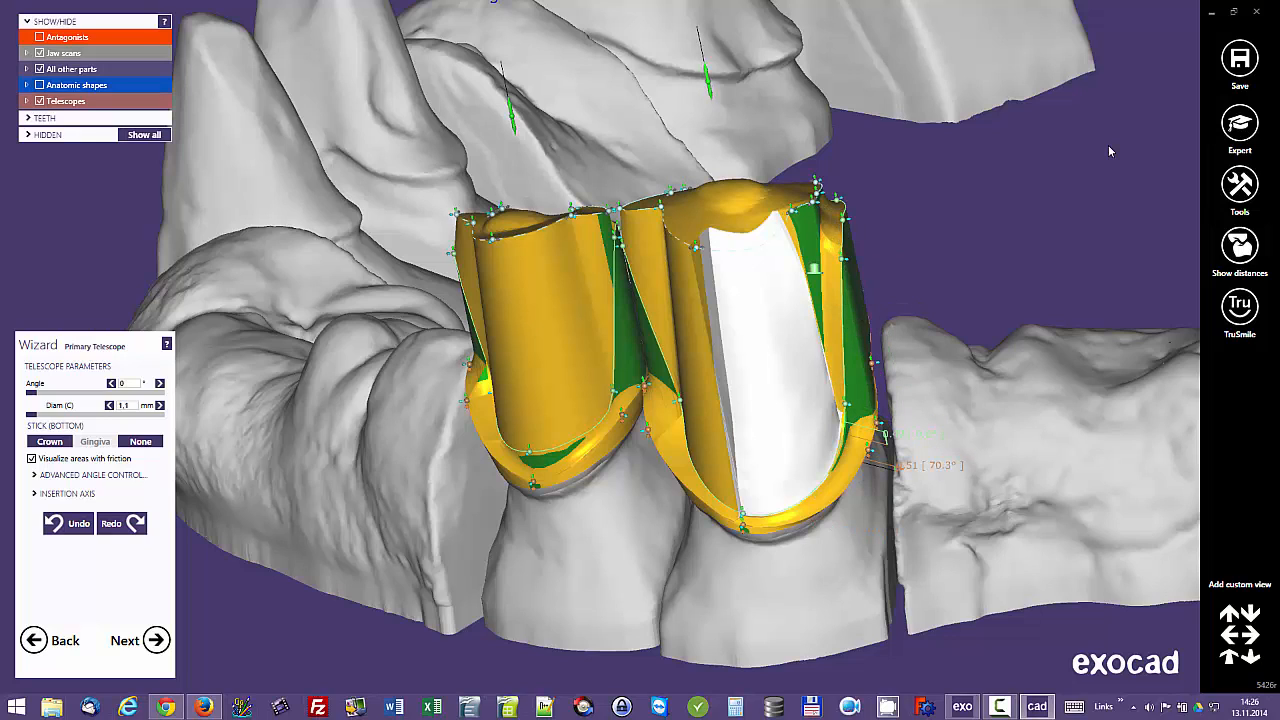
click(815, 268)
click(815, 268)
click(815, 268)
click(815, 268)
Step: Change the mesial labial segment and the adjoining mesial segment of the tooth 13 telescope to the anatomic tooth shape
mouse_move(675, 305)
right_down()
mouse_move(771, 343)
mouse_move(768, 371)
mouse_move(731, 277)
right_up()
click(748, 328)
click(748, 328)
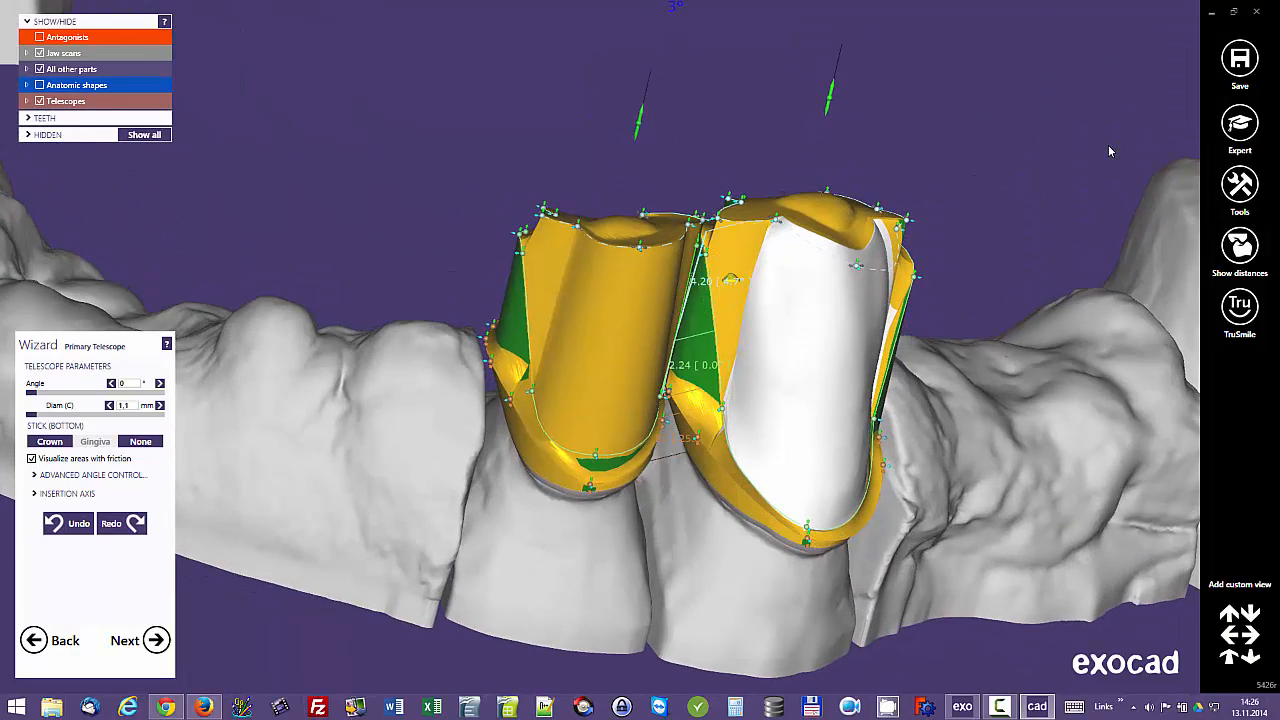
click(731, 278)
click(737, 278)
right_drag(737, 278, 758, 376)
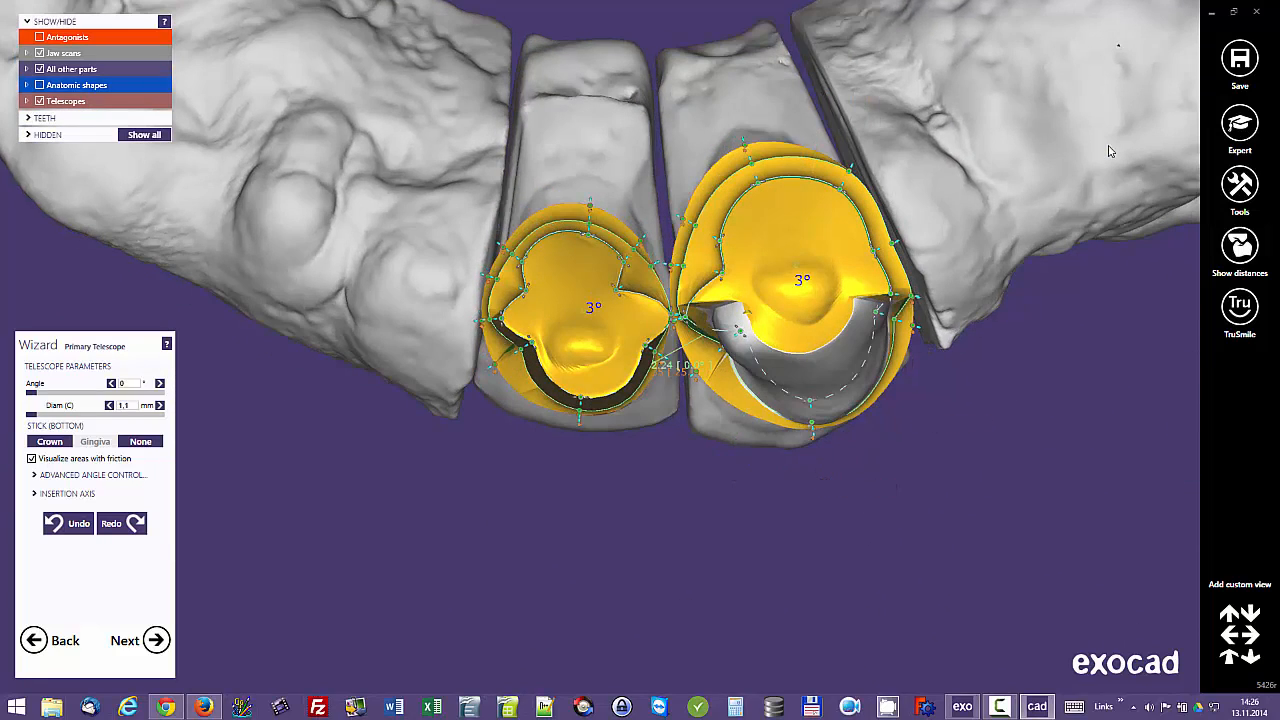
Step: Change the occlusal and palatal inner-step segments of the tooth 13 telescope to the anatomic tooth shape
mouse_move(740, 331)
mouse_down()
mouse_move(842, 339)
mouse_move(850, 298)
mouse_up()
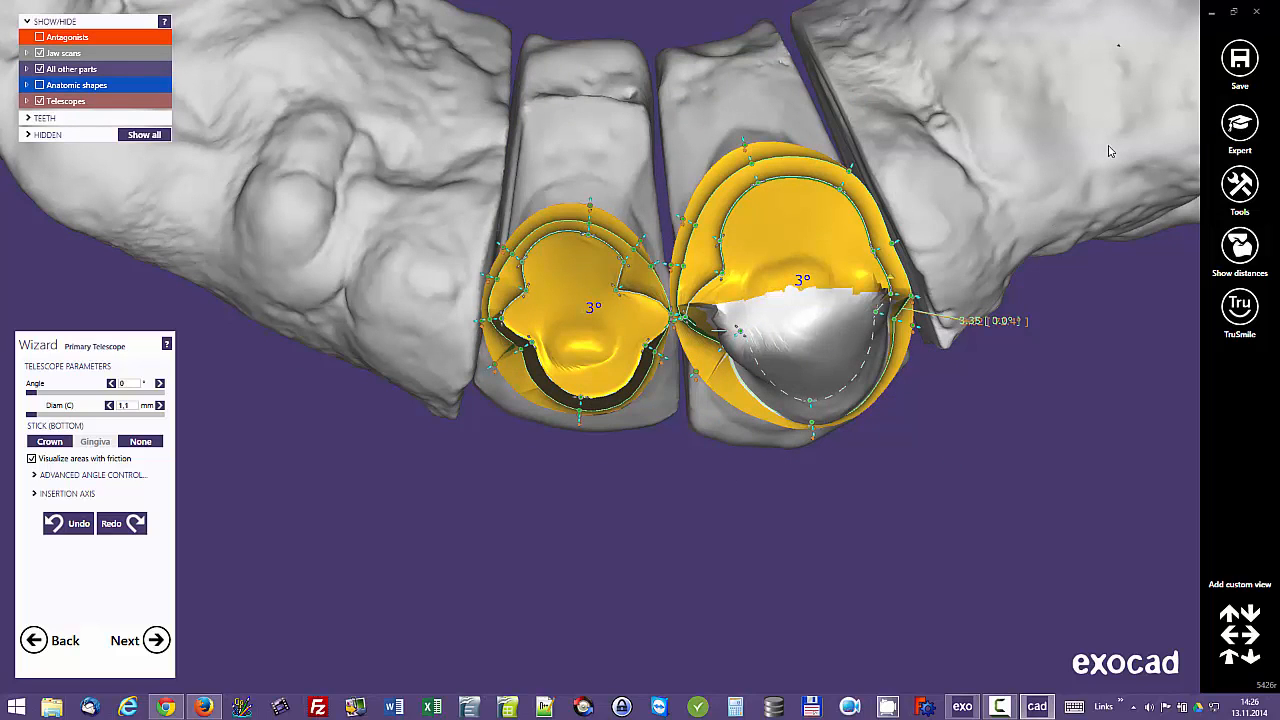
right_drag(870, 235, 873, 292)
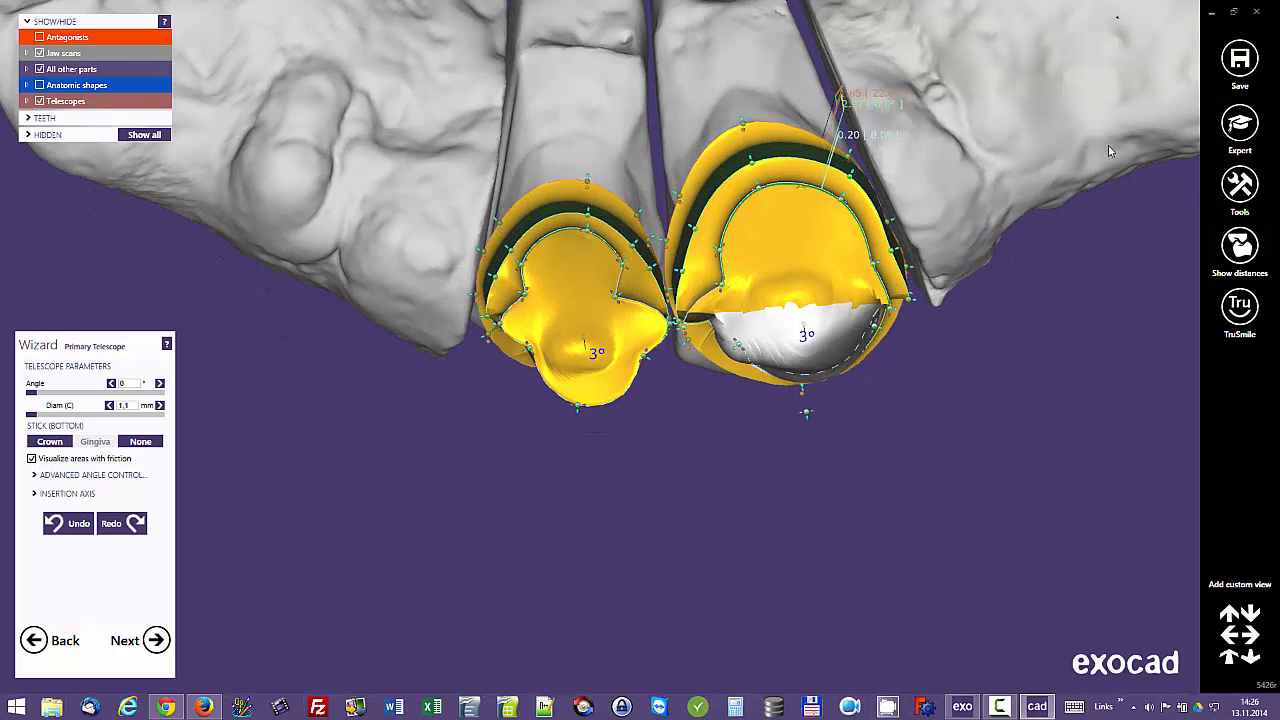
click(801, 188)
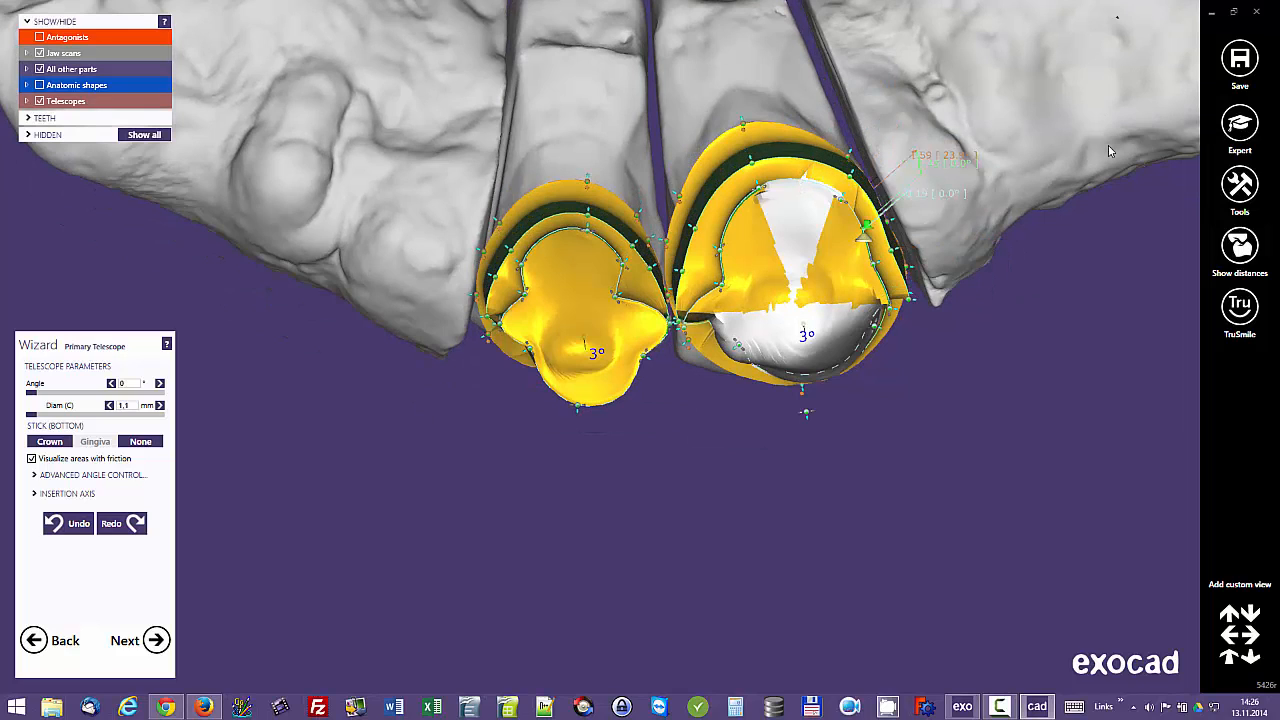
click(863, 238)
drag(735, 221, 731, 212)
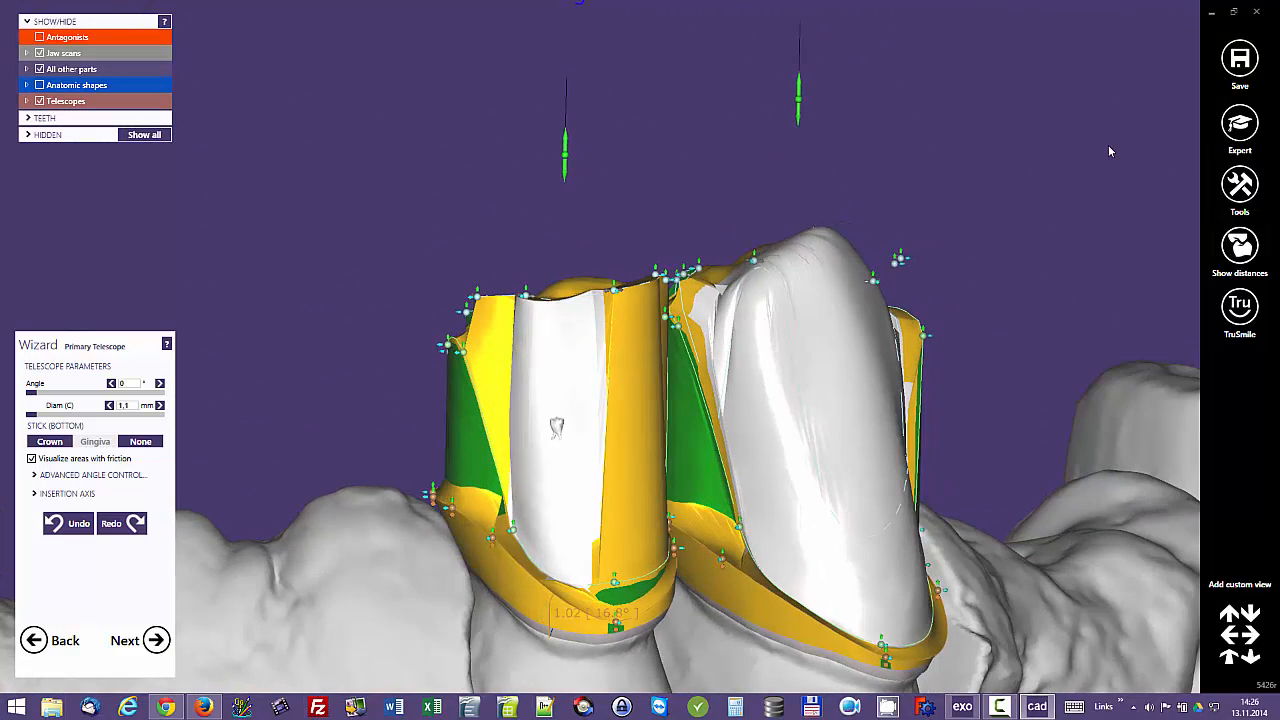
Step: Change the tooth 12 telescope's labial segment on the side facing tooth 13 to the anatomic tooth shape
right_drag(544, 430, 649, 417)
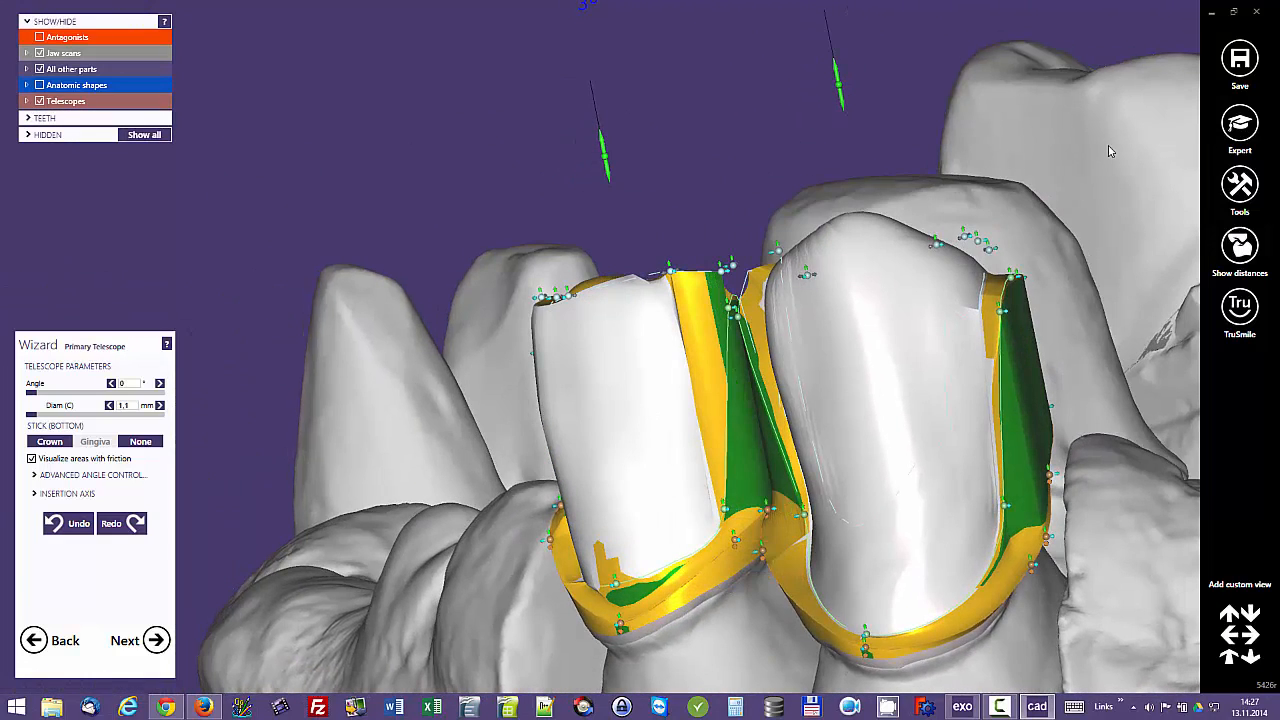
drag(713, 341, 709, 338)
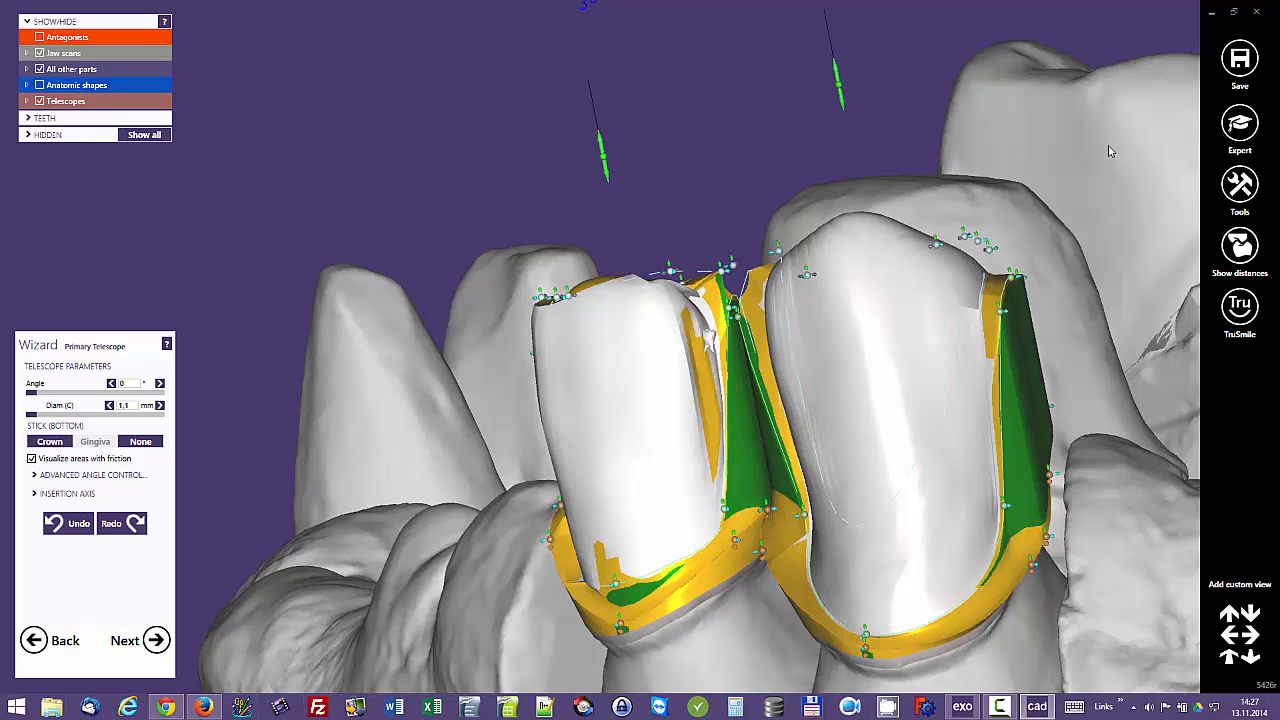
right_drag(709, 338, 696, 271)
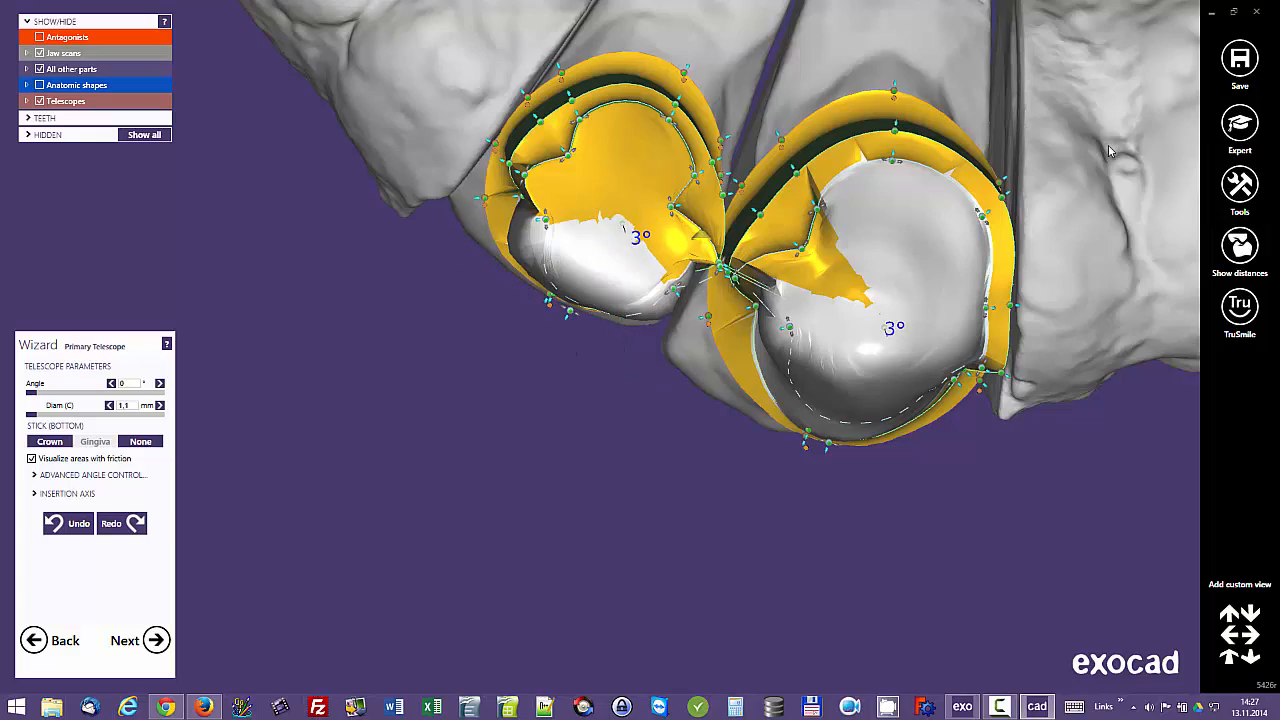
Step: Move the mesial step point of the tooth 12 telescope to reshape the edge beside its labial face
right_drag(692, 275, 735, 546)
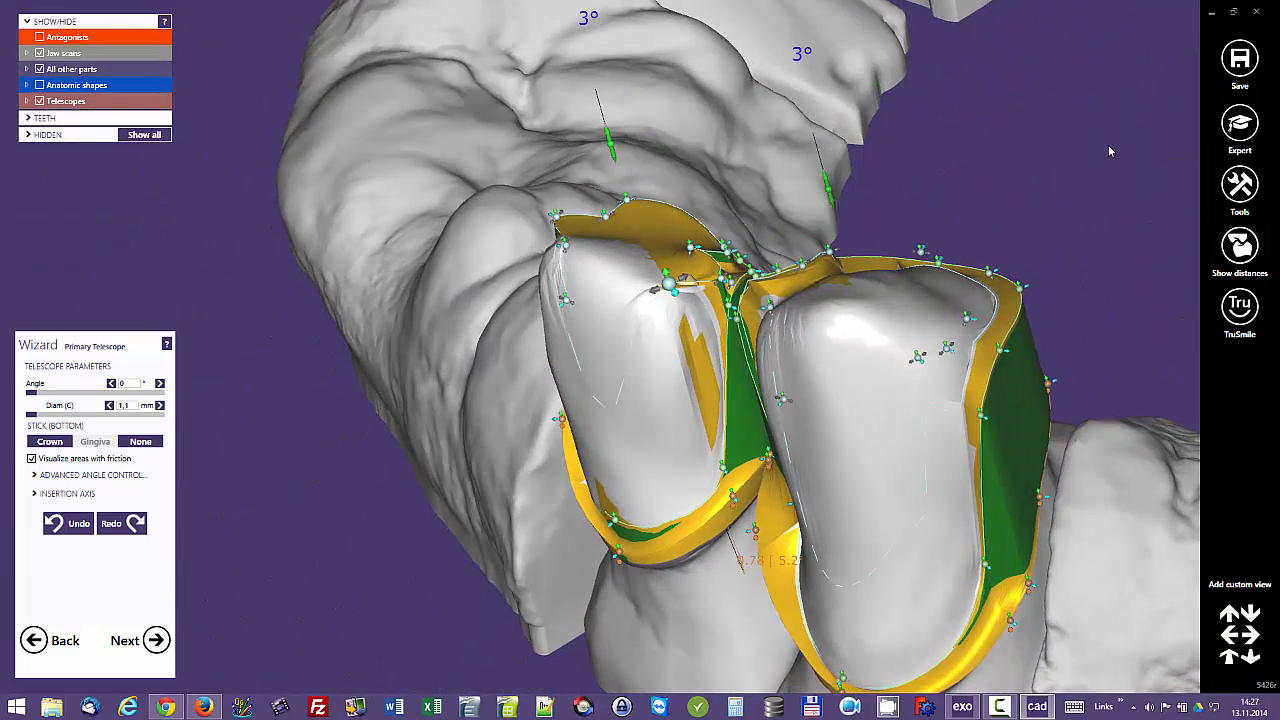
right_drag(1110, 152, 1082, 207)
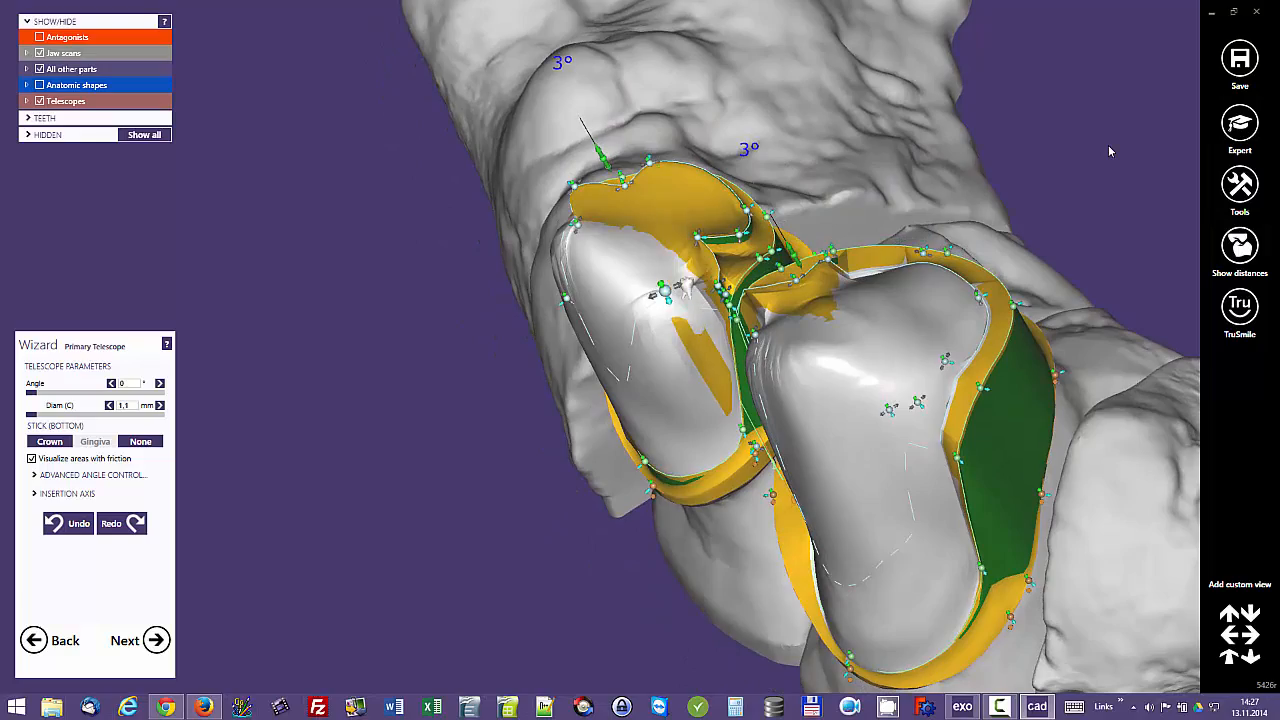
right_drag(686, 287, 684, 335)
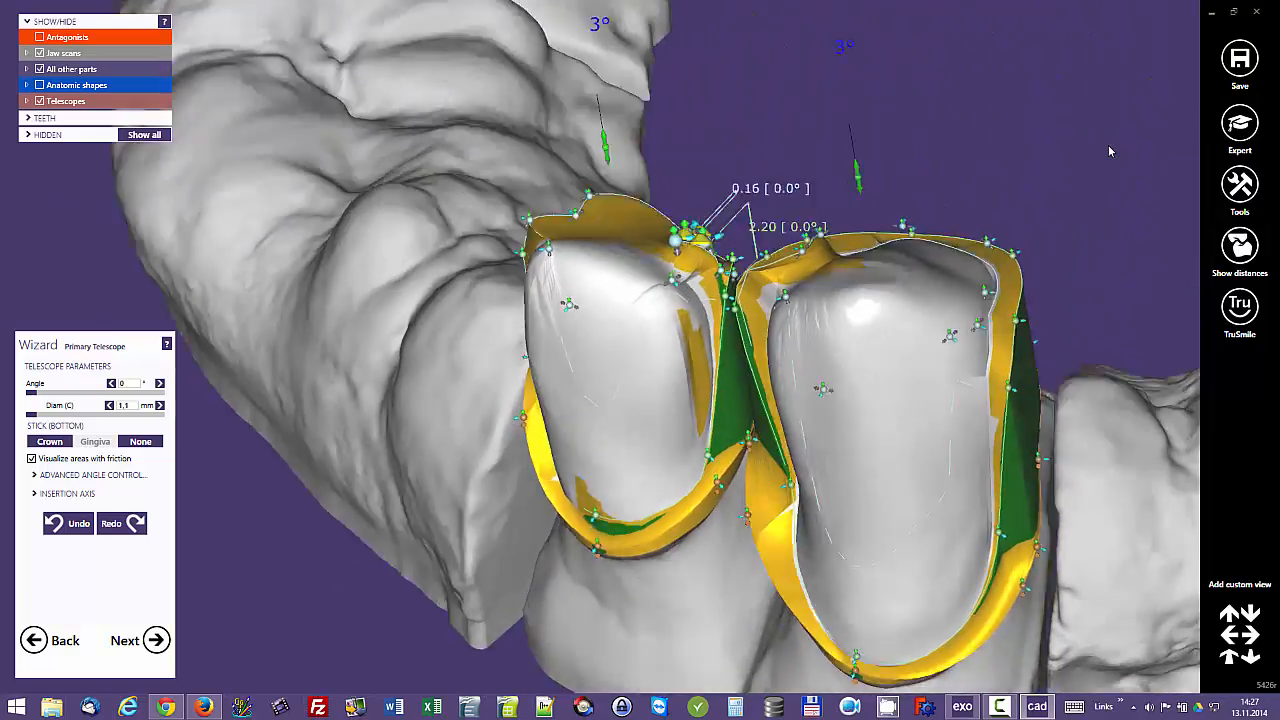
right_drag(678, 240, 755, 110)
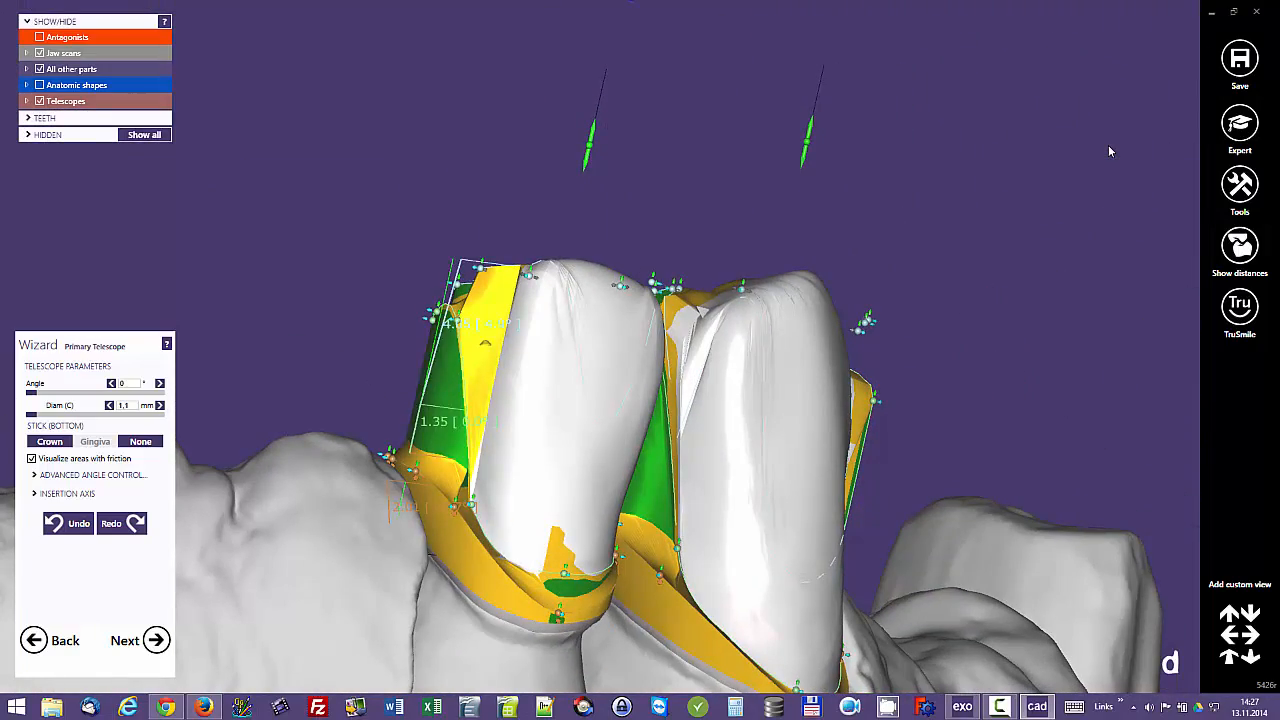
right_drag(489, 343, 520, 560)
scroll(471, 322, up, 2)
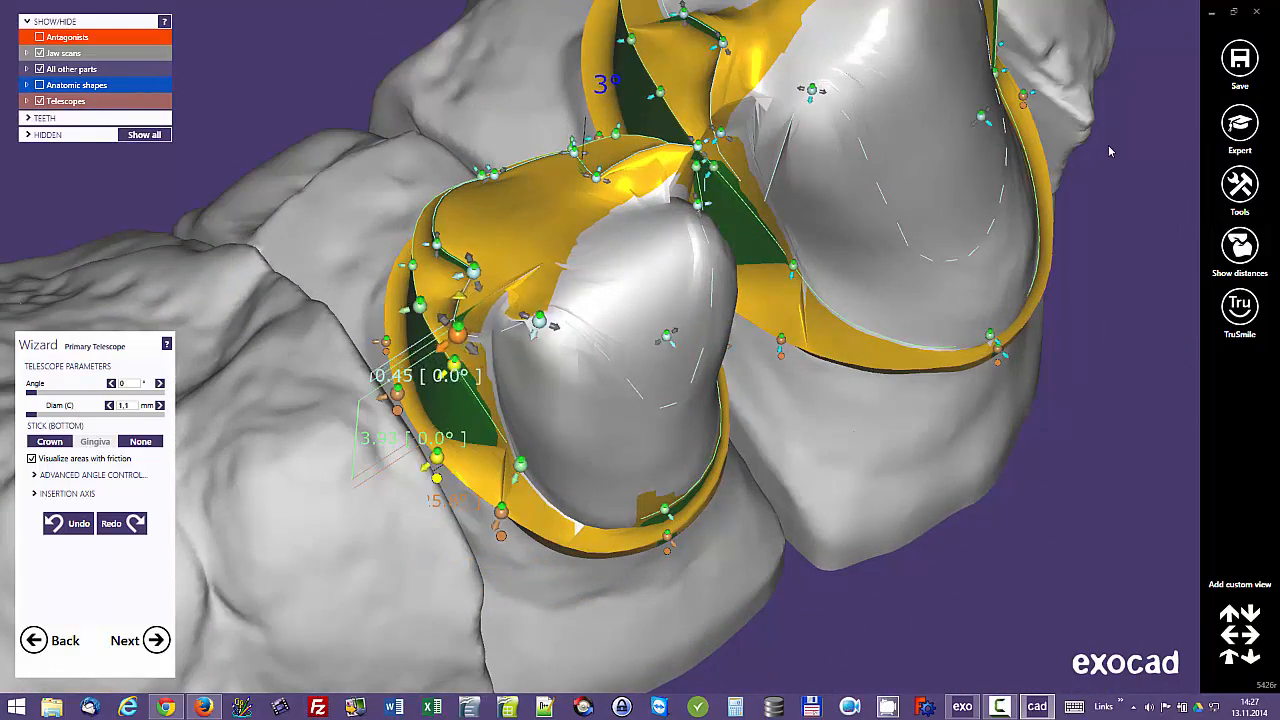
scroll(457, 335, down, 2)
Step: Examine the telescopes on teeth 12 and 13 from the occlusal, labial and palatal sides
right_drag(560, 335, 560, 420)
right_drag(640, 300, 555, 375)
right_drag(767, 193, 915, 280)
scroll(600, 75, up, 2)
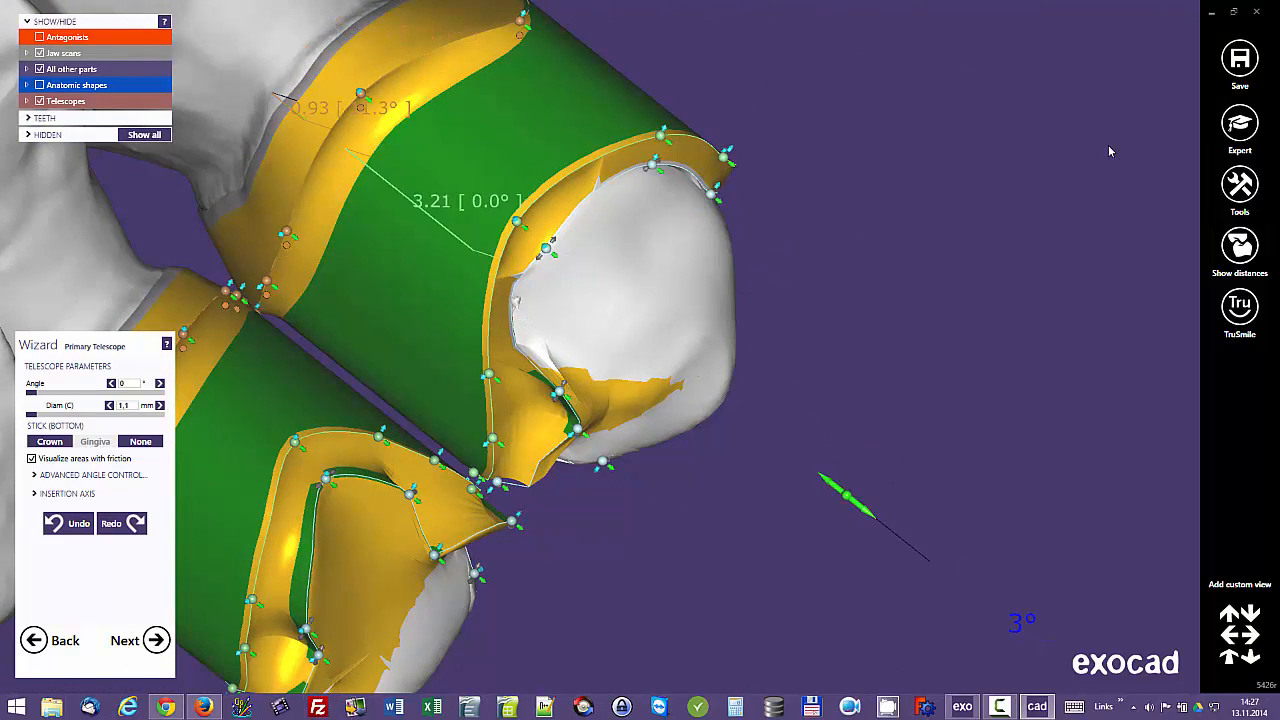
right_drag(847, 490, 700, 160)
scroll(743, 377, down, 5)
right_drag(1110, 151, 1090, 151)
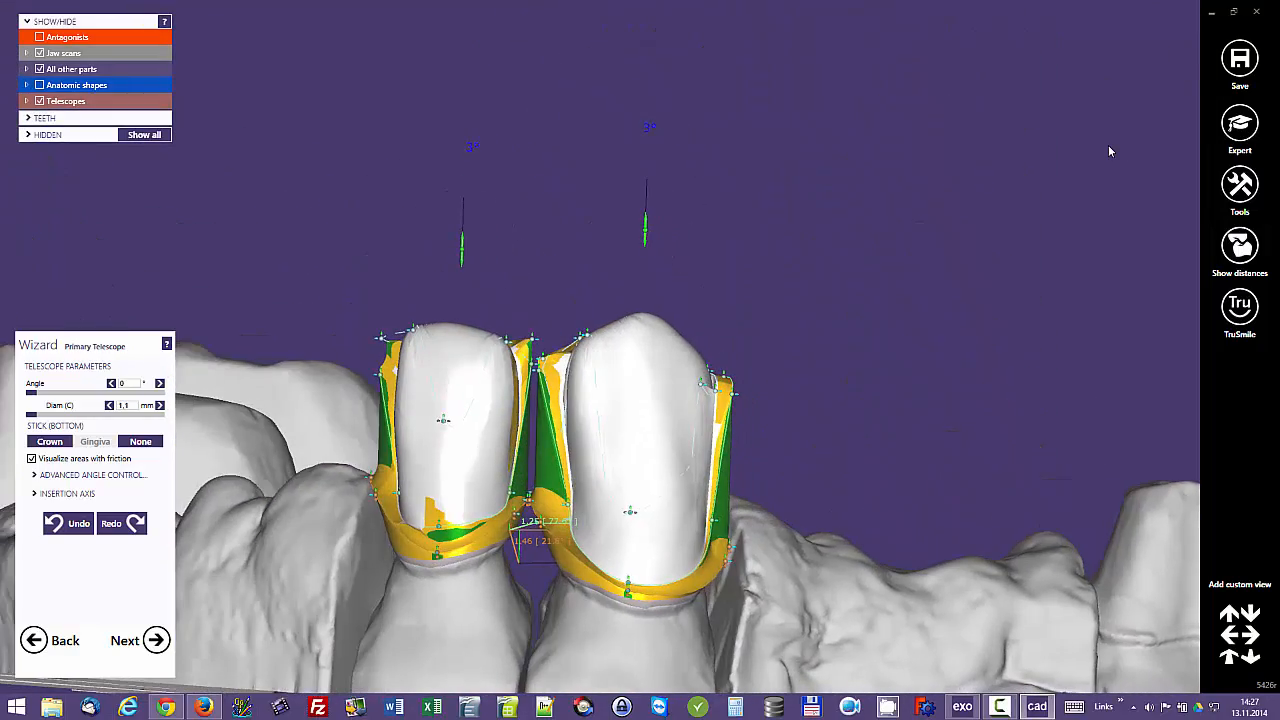
middle_drag(484, 421, 599, 346)
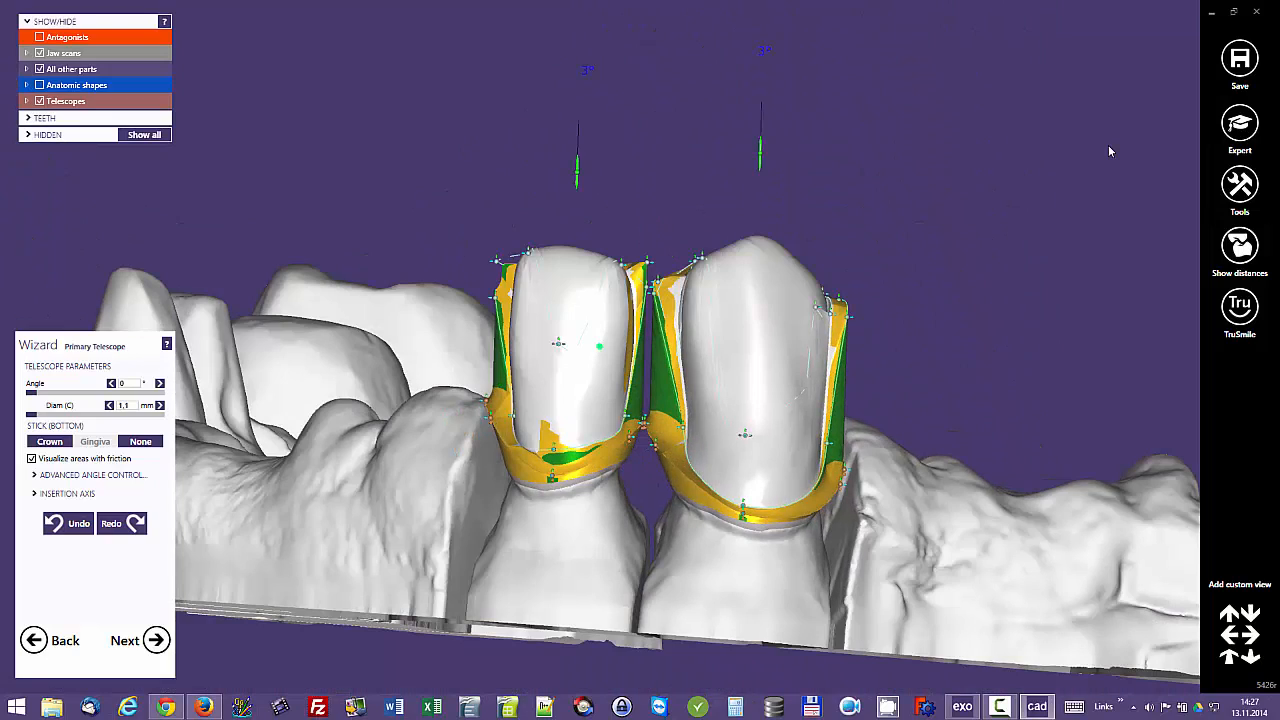
middle_drag(1110, 151, 910, 108)
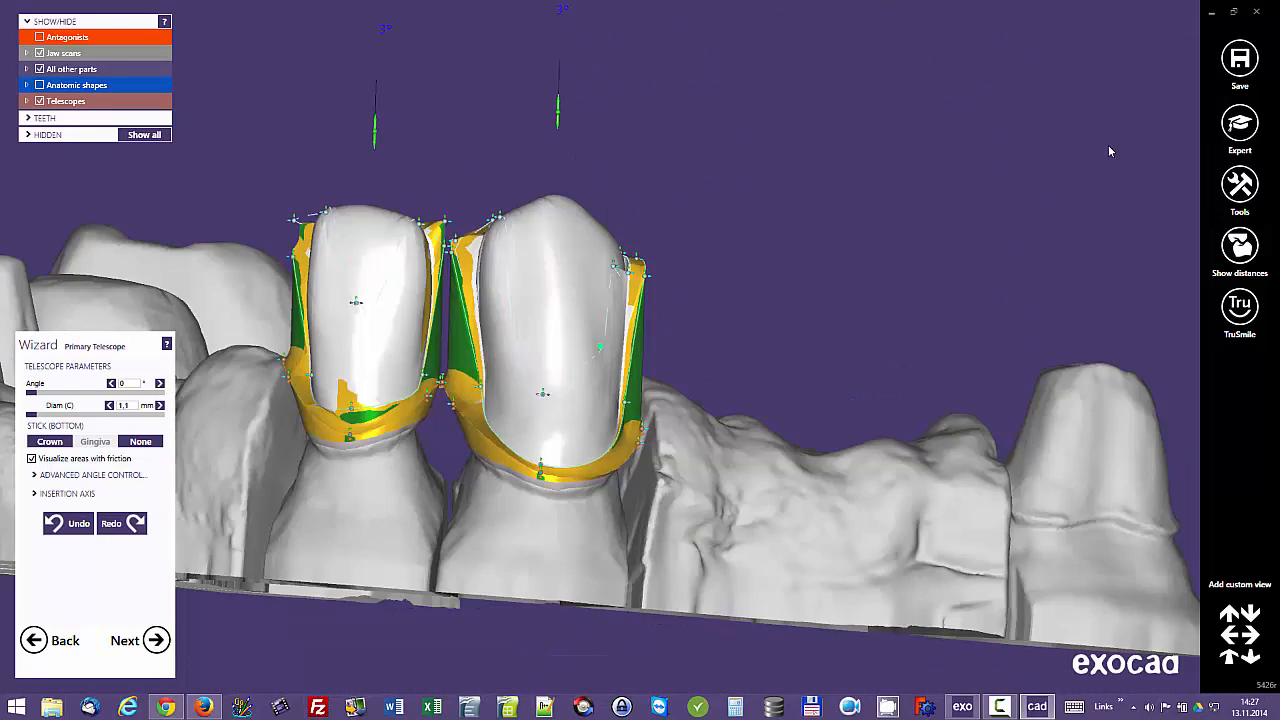
right_drag(910, 108, 660, 108)
right_drag(540, 330, 795, 345)
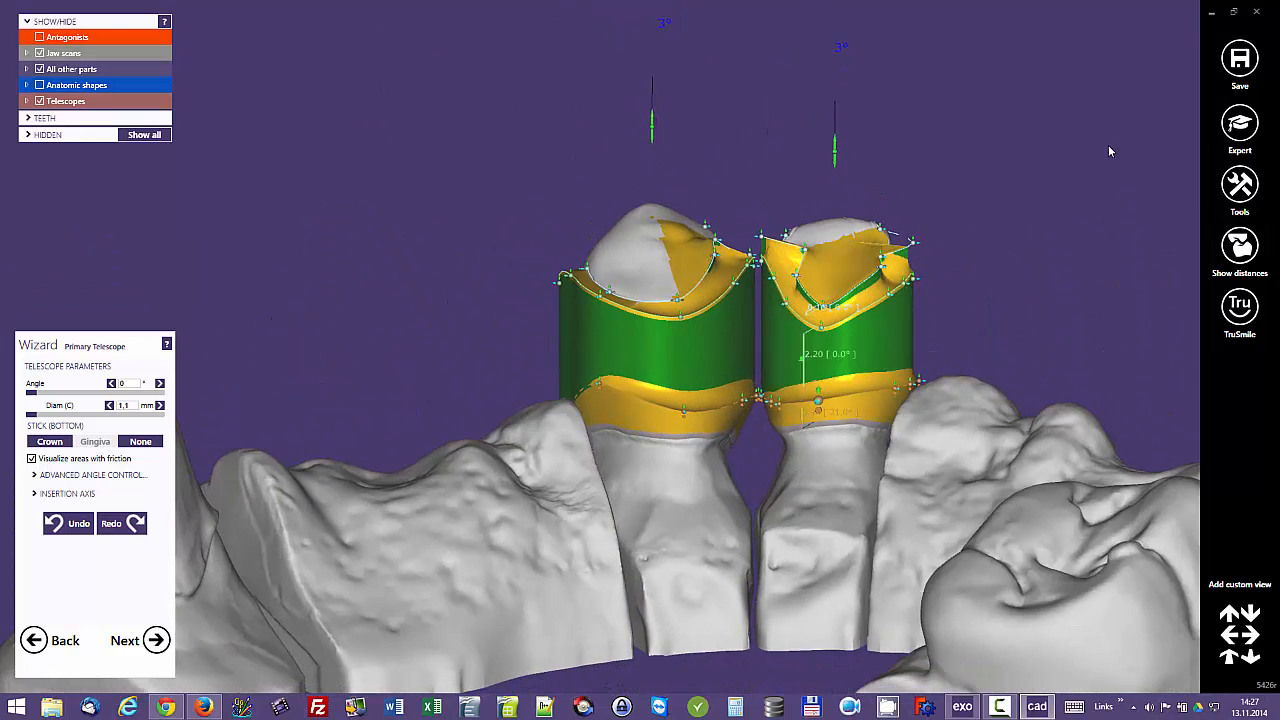
Step: Lower the outer step-edge point of the tooth 13 telescope on the side facing tooth 12
scroll(770, 350, up, 3)
drag(719, 256, 719, 268)
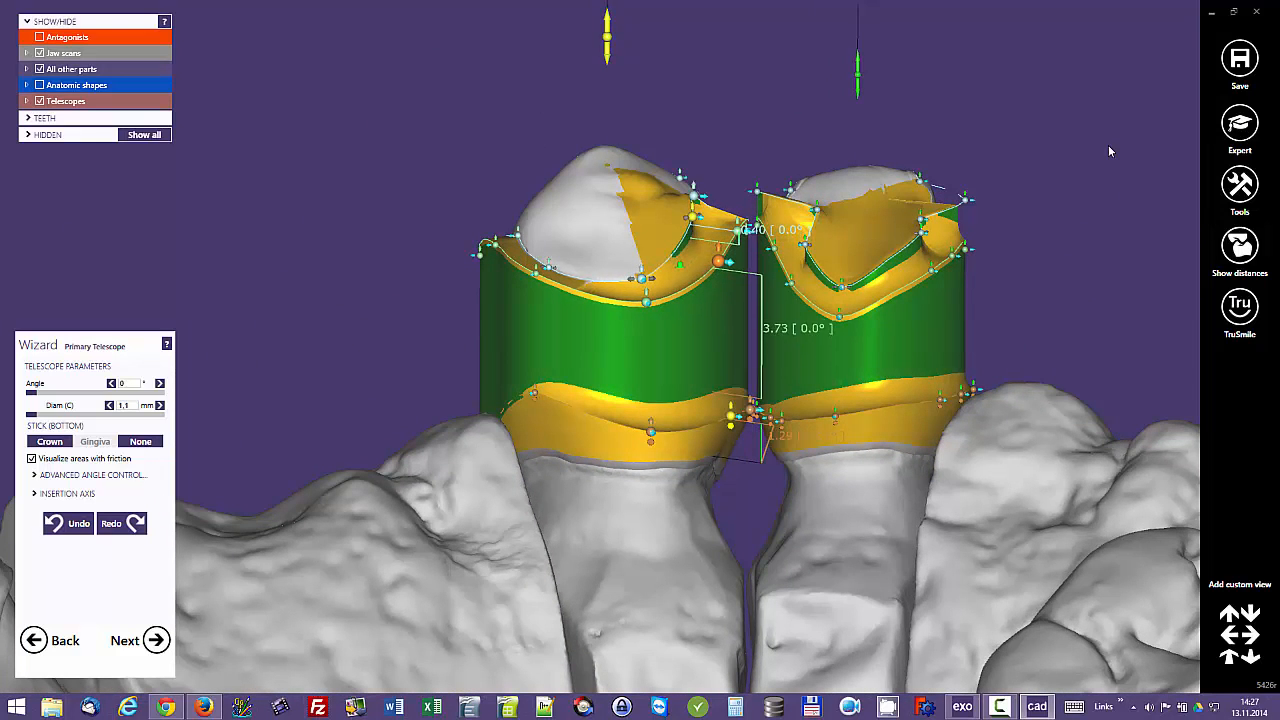
right_drag(719, 262, 710, 395)
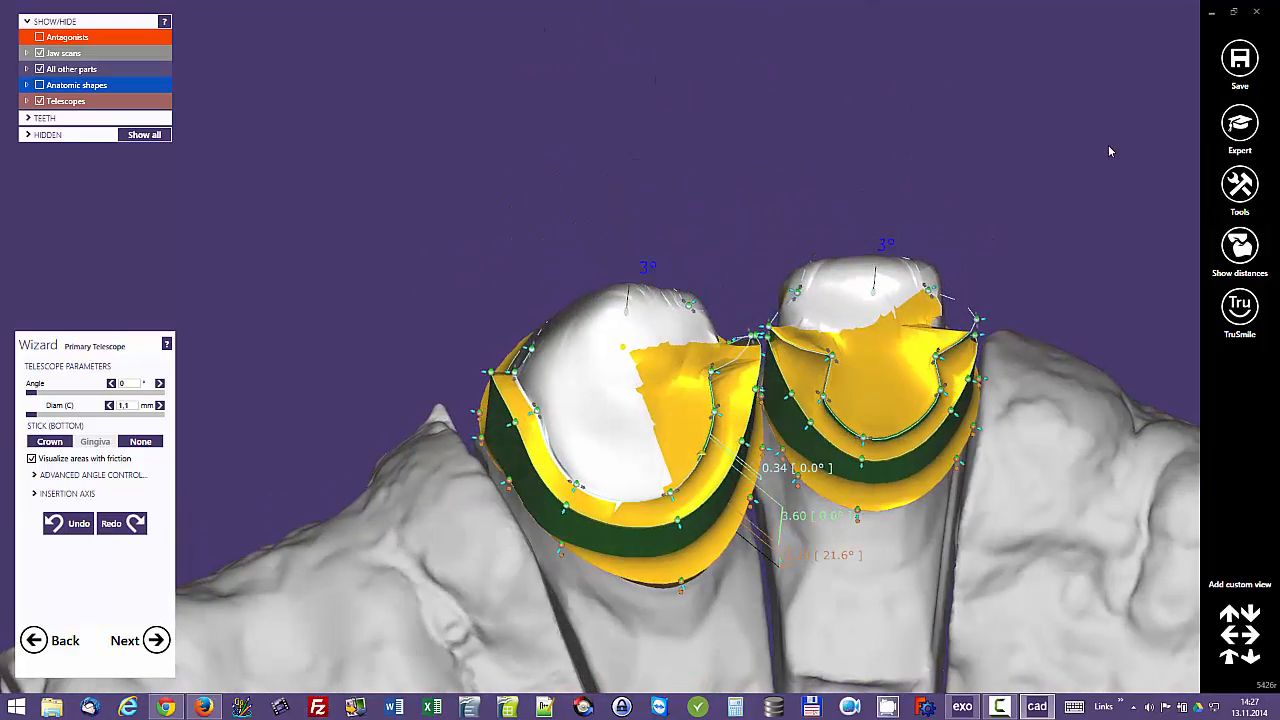
Step: Examine the stepped edges and the contact area between the two telescopes from the occlusal and palatal sides
scroll(1109, 151, up, 5)
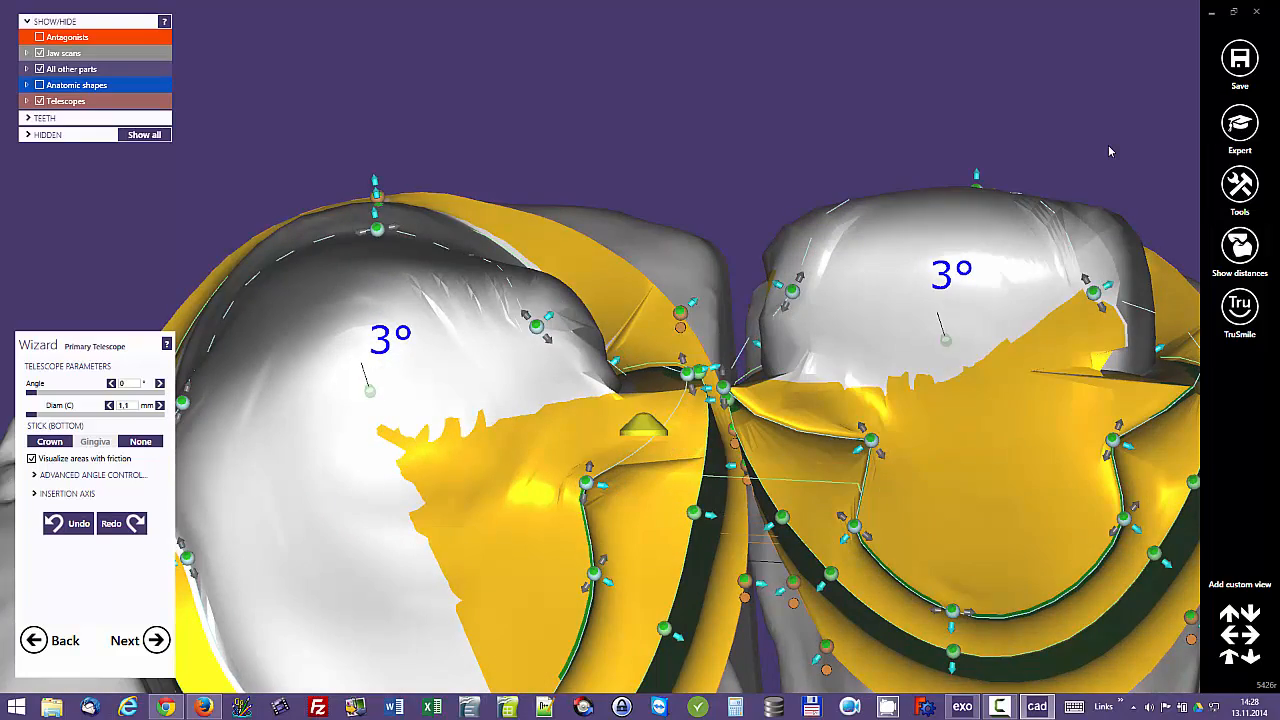
scroll(1109, 151, down, 5)
right_drag(1109, 151, 1084, 32)
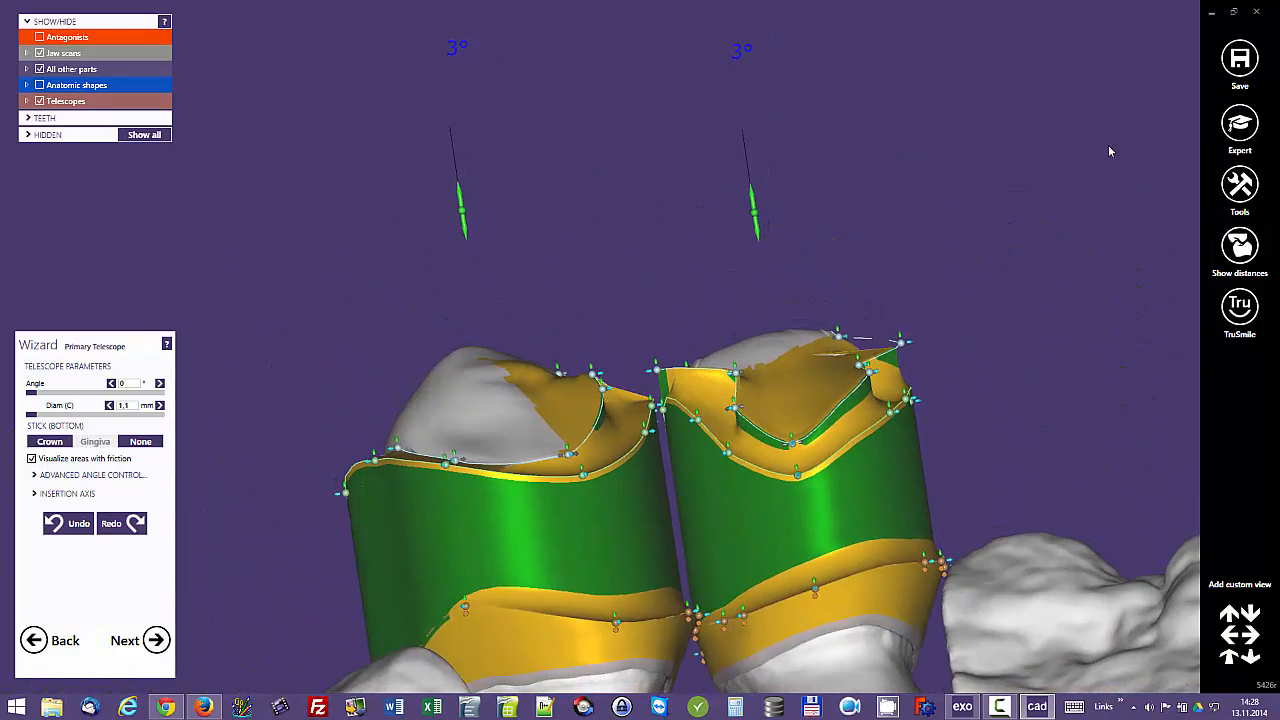
scroll(1109, 151, up, 3)
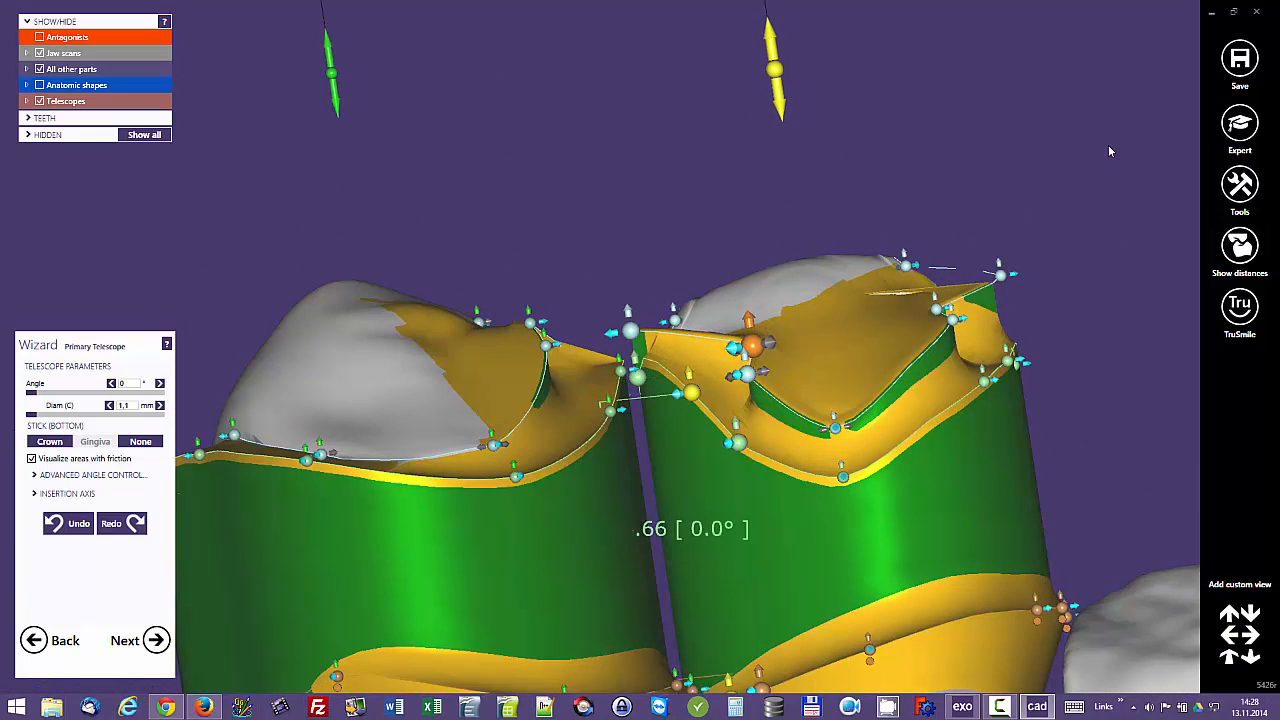
scroll(1109, 151, down, 4)
right_drag(1109, 151, 1109, 88)
middle_drag(1109, 151, 1197, 8)
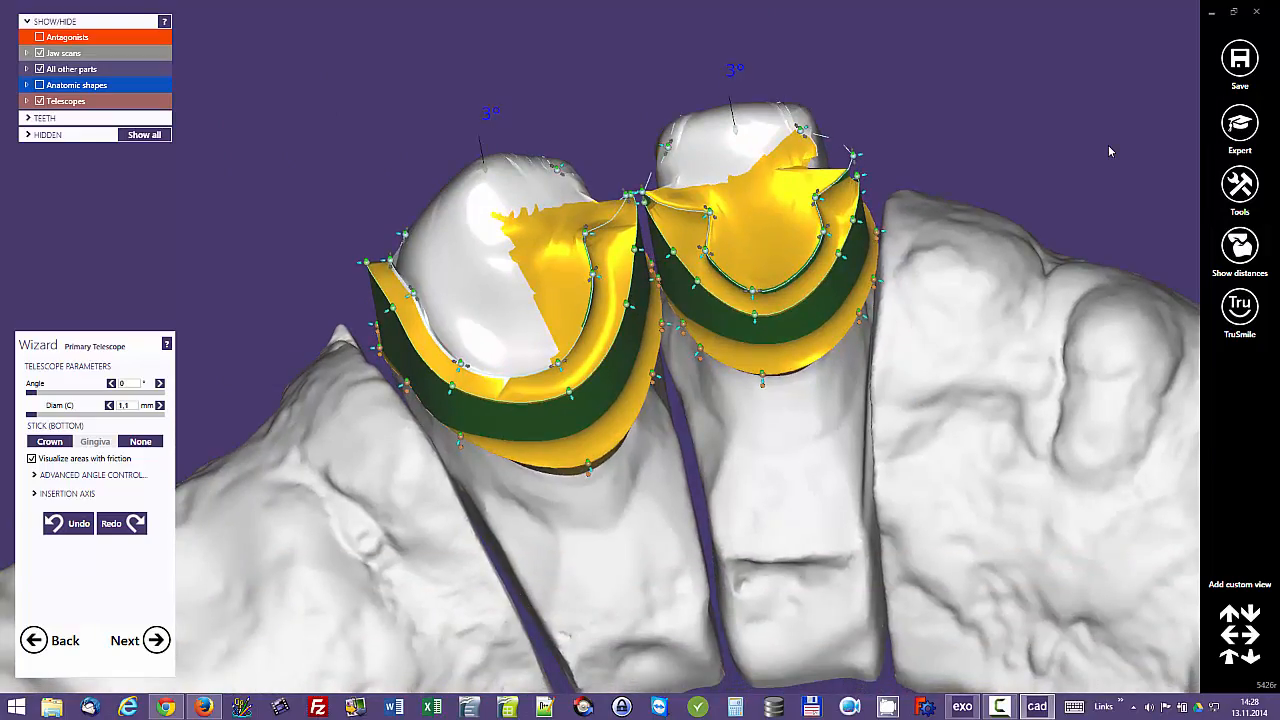
mouse_move(1109, 151)
right_down()
mouse_move(1107, 100)
mouse_move(1128, 162)
mouse_move(1134, 74)
mouse_move(1098, 145)
mouse_move(1124, 178)
mouse_move(1110, 162)
right_up()
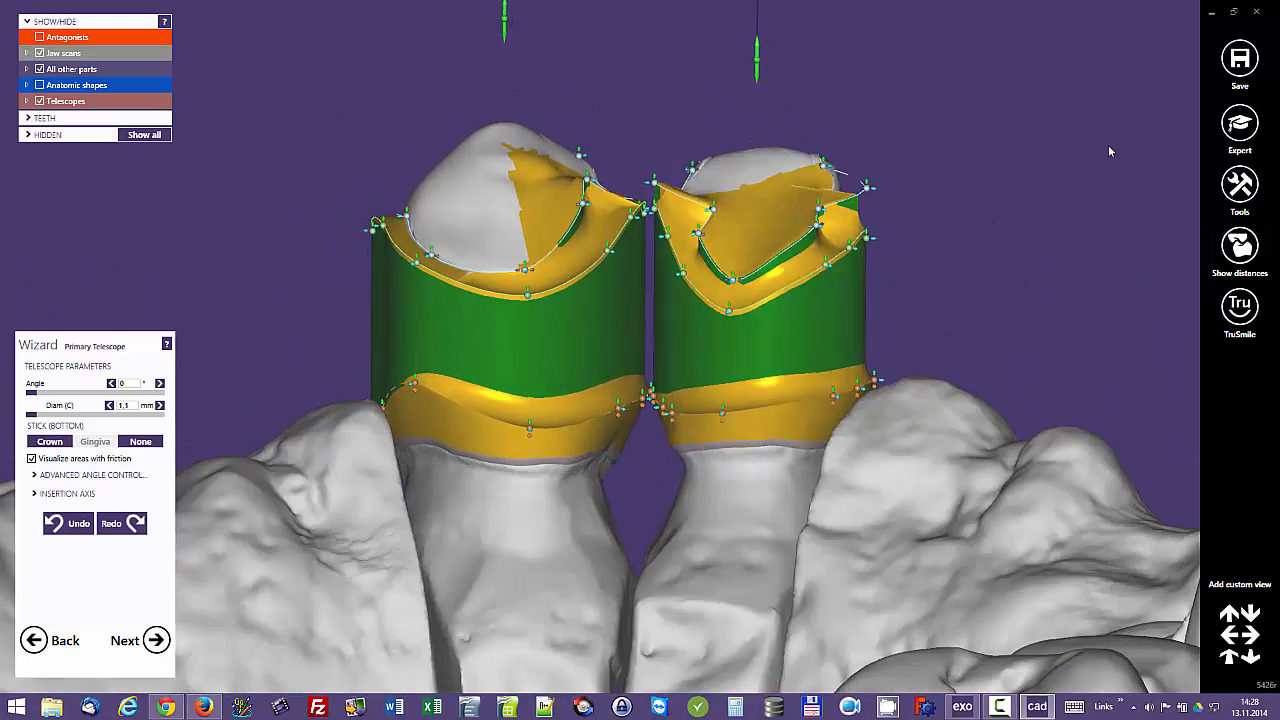
Step: Lower the middle palatal edge point and the adjoining inner-step point of the tooth 13 telescope
drag(527, 295, 527, 308)
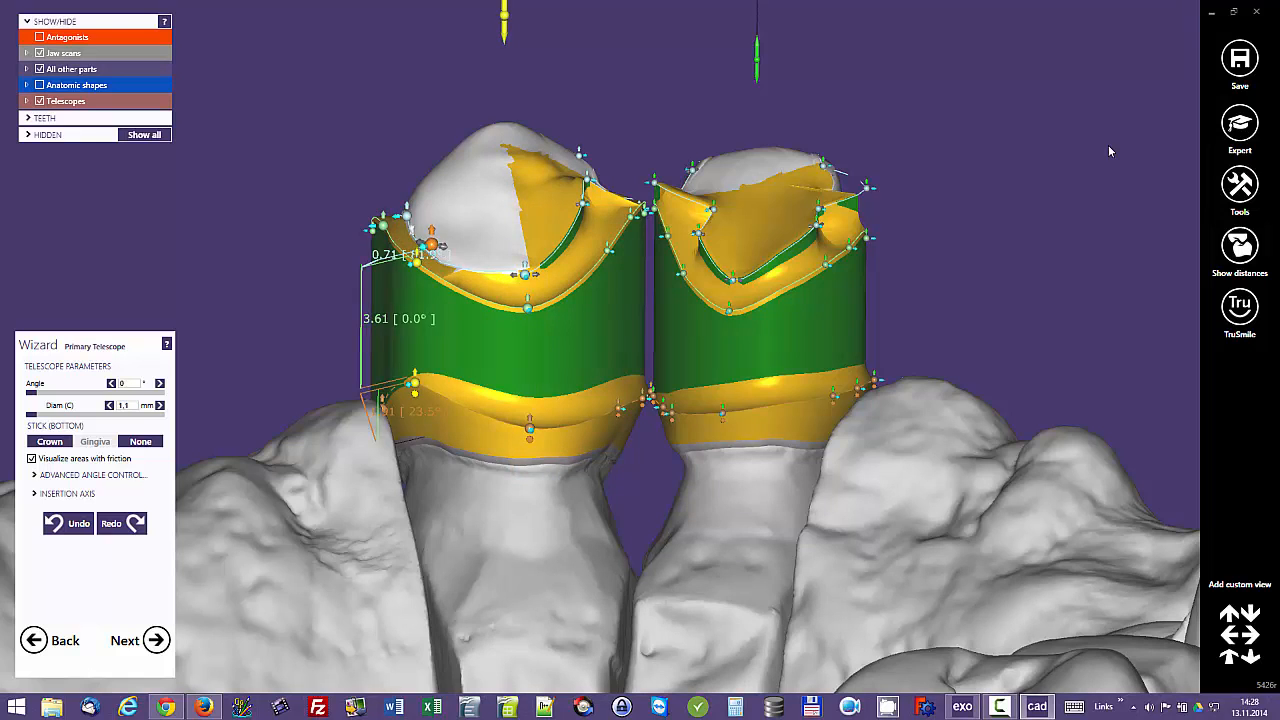
drag(432, 244, 432, 254)
right_drag(405, 300, 520, 335)
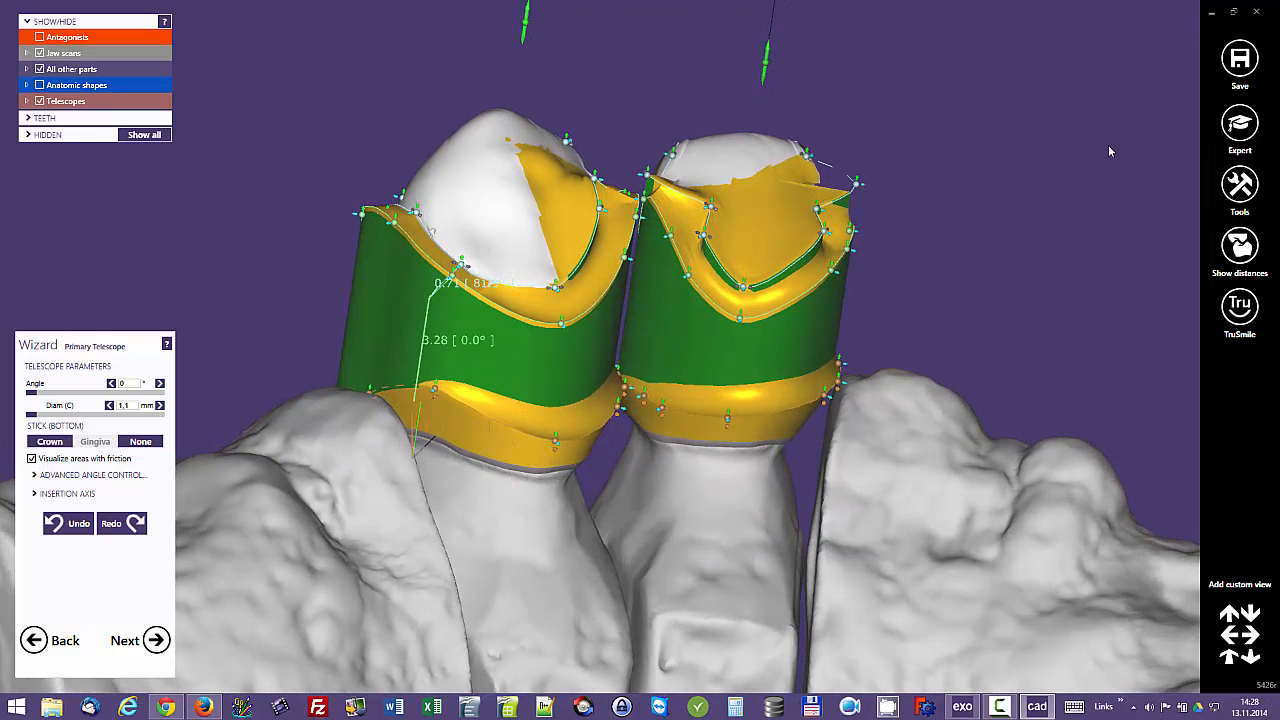
Step: Switch the shape type of the tooth 13 telescope's middle and distal inner-step segments, and raise the point between them
click(508, 283)
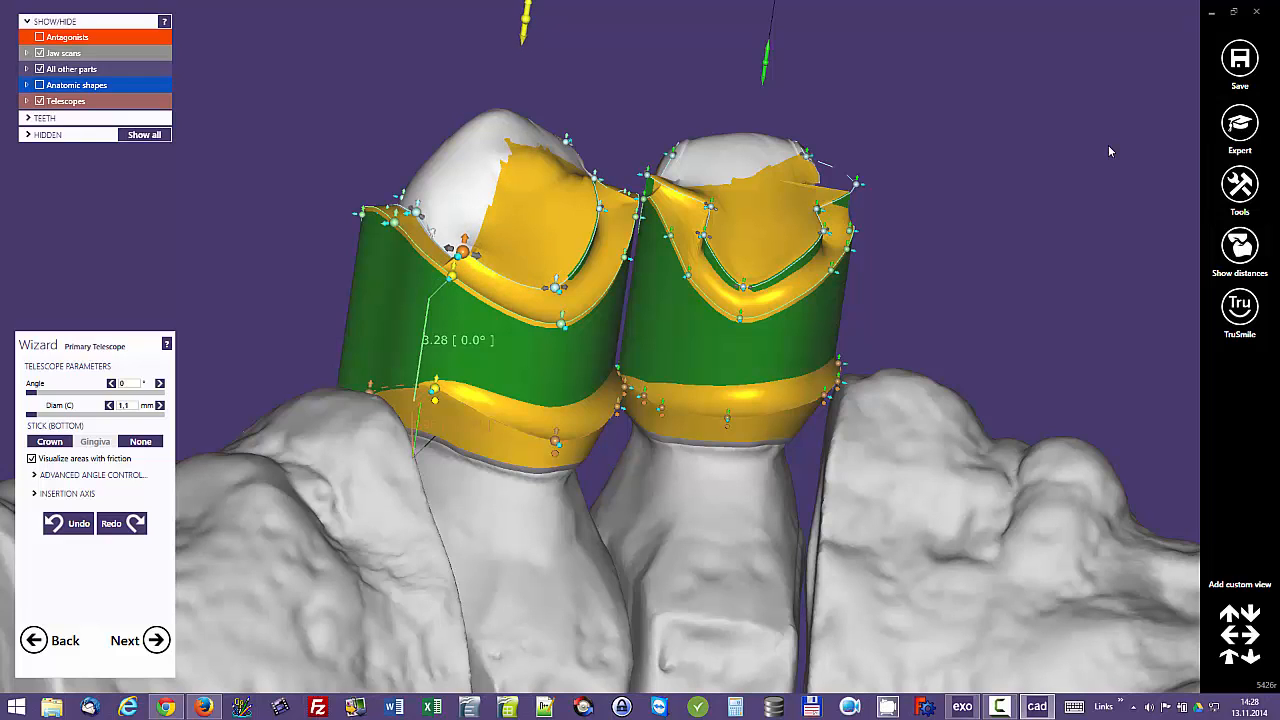
click(431, 234)
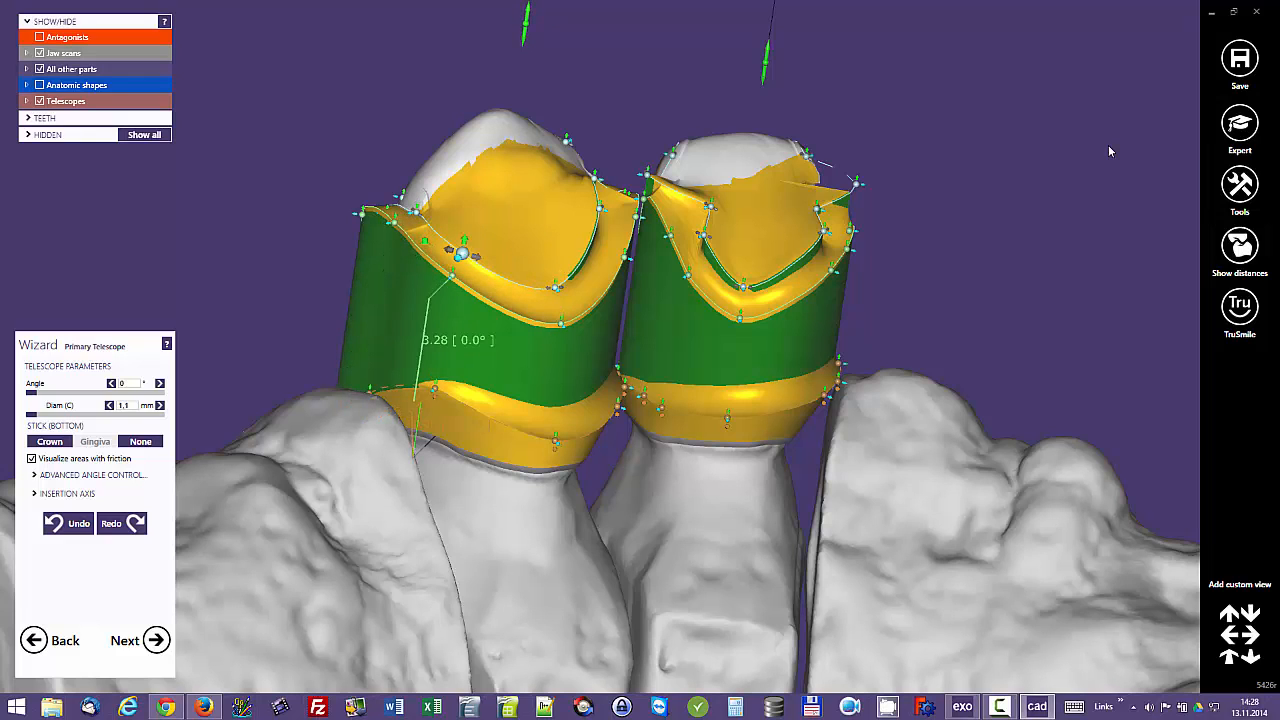
drag(462, 253, 464, 243)
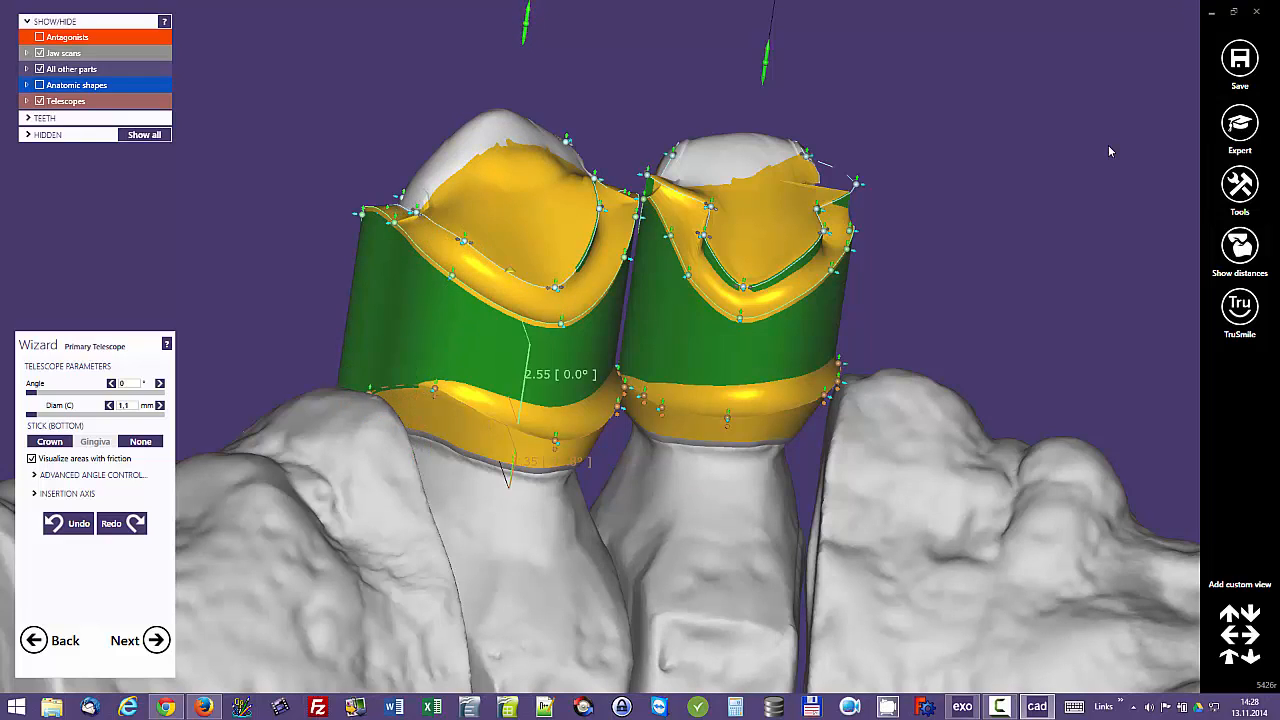
Step: Proceed to telescope free-forming and smooth the labial surface and side edges of the tooth 13 telescope with the Smooth/Flatten brush
scroll(440, 380, down, 2)
mouse_move(706, 400)
right_down()
mouse_move(716, 490)
mouse_move(706, 385)
right_up()
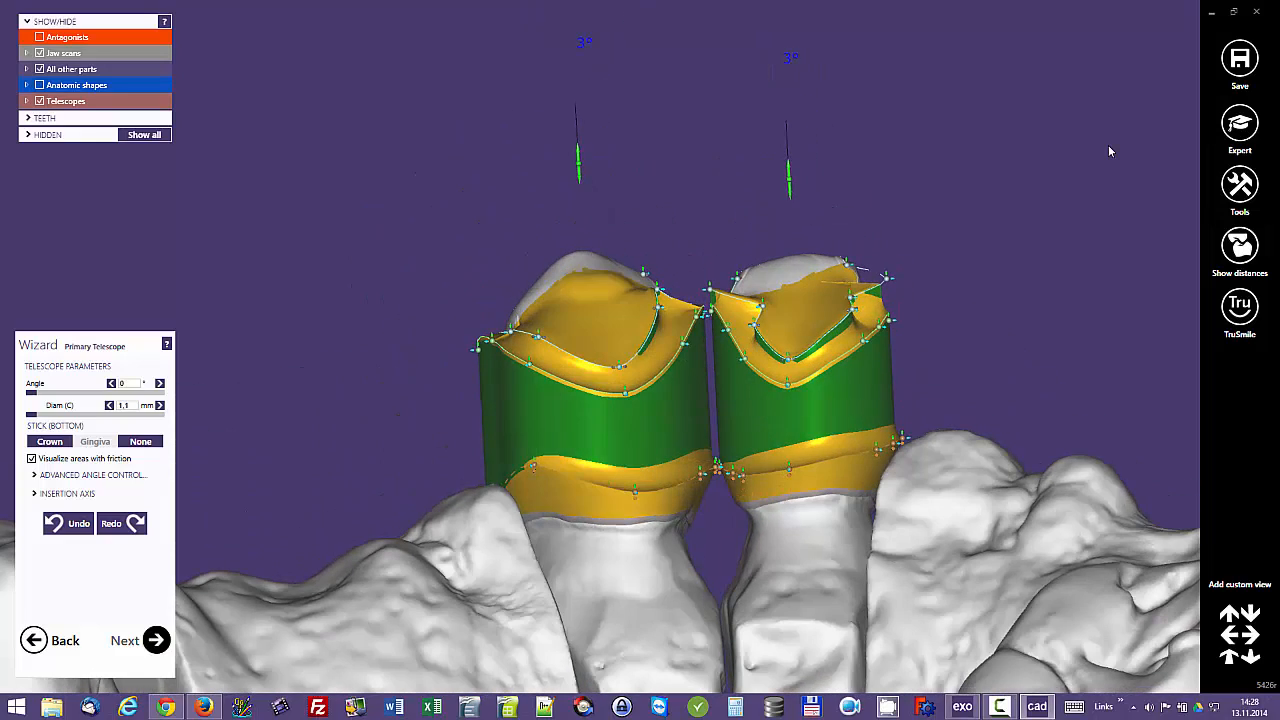
click(155, 640)
mouse_move(594, 332)
right_down()
mouse_move(614, 371)
mouse_move(780, 365)
mouse_move(900, 420)
mouse_move(830, 375)
right_up()
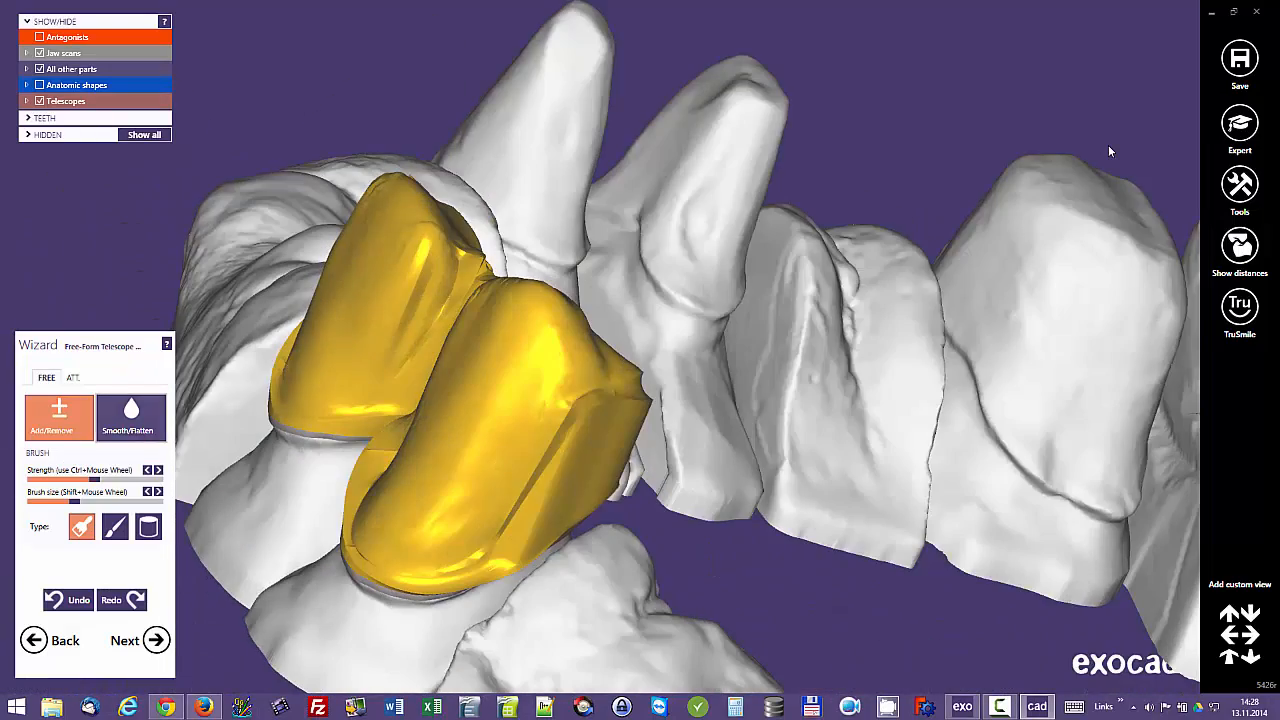
click(131, 415)
mouse_move(350, 430)
right_down()
mouse_move(380, 455)
mouse_move(600, 346)
mouse_move(525, 247)
right_up()
drag(545, 180, 465, 290)
mouse_move(480, 285)
right_down()
mouse_move(623, 286)
mouse_move(665, 262)
right_up()
mouse_move(665, 262)
mouse_down()
mouse_move(605, 415)
mouse_move(622, 345)
mouse_up()
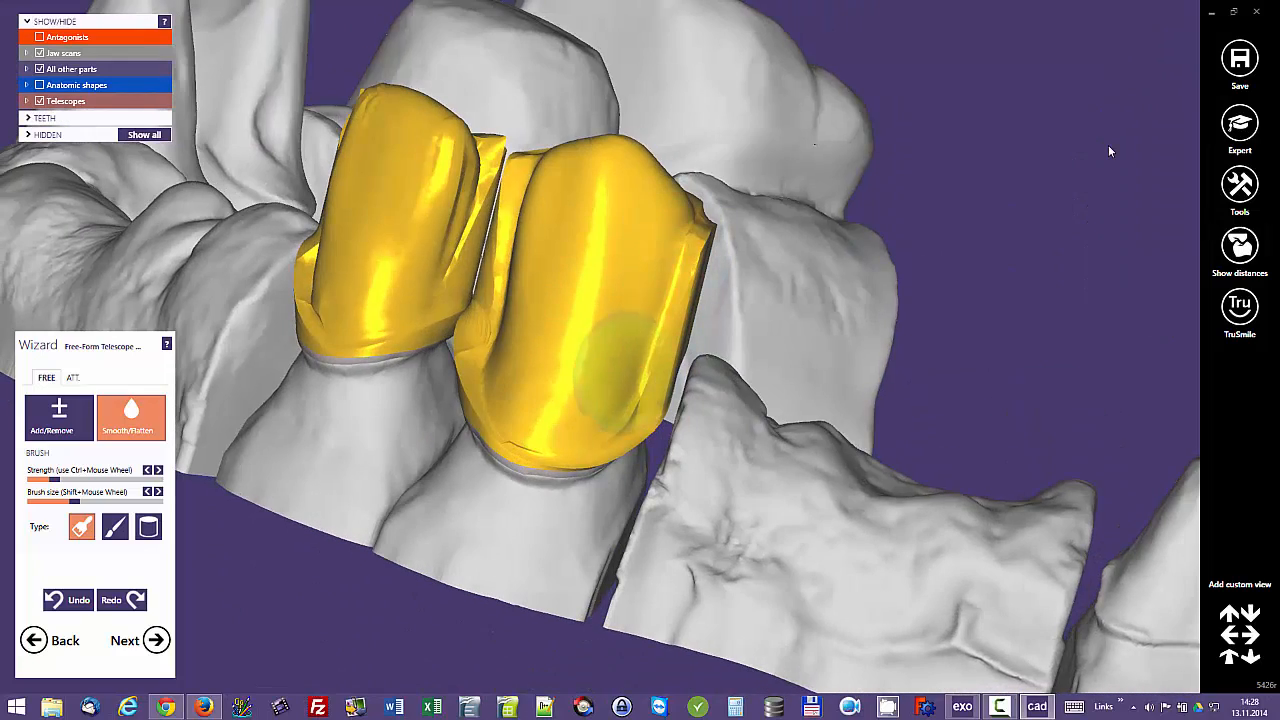
mouse_move(622, 345)
right_down()
mouse_move(592, 252)
mouse_move(500, 350)
right_up()
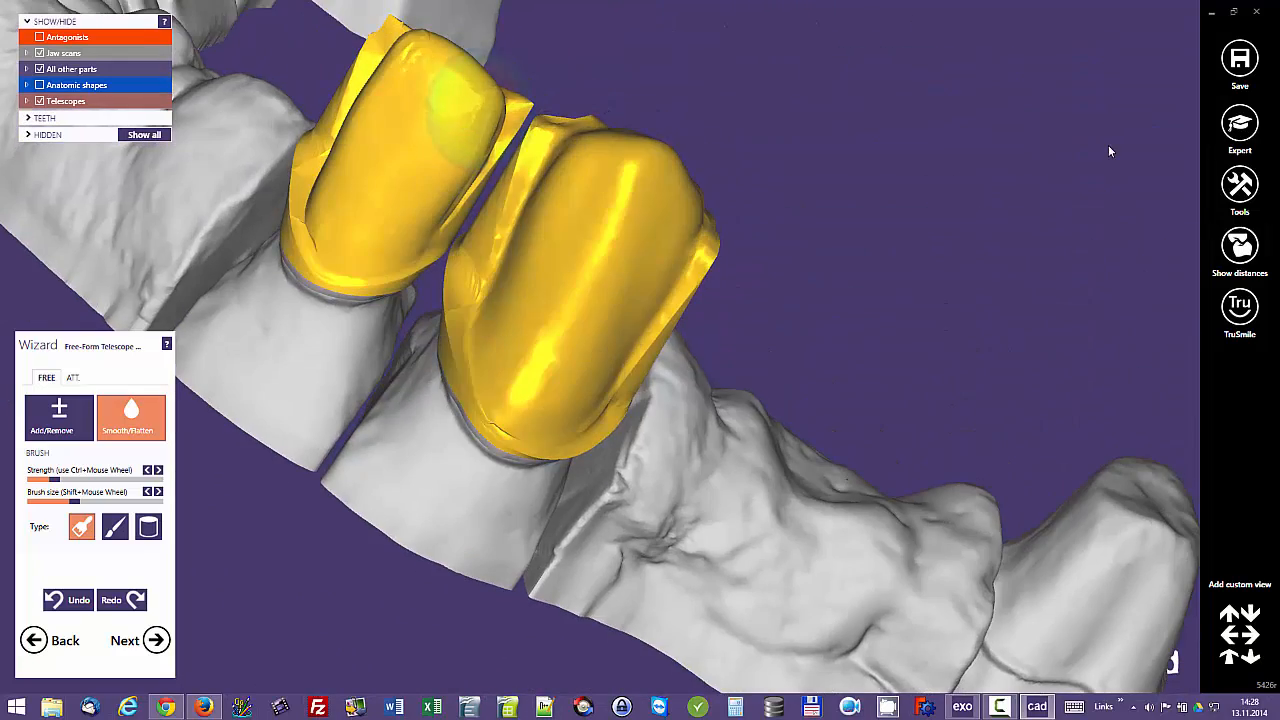
Step: Smooth the labial surface and mesial edge of the tooth 12 telescope with the Smooth/Flatten brush
drag(457, 115, 422, 205)
right_drag(422, 205, 460, 210)
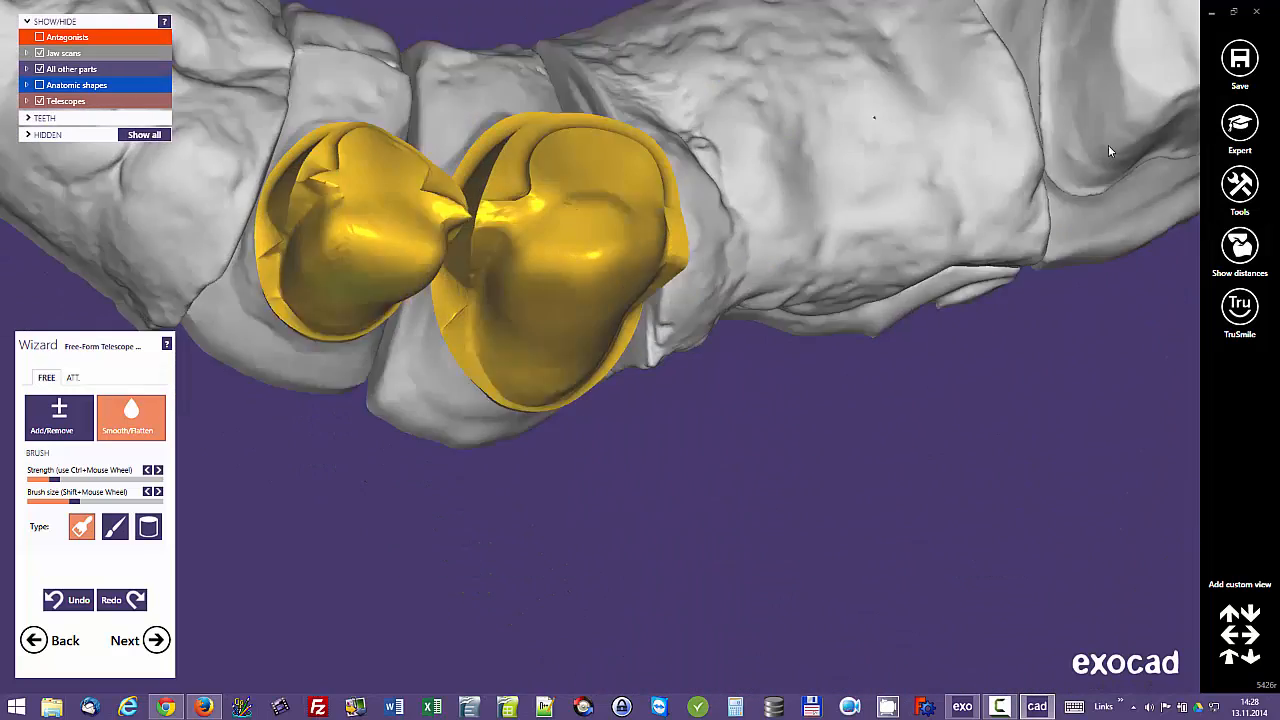
right_drag(362, 265, 326, 286)
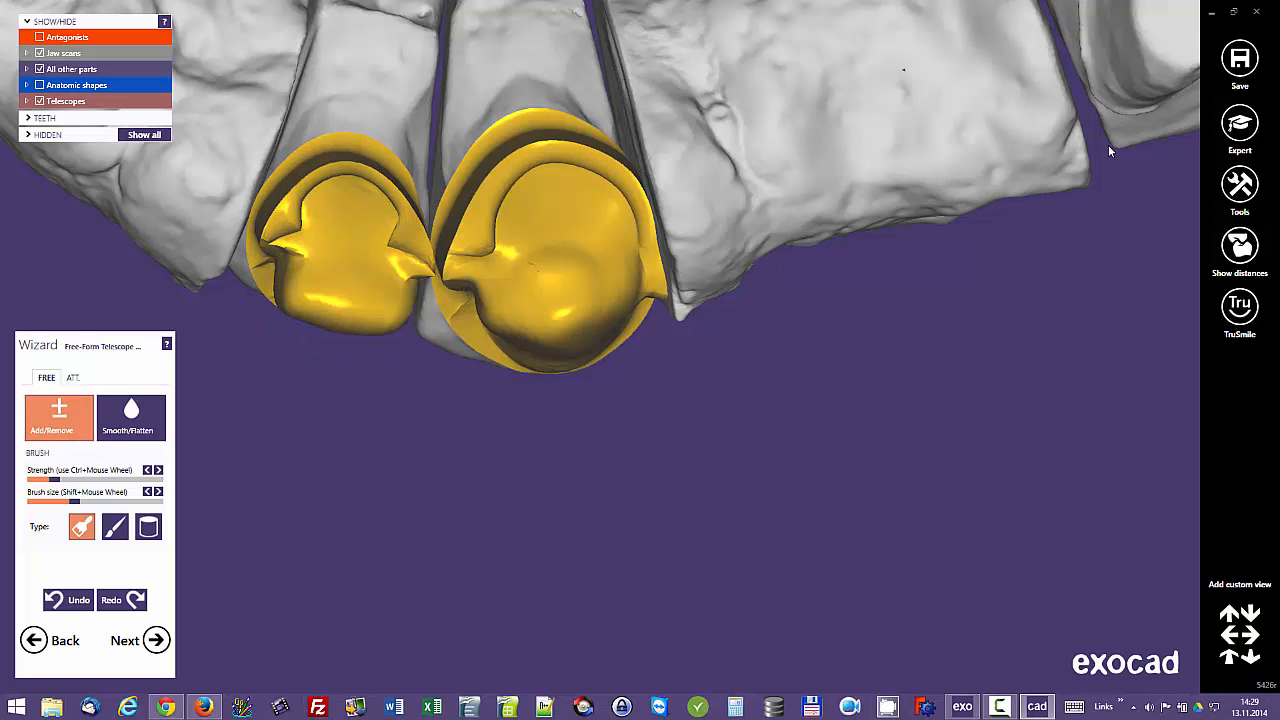
Step: Reshape the palatal surfaces of the tooth 13 and tooth 12 telescopes with the Add/Remove brush at a reduced brush size
right_drag(575, 203, 608, 330)
scroll(610, 335, up, 3)
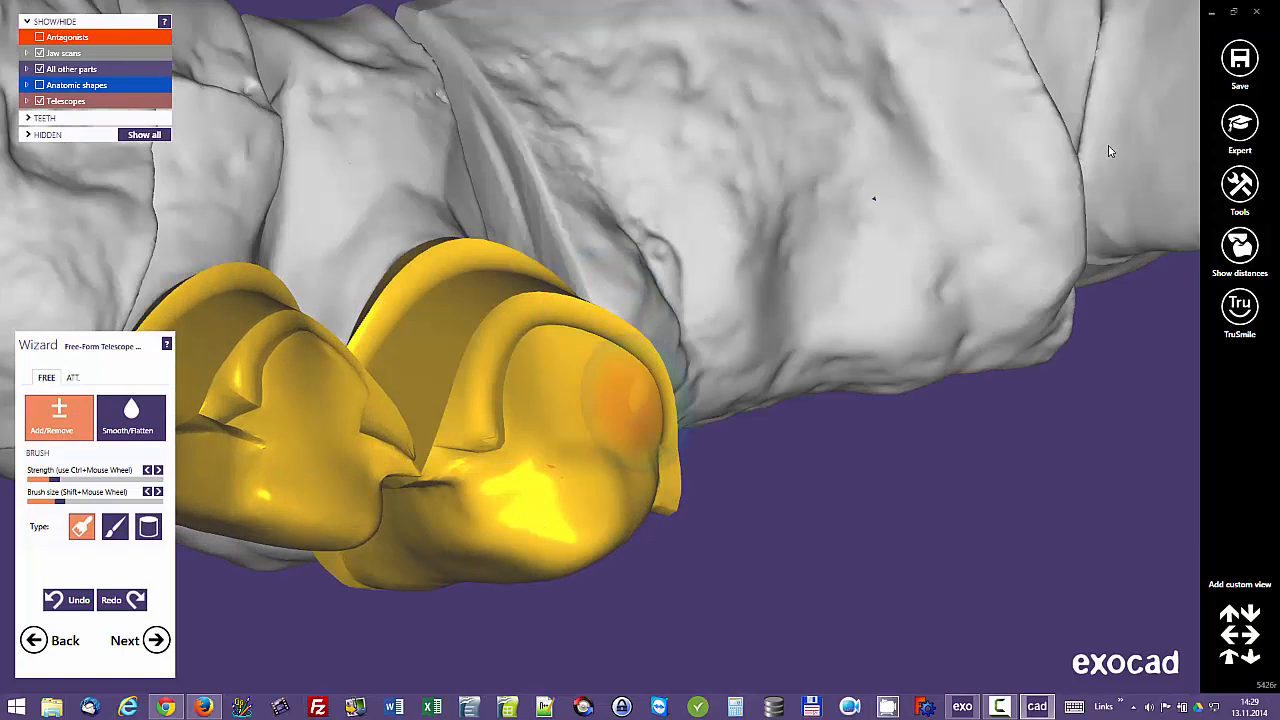
mouse_move(607, 383)
shift+mouse_down()
mouse_move(555, 380)
mouse_move(608, 386)
mouse_move(616, 418)
shift+mouse_up()
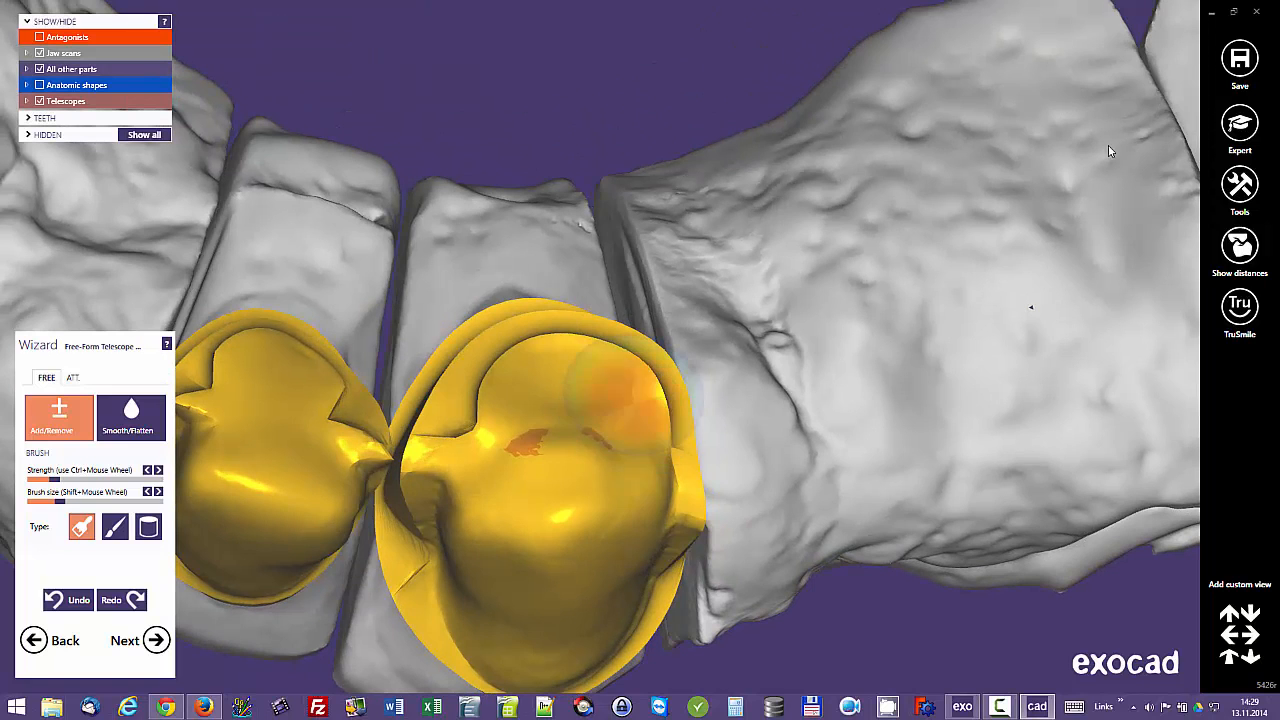
mouse_move(640, 400)
shift+mouse_down()
mouse_move(600, 380)
mouse_move(450, 430)
shift+mouse_up()
mouse_move(385, 455)
right_down()
mouse_move(315, 448)
mouse_move(345, 436)
right_up()
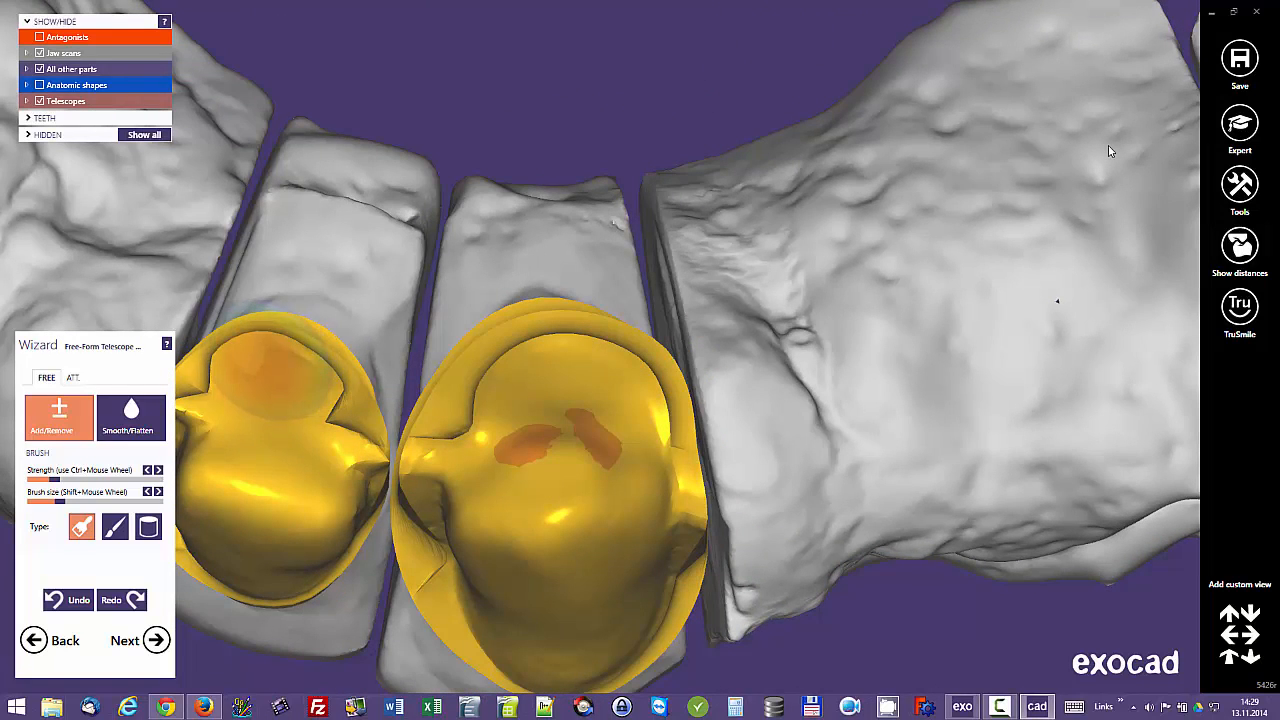
shift+drag(260, 385, 355, 445)
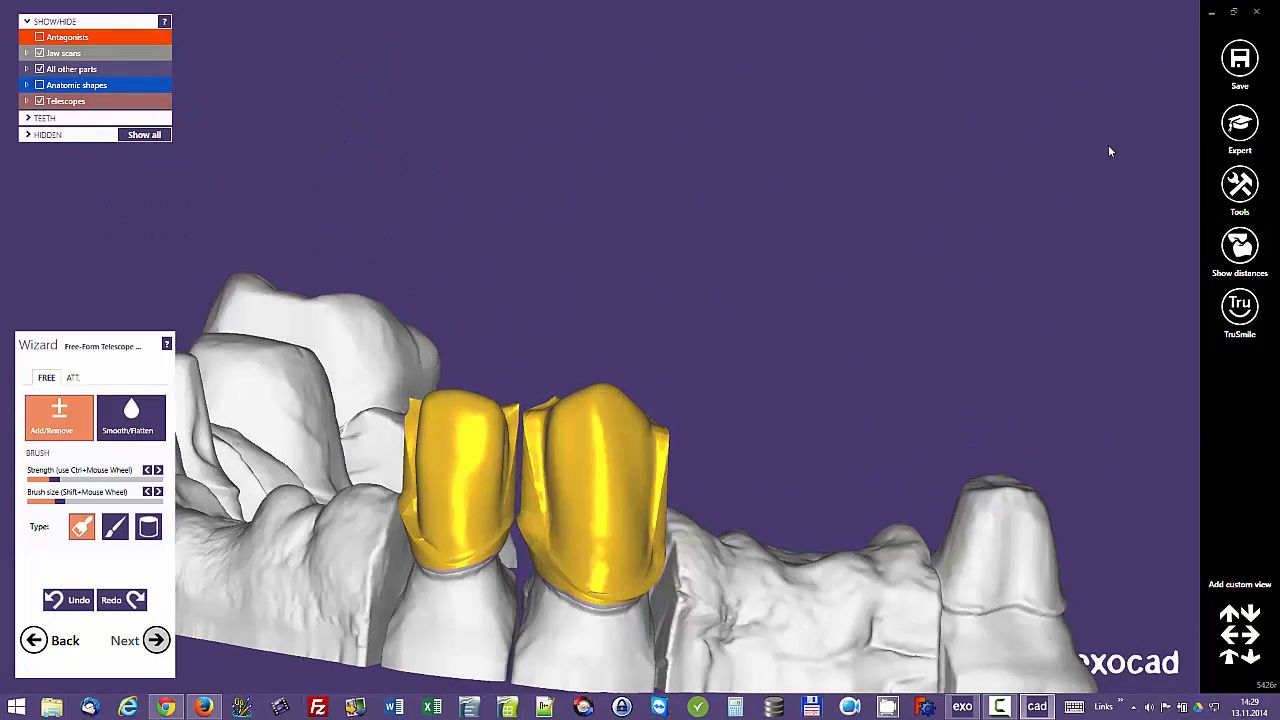
Step: Proceed to connector design and define the connector between teeth 12 and 13 by height and width, 5 mm by 2 mm
click(156, 640)
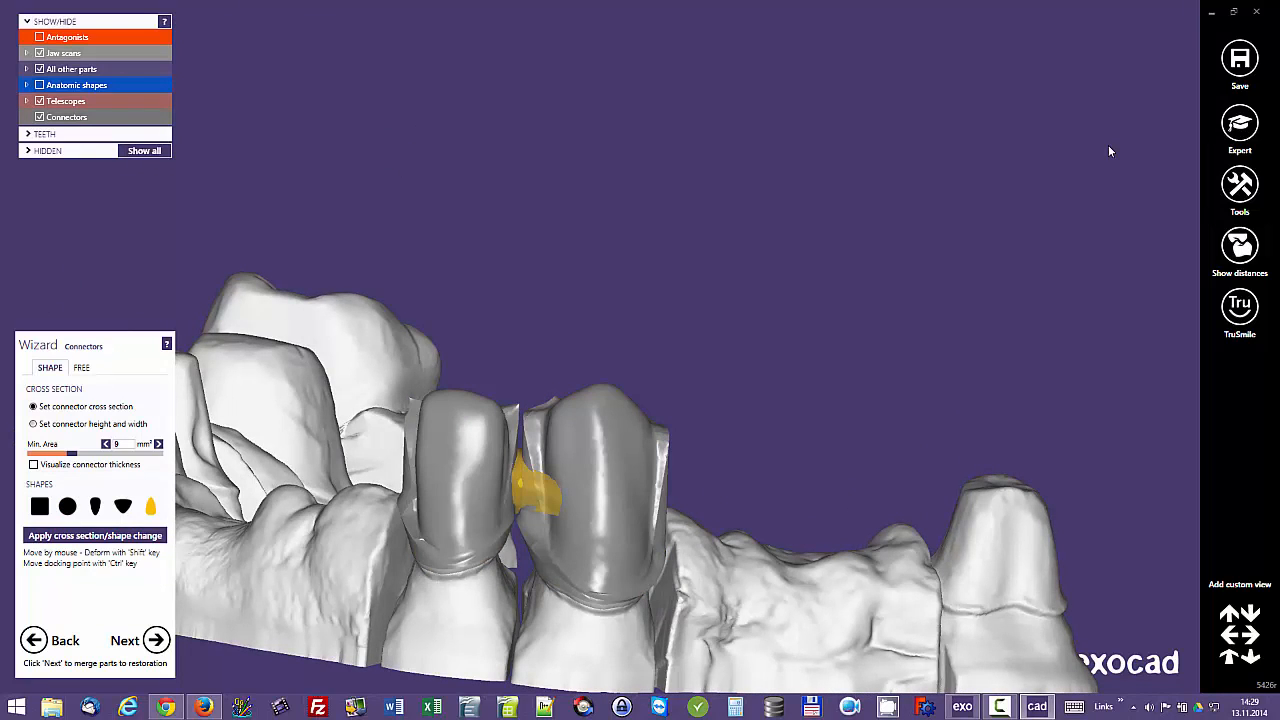
click(92, 424)
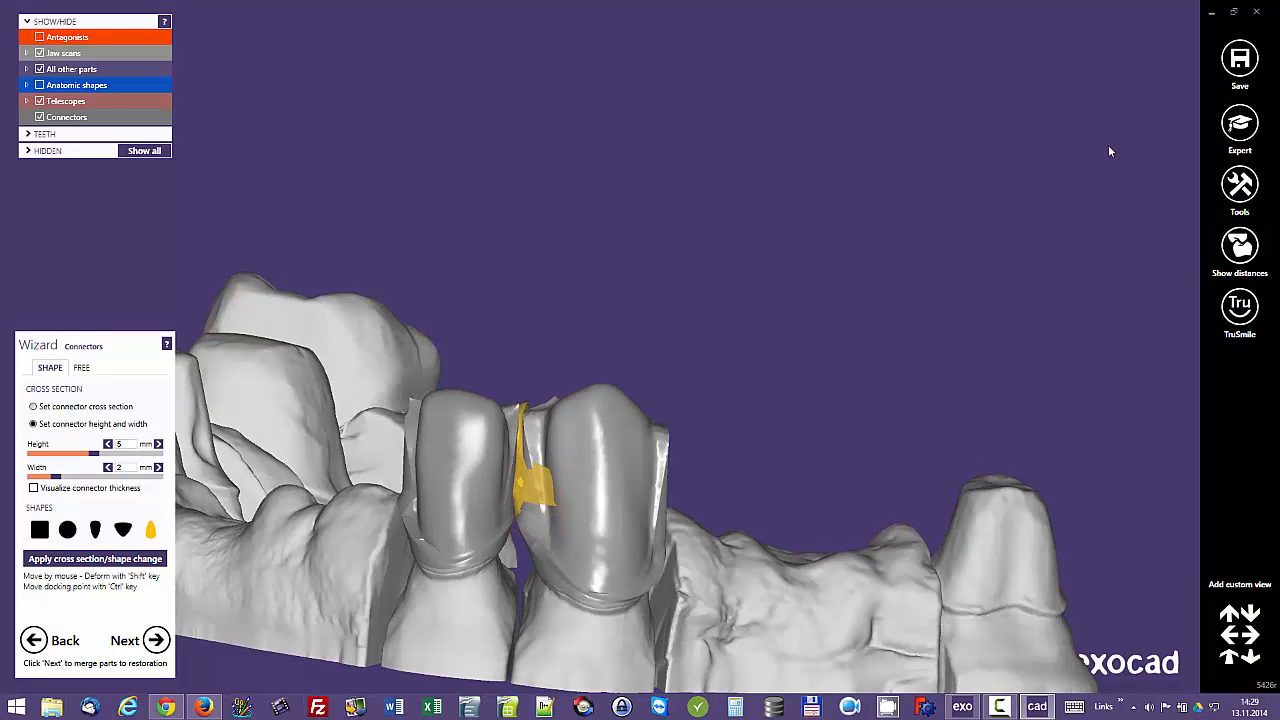
right_drag(1110, 151, 1110, 151)
scroll(1110, 151, up, 5)
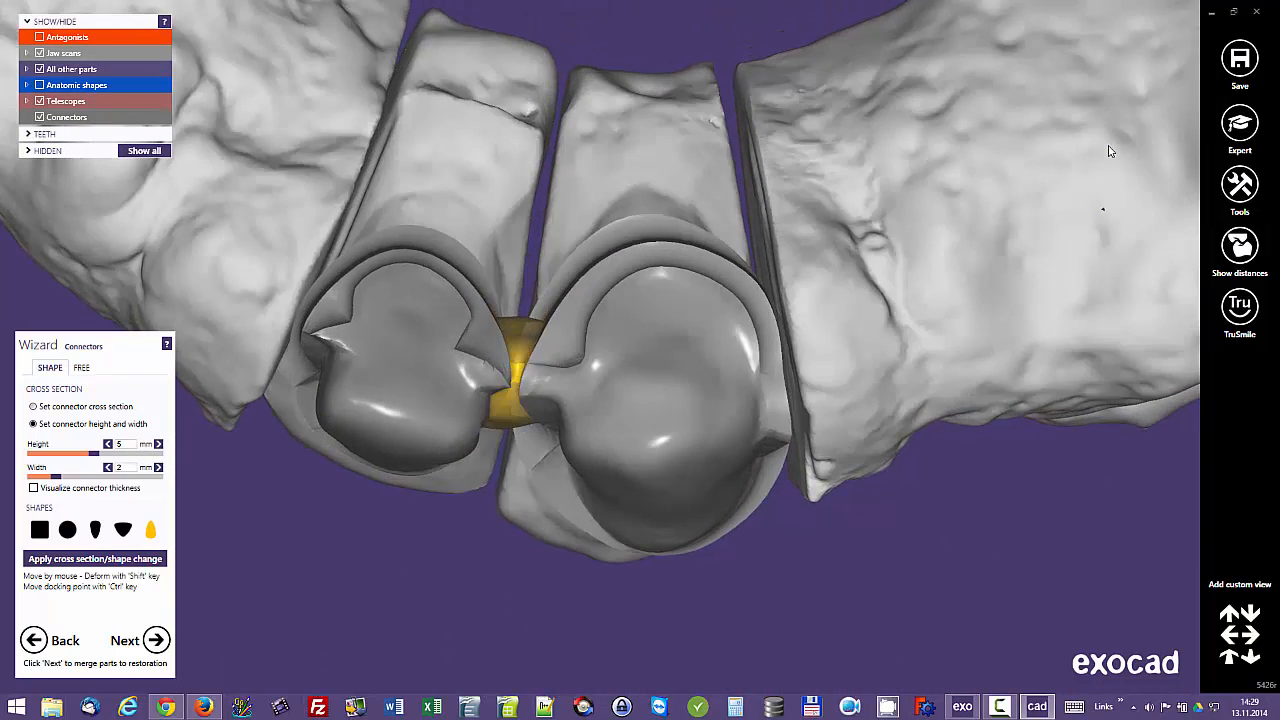
right_drag(1110, 151, 1110, 151)
Step: Switch the connector to free-form editing and raise its labial incisal control points on both telescopes
click(81, 368)
scroll(1110, 151, up, 2)
drag(494, 469, 480, 447)
drag(557, 506, 587, 451)
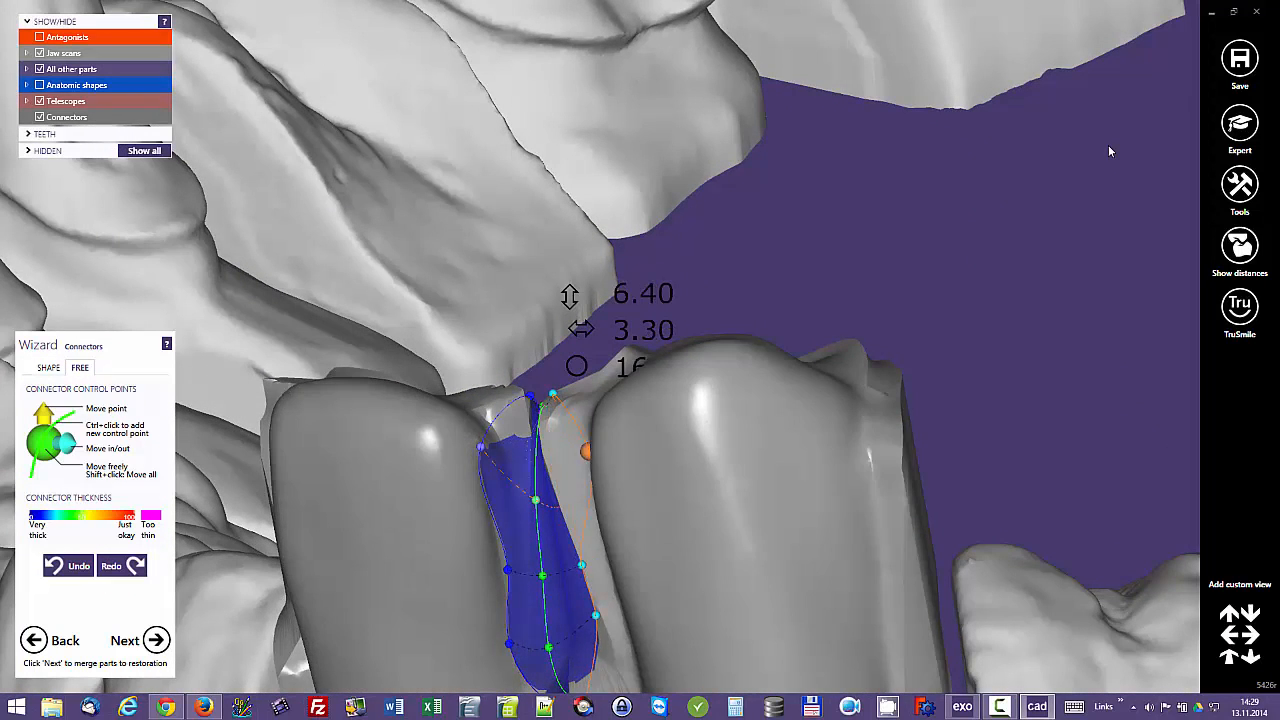
Step: Reposition the connector's labial control point on the tooth 12 side to adjust its outline
right_drag(1110, 151, 1110, 151)
scroll(1110, 151, down, 2)
scroll(1110, 151, up, 2)
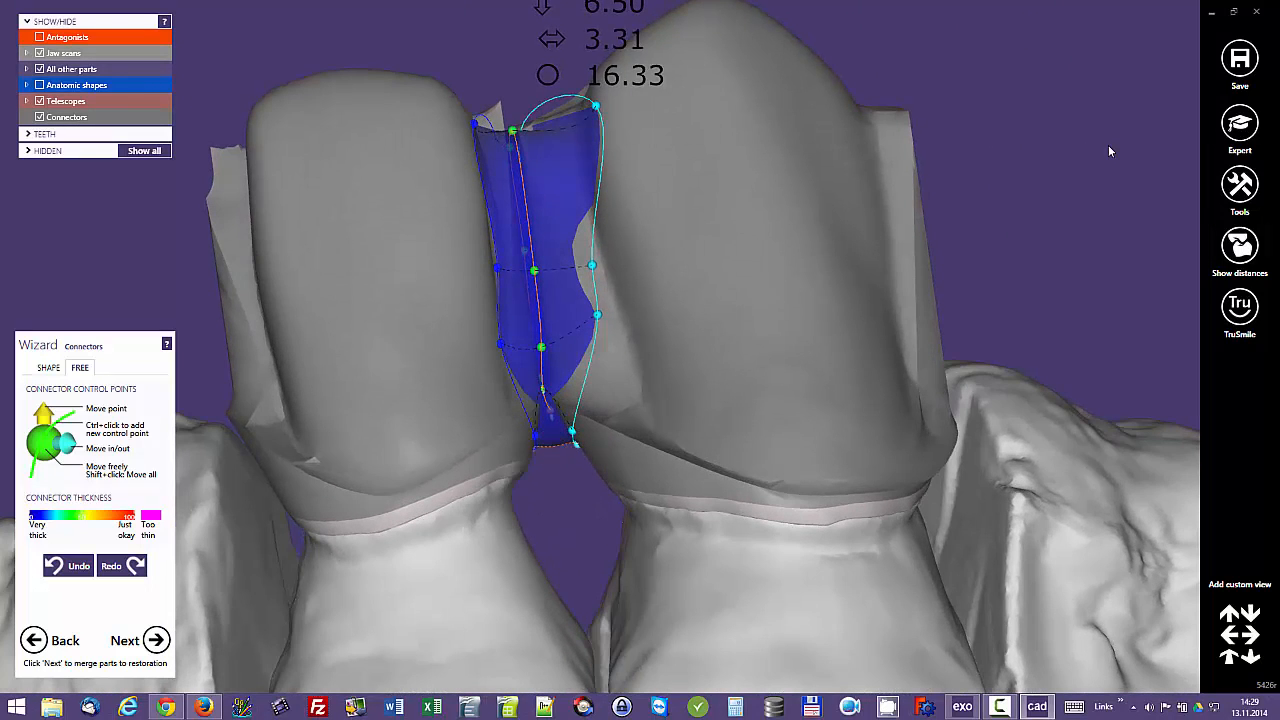
right_drag(1110, 151, 1110, 151)
scroll(1110, 151, down, 2)
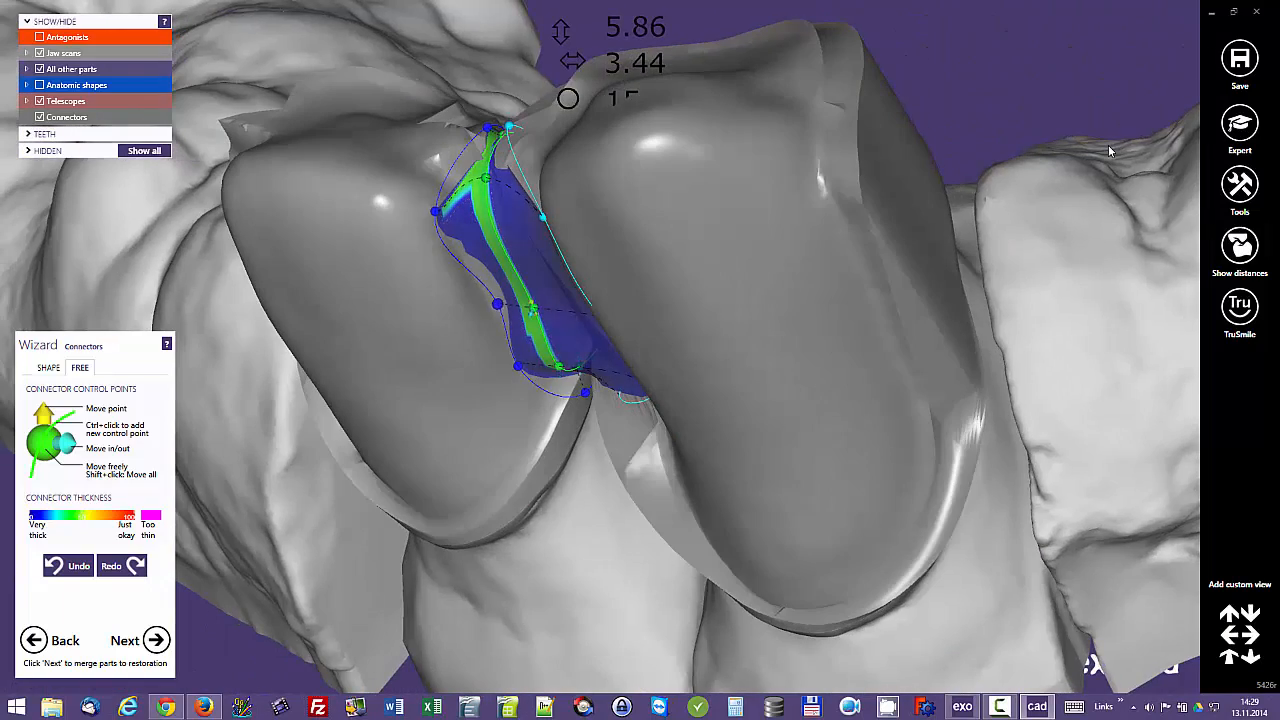
mouse_move(496, 312)
mouse_down()
mouse_move(466, 352)
mouse_move(525, 386)
mouse_up()
right_drag(1110, 151, 1110, 151)
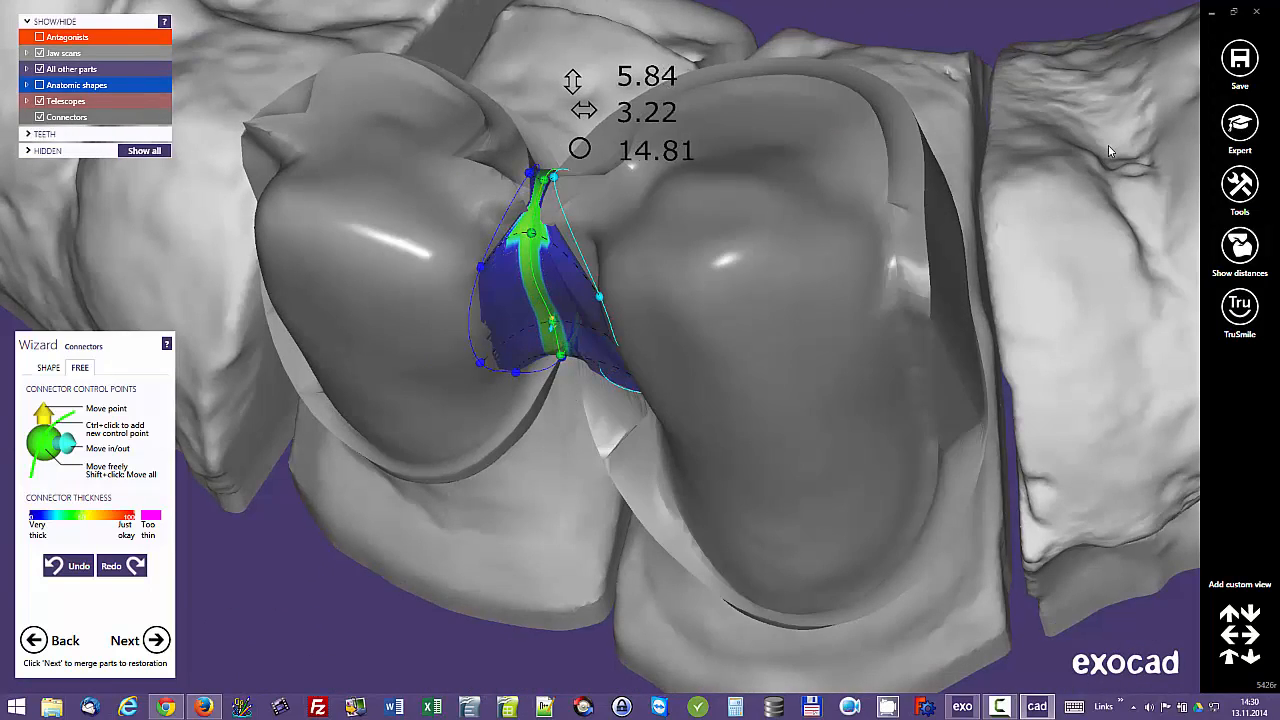
Step: Move the connector's incisal control points outward onto the tooth 12 and tooth 13 telescopes
right_drag(1110, 151, 1110, 151)
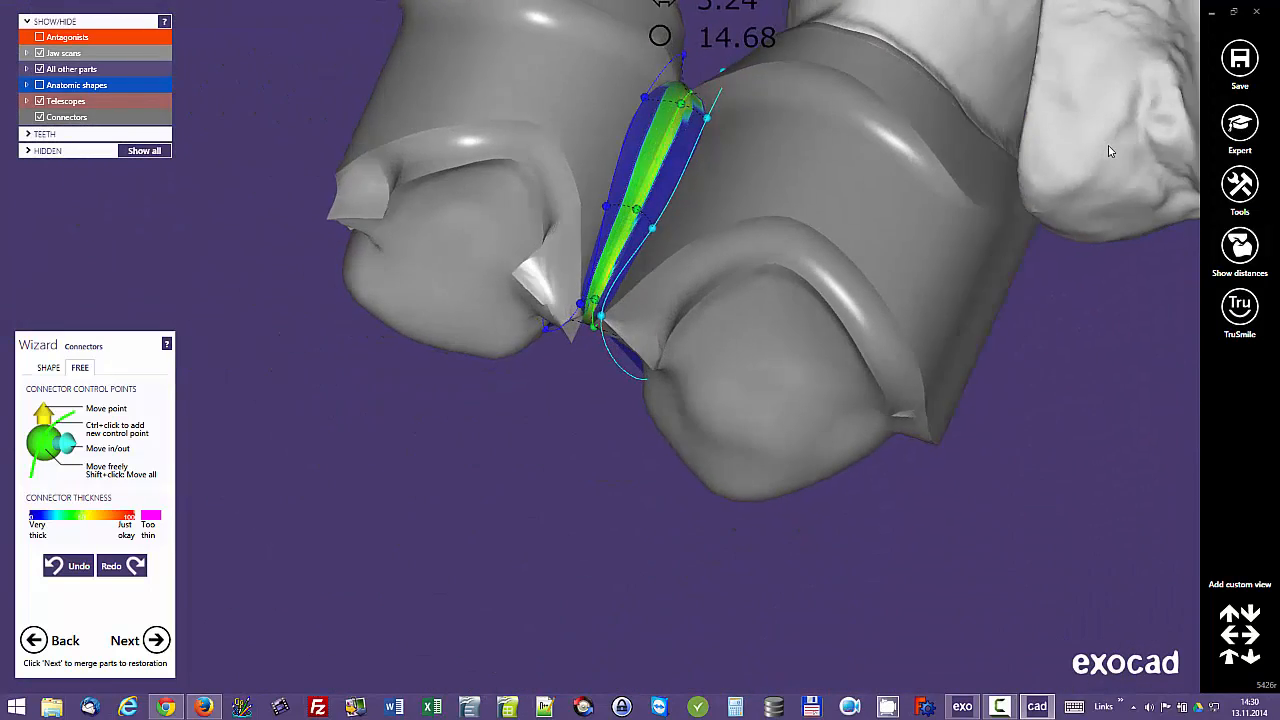
scroll(1110, 151, up, 4)
drag(580, 314, 541, 316)
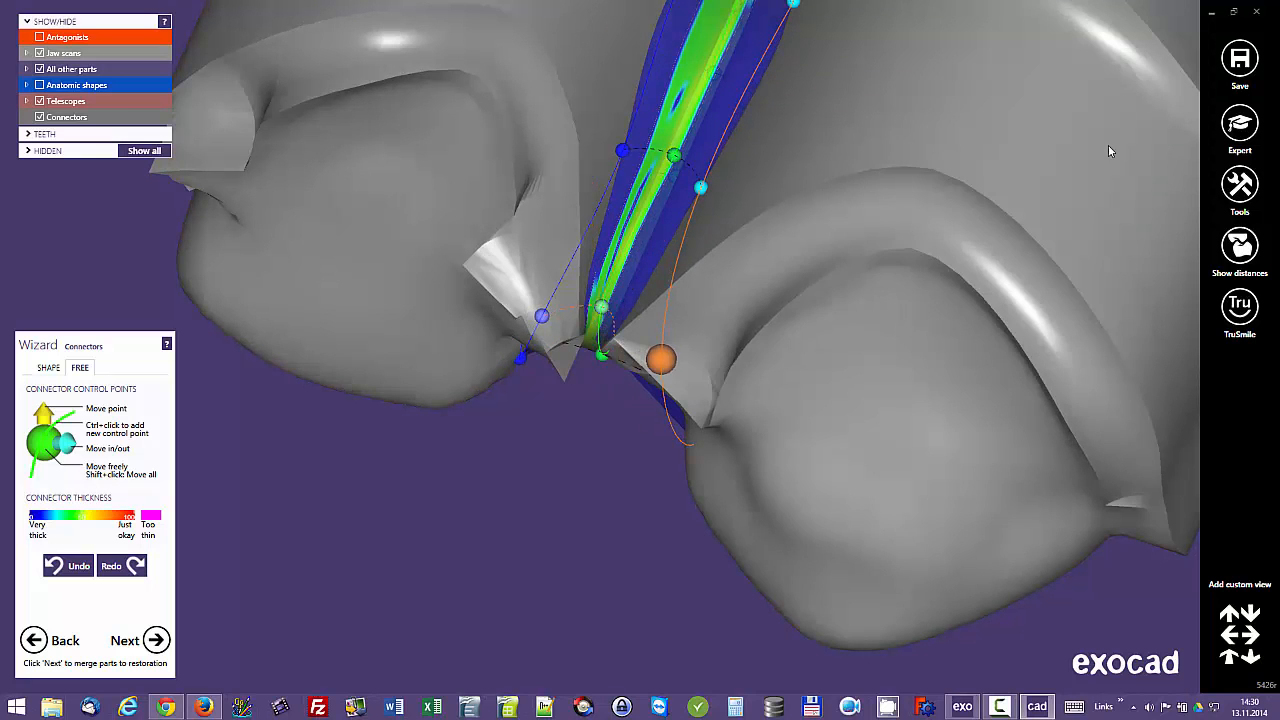
drag(661, 359, 661, 359)
drag(585, 386, 575, 397)
Step: Shift the connector's incisal control points toward the palatal side to even out its occlusal surface
right_drag(1110, 151, 1110, 151)
drag(589, 341, 589, 341)
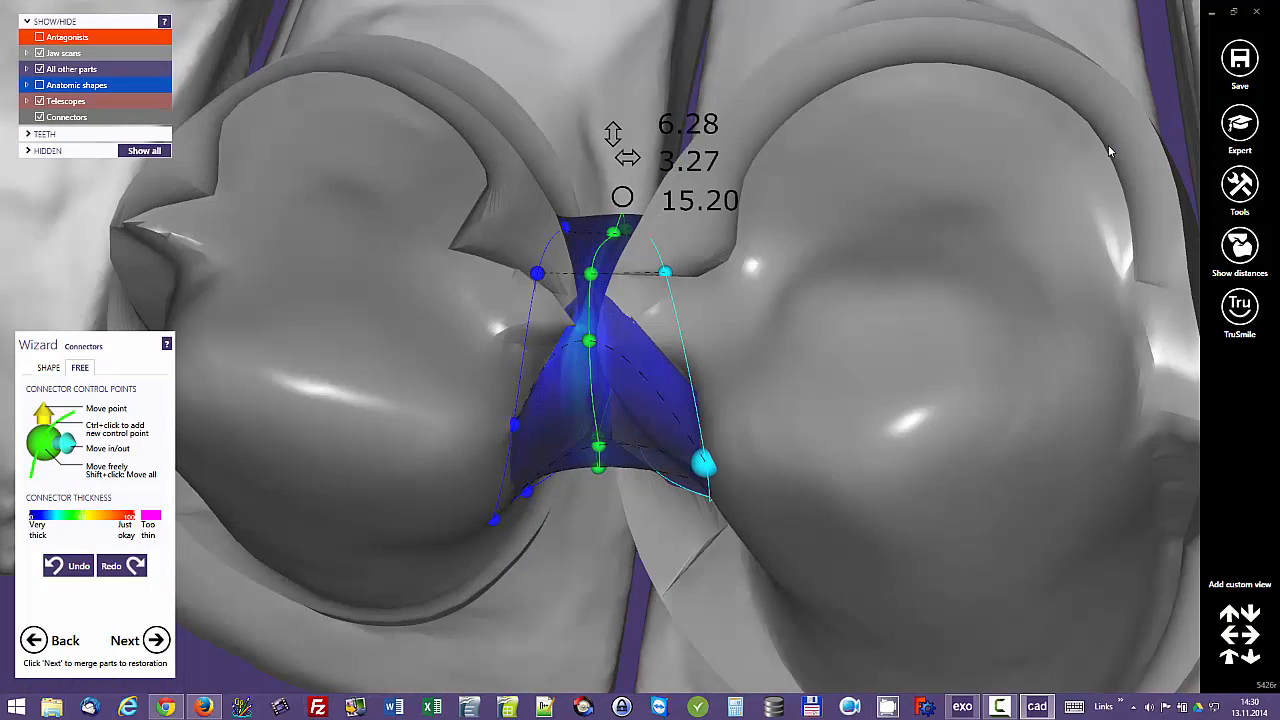
drag(706, 429, 706, 387)
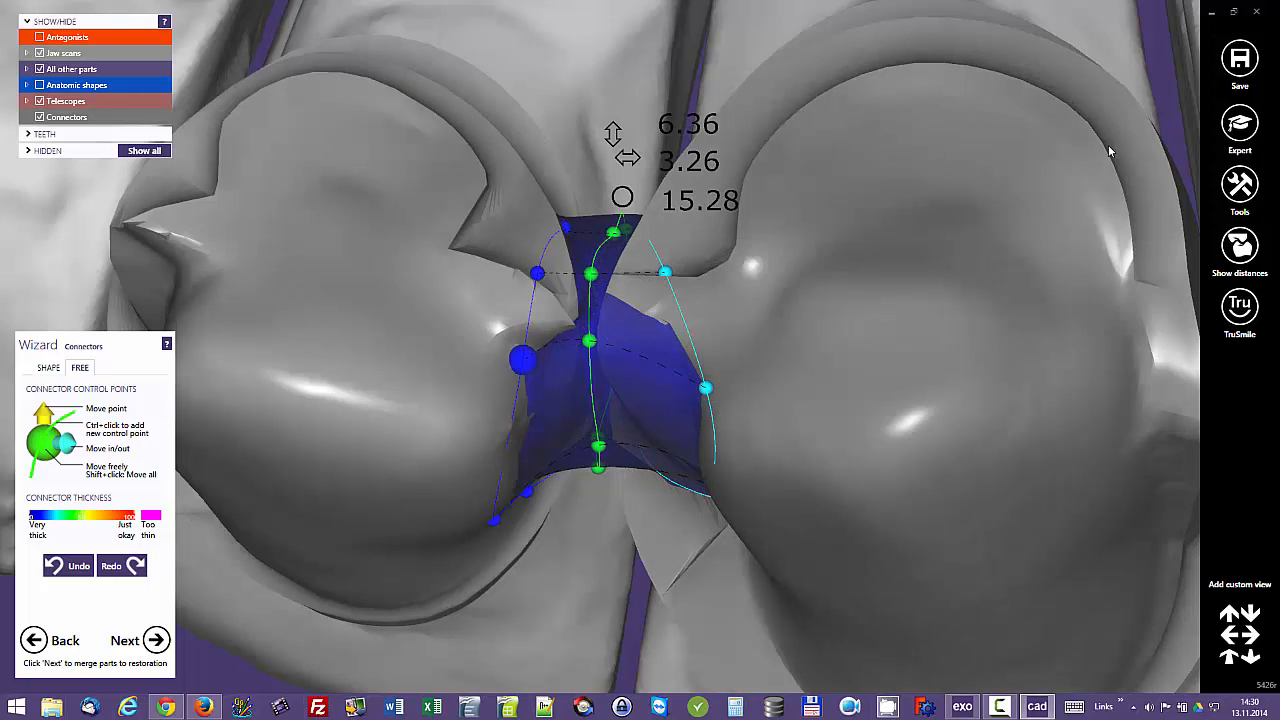
Step: Move the connector's palatal cervical control points outward and down toward the margins of both telescopes
right_drag(1110, 151, 1109, 151)
right_drag(1109, 151, 1109, 151)
scroll(1109, 151, down, 4)
scroll(1109, 151, up, 3)
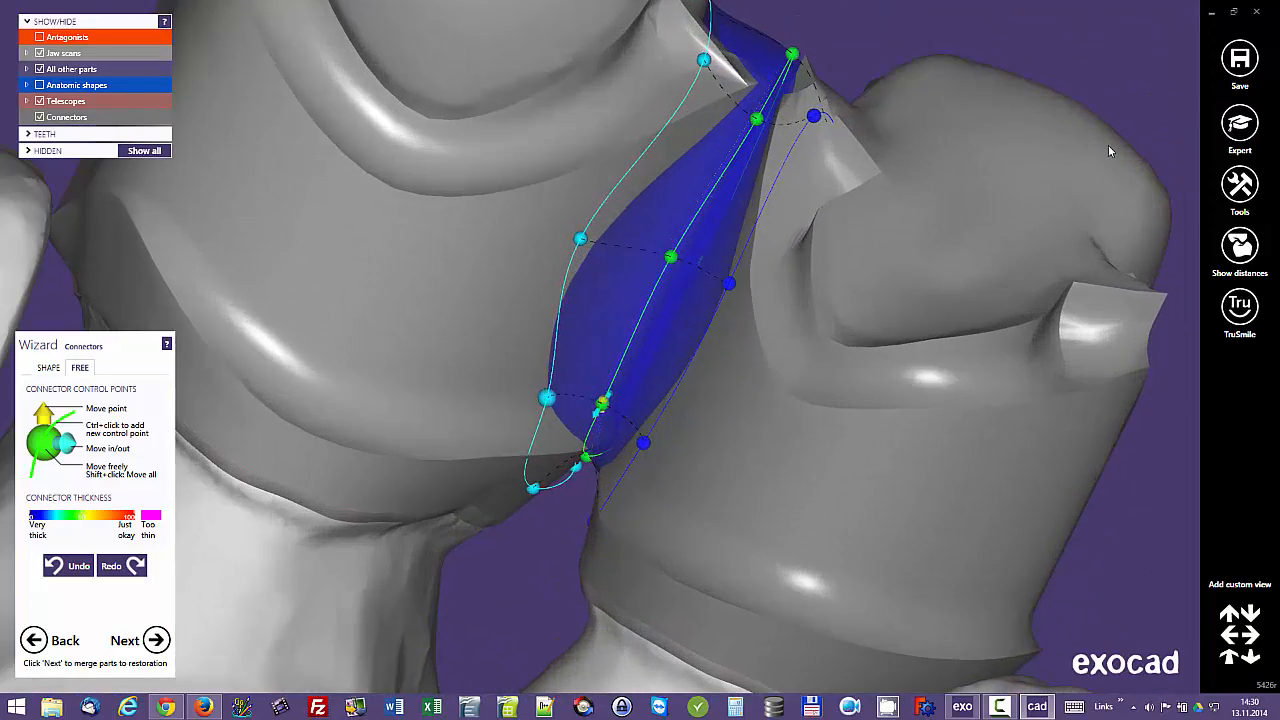
drag(504, 451, 503, 452)
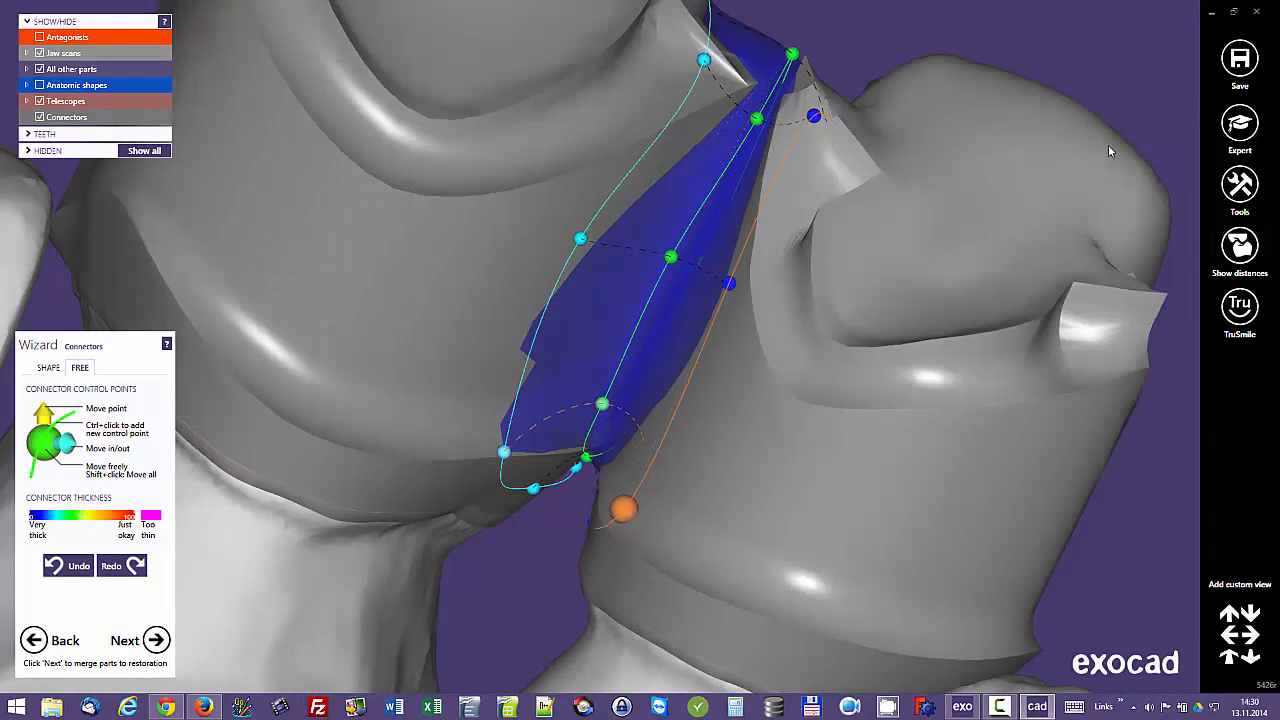
drag(623, 508, 609, 514)
scroll(1109, 151, down, 5)
right_drag(1109, 151, 1109, 151)
scroll(1109, 151, up, 5)
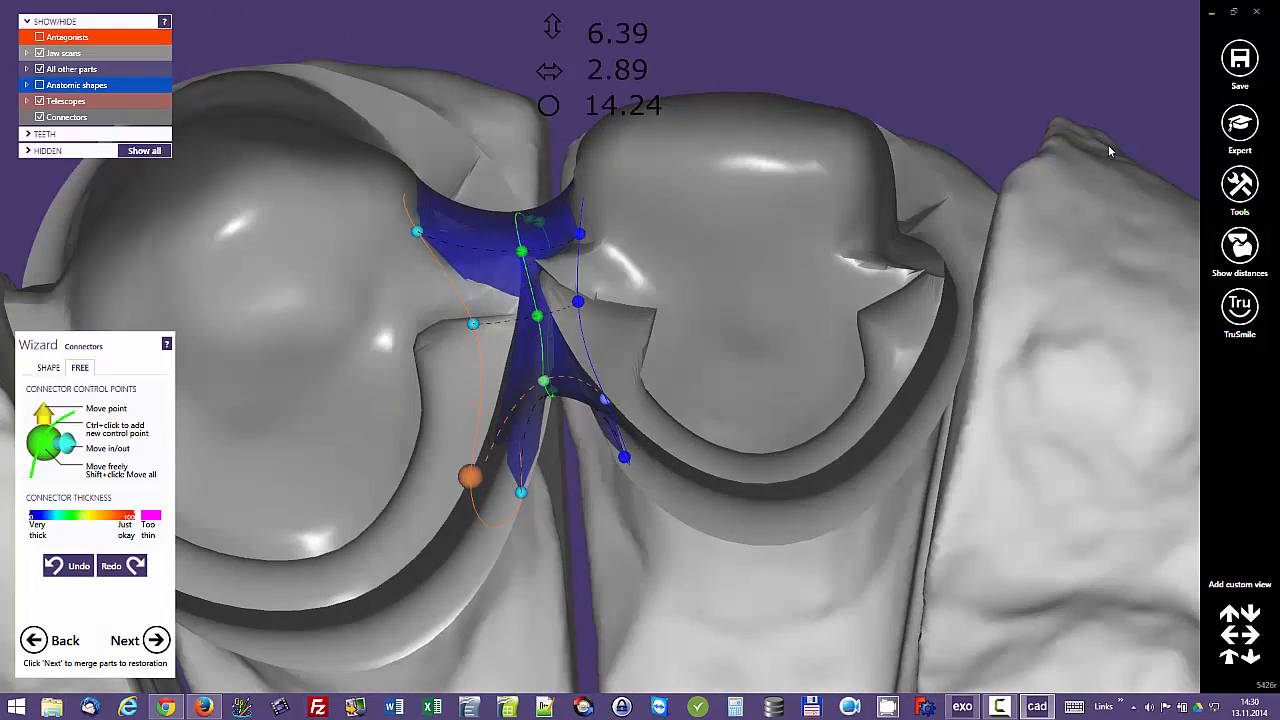
Step: Move the connector's palatal cervical control point outward on the tooth 13 side and nudge its central palatal point
drag(470, 476, 471, 477)
drag(543, 381, 545, 383)
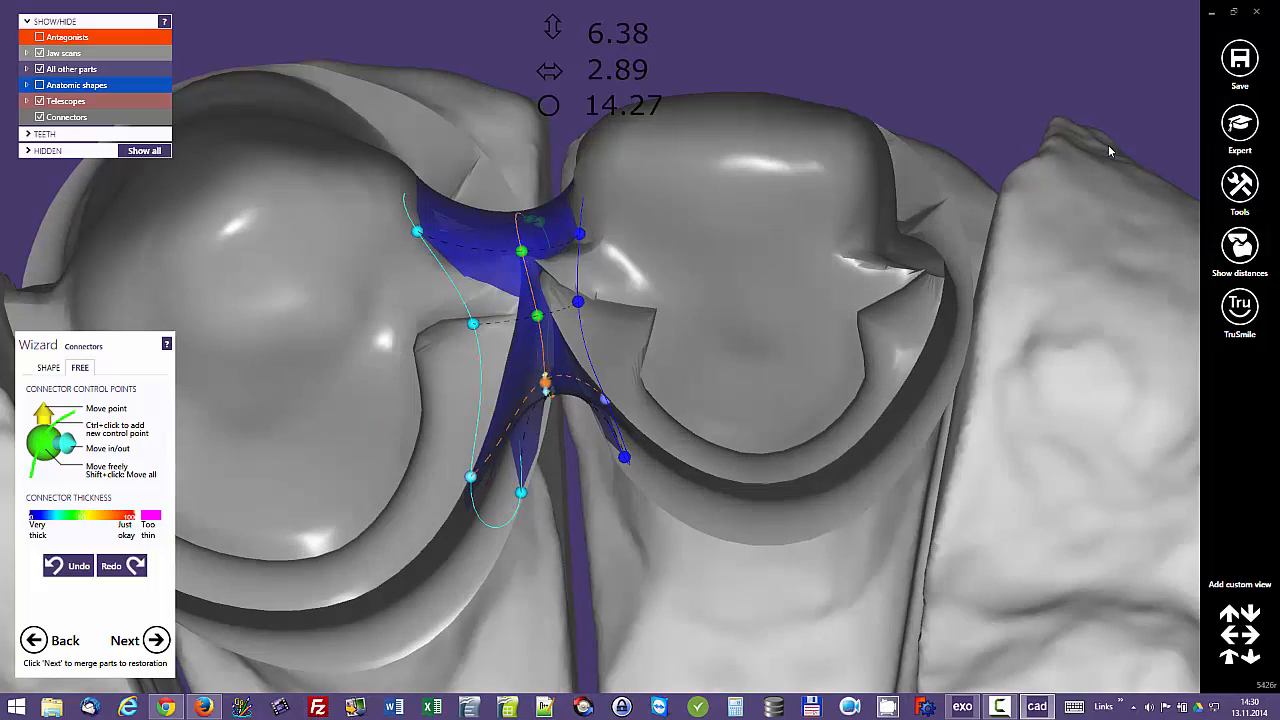
scroll(1109, 151, down, 5)
right_drag(1109, 151, 1109, 151)
Step: Merge the telescopes and connector, deleting the previously saved bridge STL, and continue to free-forming the merged restoration
click(156, 640)
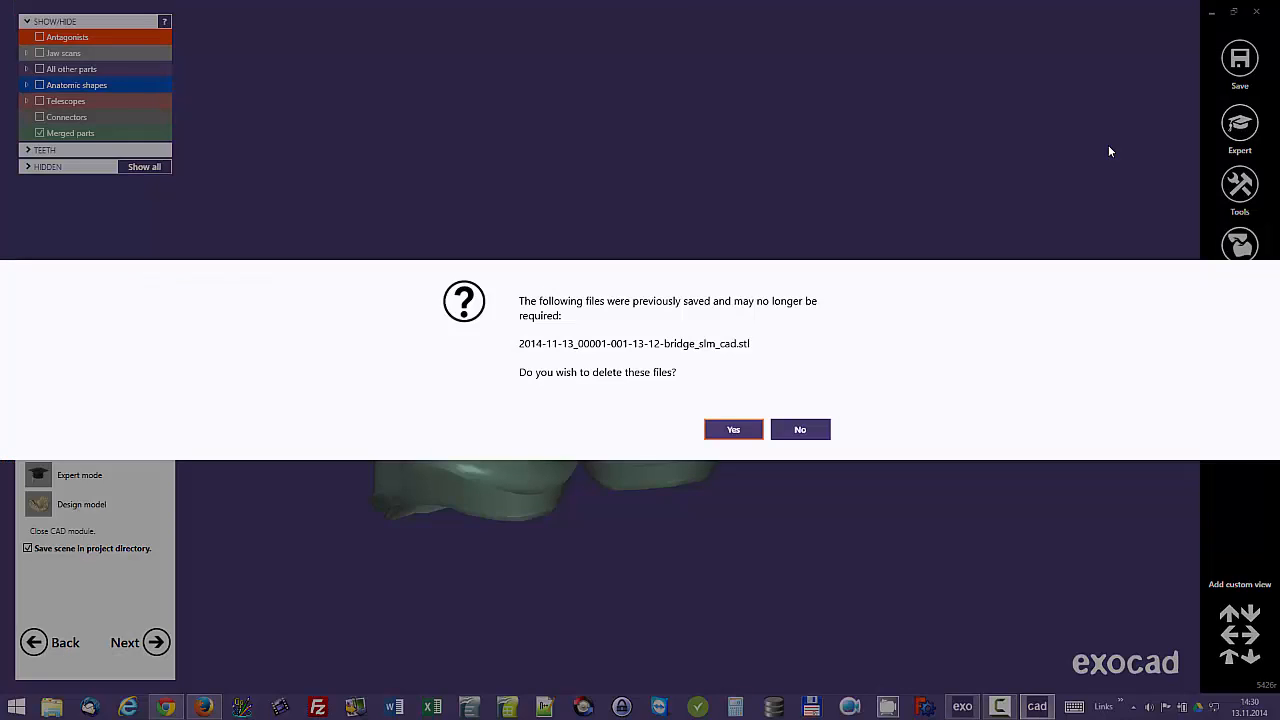
click(733, 430)
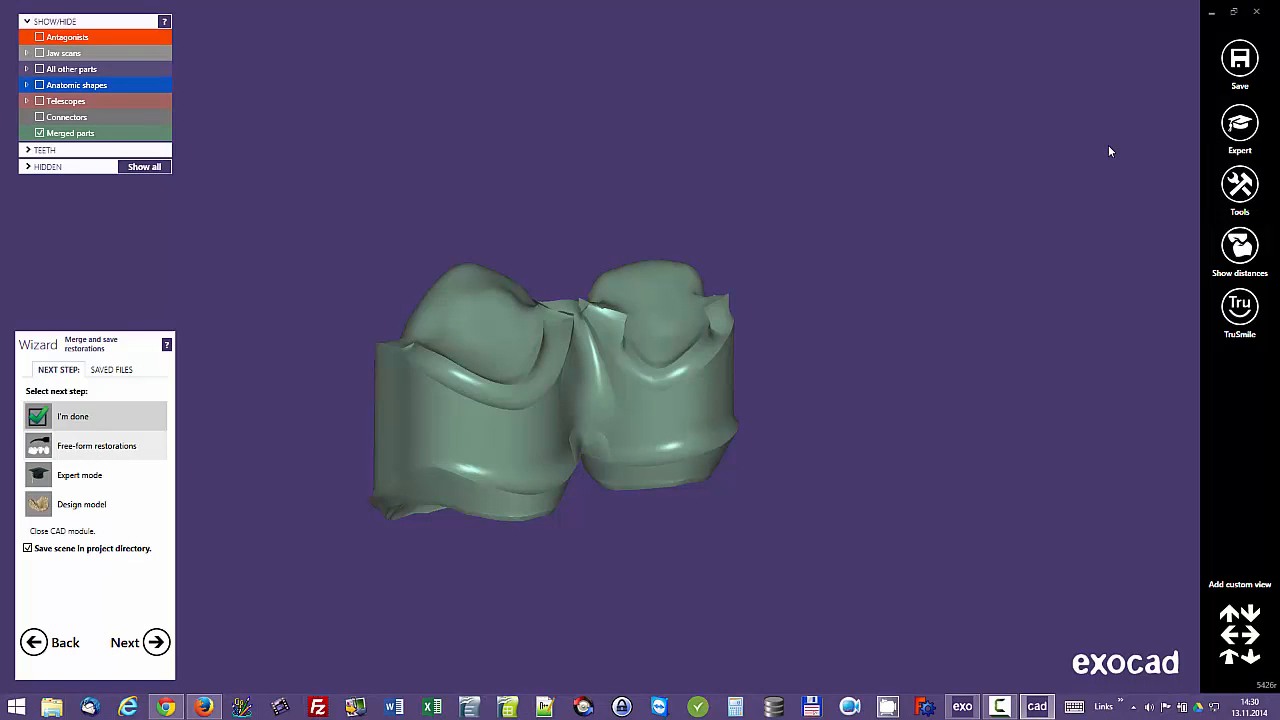
click(97, 446)
click(156, 642)
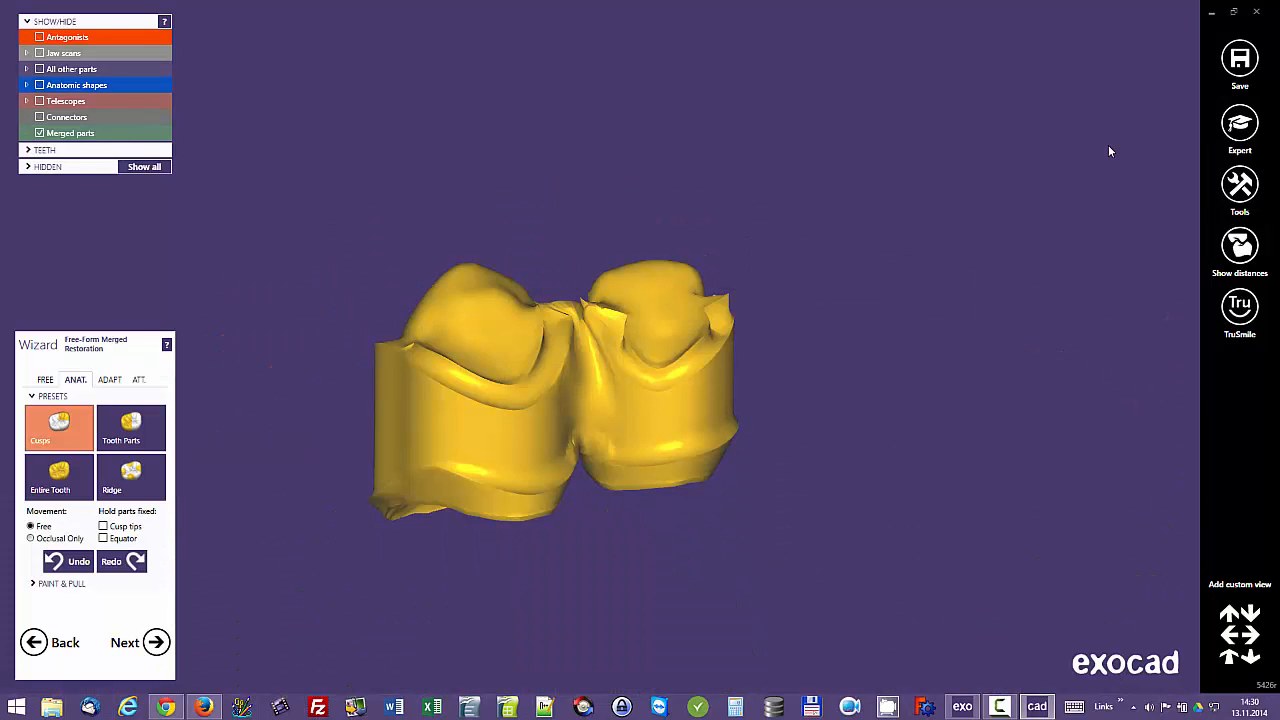
Step: Even out the uneven labial transition between the connector and tooth 13 with the Add/Remove free-forming brush
mouse_move(600, 380)
right_down()
mouse_move(680, 365)
mouse_move(980, 375)
right_up()
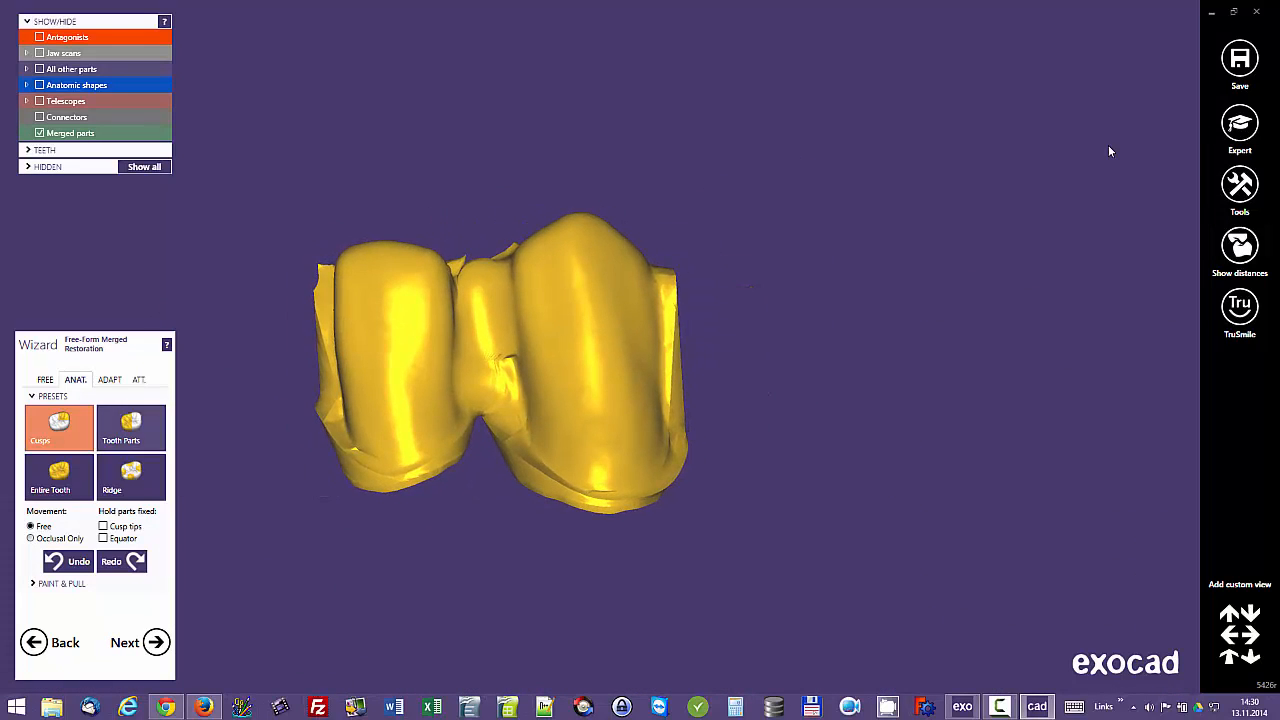
click(45, 379)
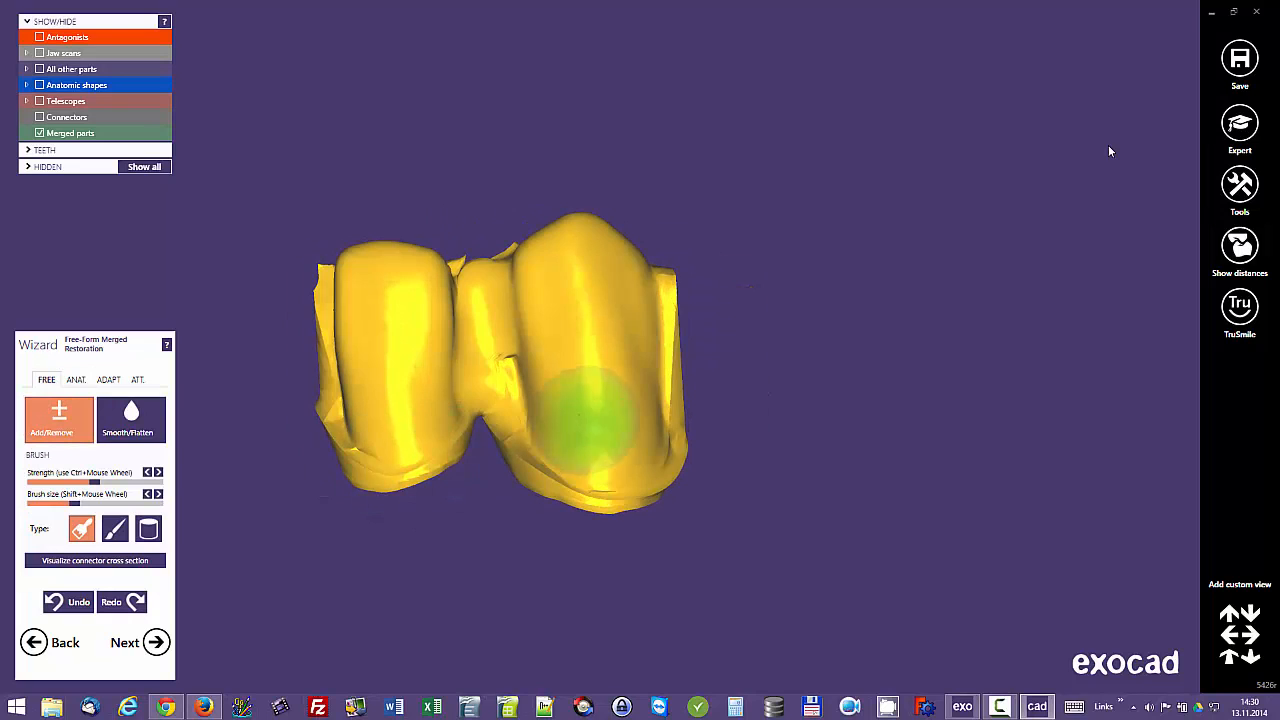
middle_click(583, 417)
right_drag(583, 417, 525, 408)
mouse_move(650, 358)
mouse_down()
mouse_move(655, 386)
mouse_move(600, 391)
mouse_up()
right_drag(600, 391, 655, 386)
mouse_move(640, 383)
mouse_down()
mouse_move(553, 373)
mouse_move(531, 256)
mouse_move(523, 334)
mouse_up()
Step: Smooth the labial surface of tooth 13 and its transition into the connector with Smooth/Flatten
click(131, 418)
right_drag(655, 338, 606, 334)
mouse_move(606, 334)
mouse_down()
mouse_move(690, 382)
mouse_move(651, 329)
mouse_up()
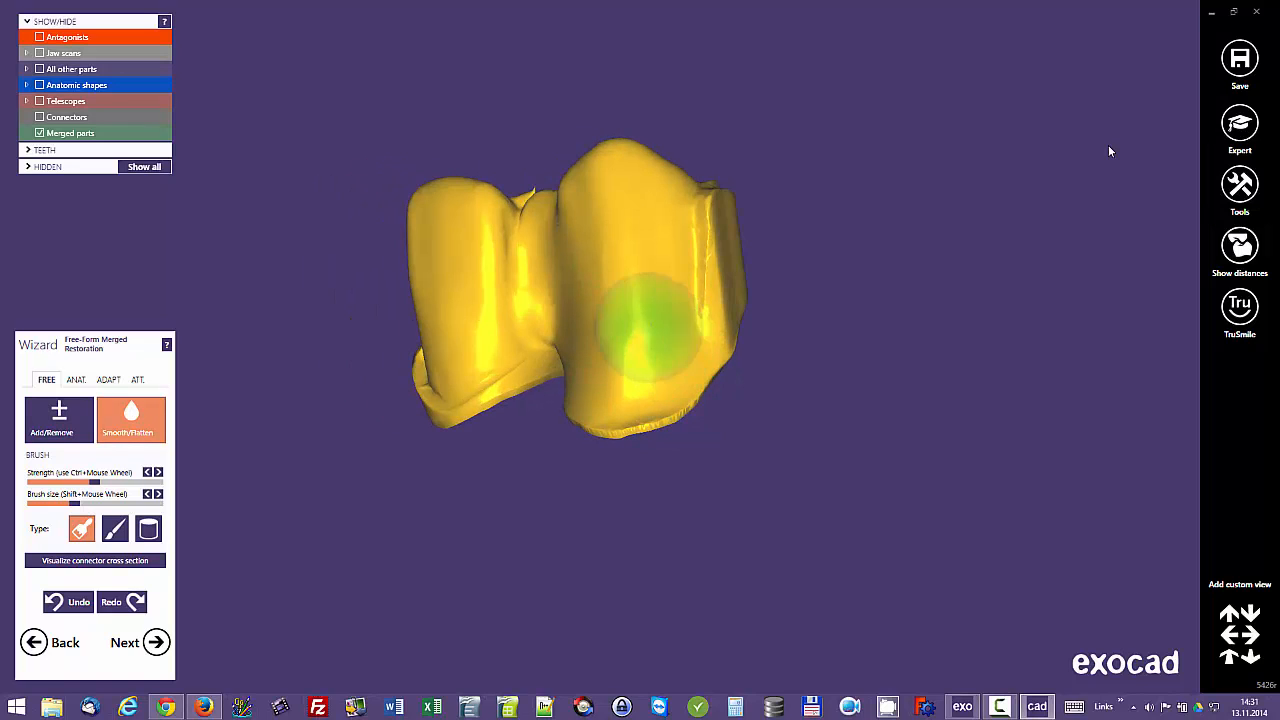
right_click(629, 311)
click(640, 250)
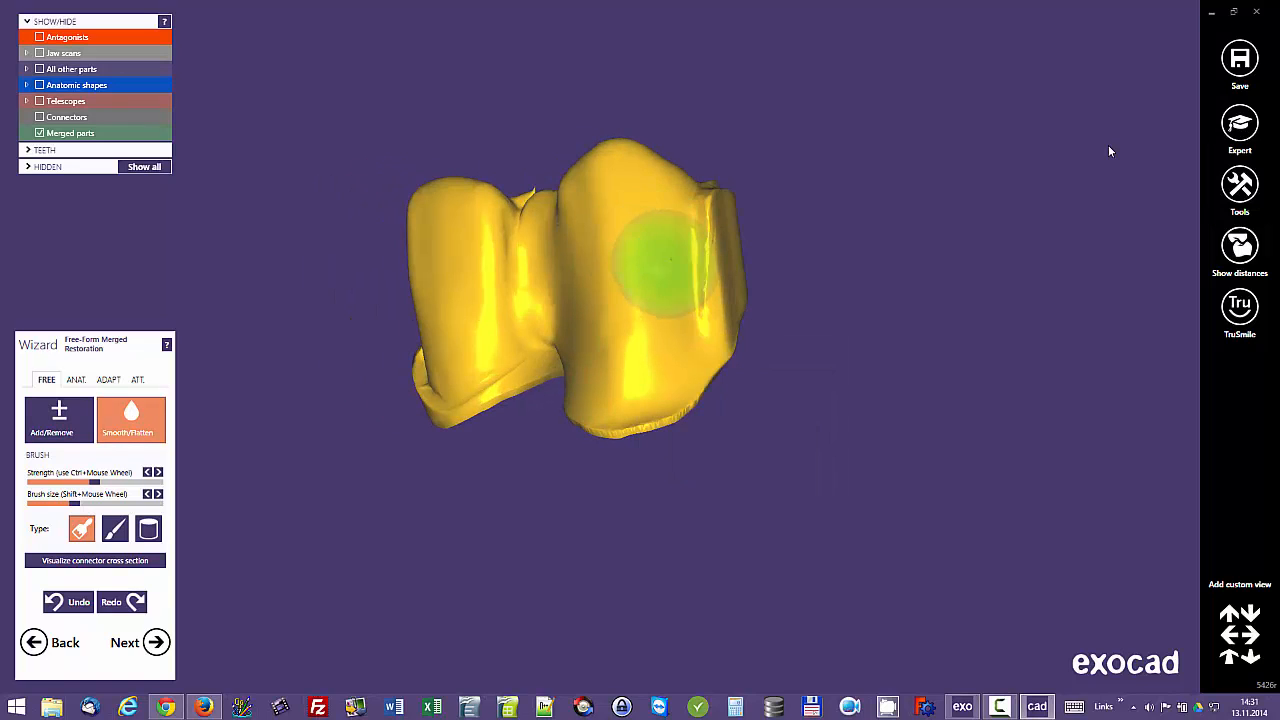
drag(668, 261, 677, 346)
mouse_move(668, 362)
right_down()
mouse_move(577, 363)
mouse_move(560, 350)
right_up()
Step: Smooth the labial and cervical surface of tooth 12 down to its margin
drag(497, 249, 456, 368)
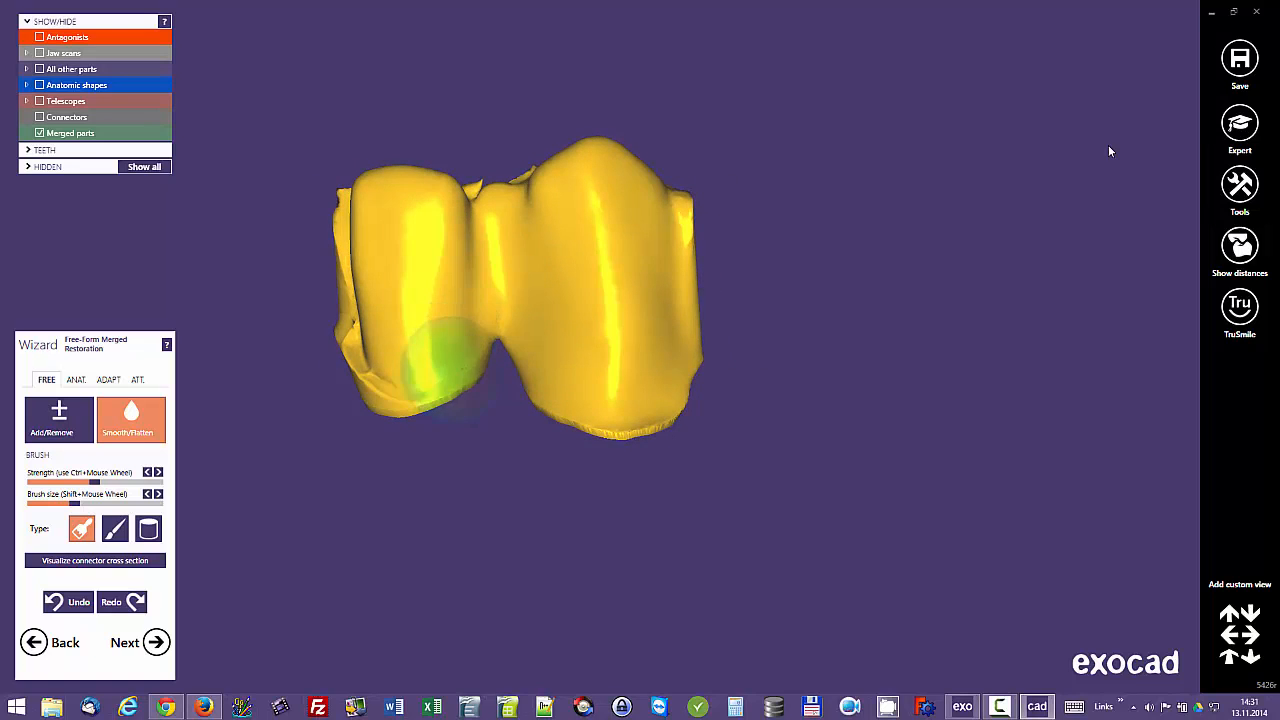
right_drag(450, 365, 425, 362)
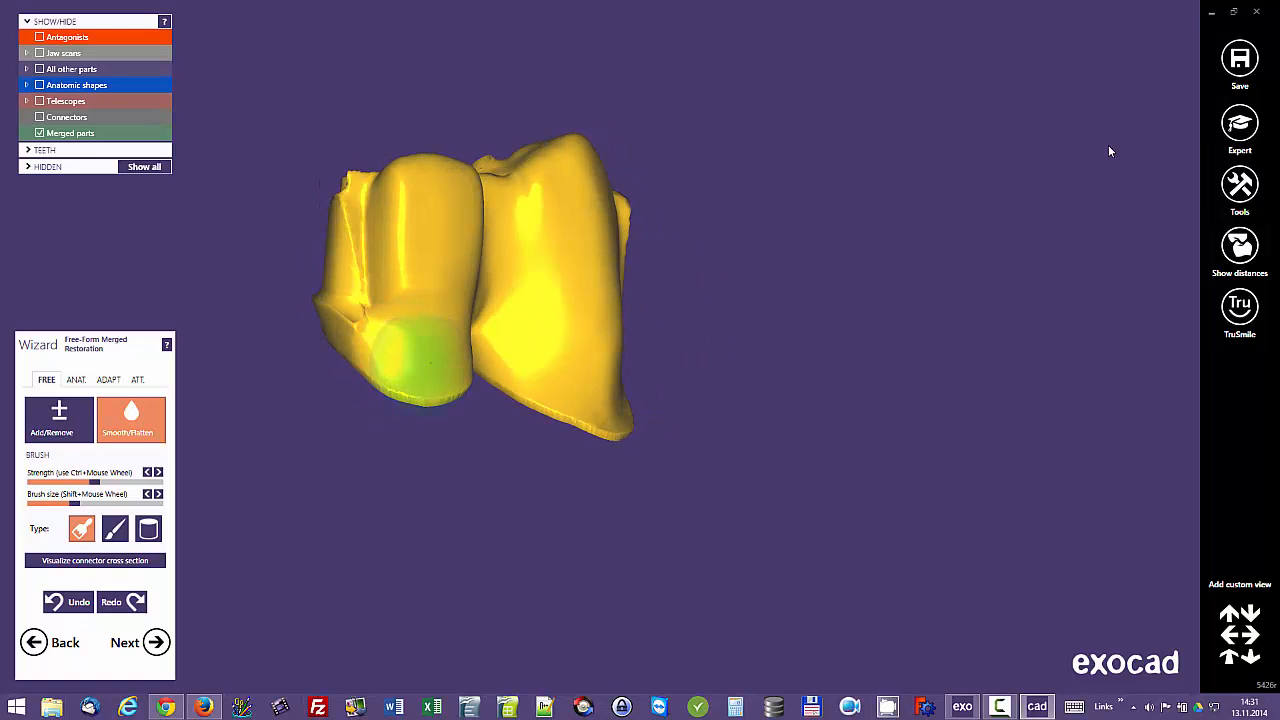
mouse_move(430, 362)
mouse_down()
mouse_move(414, 284)
mouse_move(410, 320)
mouse_move(417, 275)
mouse_up()
middle_click(418, 277)
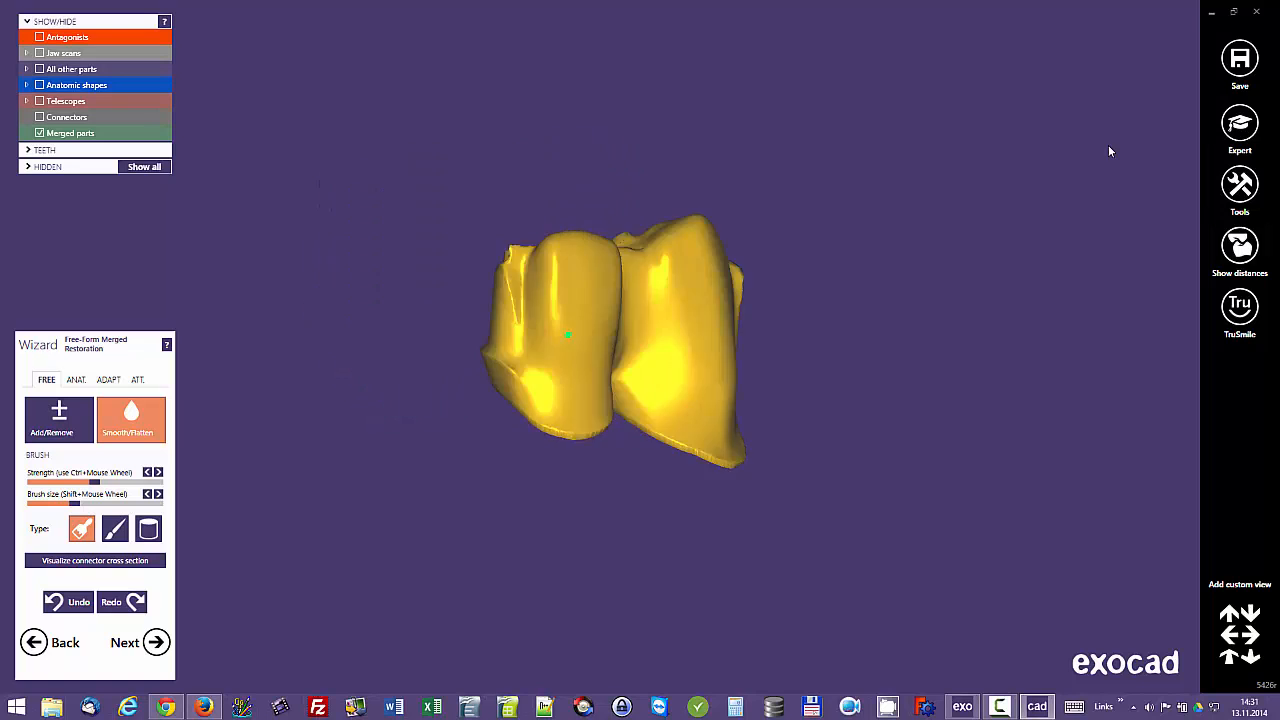
mouse_move(520, 305)
right_down()
mouse_move(524, 495)
mouse_move(524, 310)
right_up()
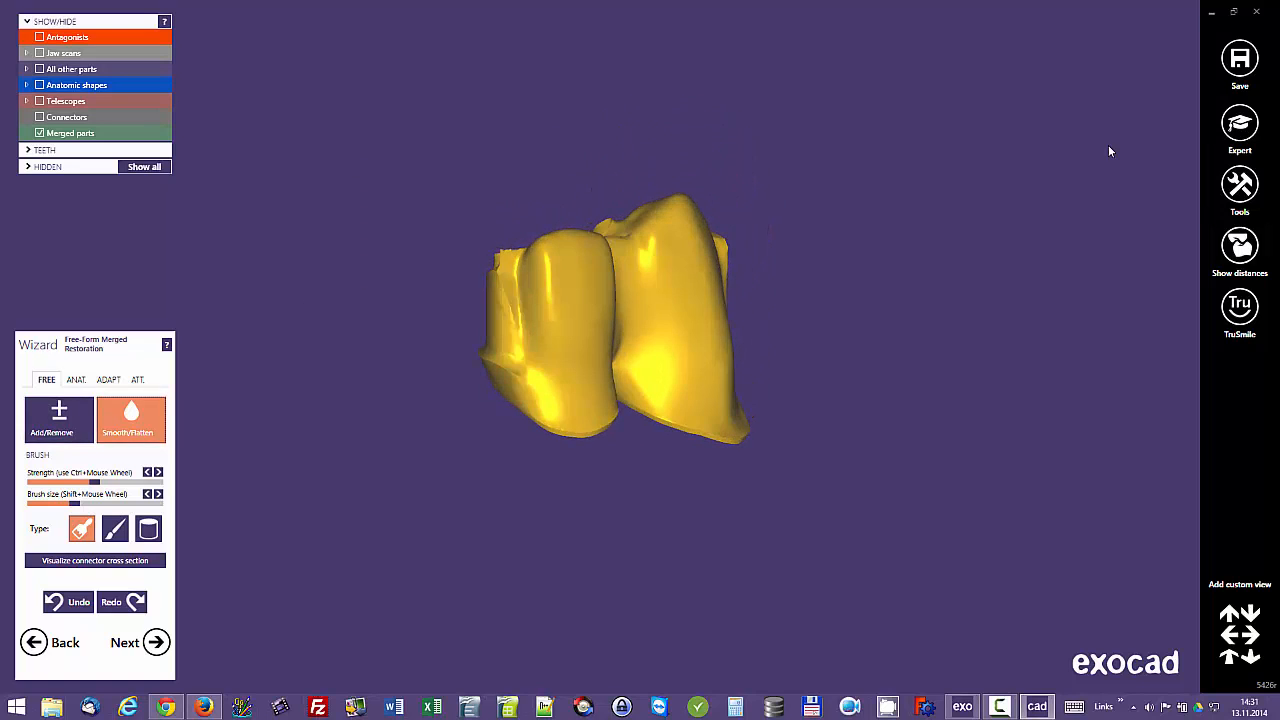
Step: Rework the mesial side of tooth 12 with Add/Remove, using a smaller cylinder brush at higher strength
drag(70, 503, 45, 503)
middle_click(520, 387)
right_drag(520, 387, 592, 352)
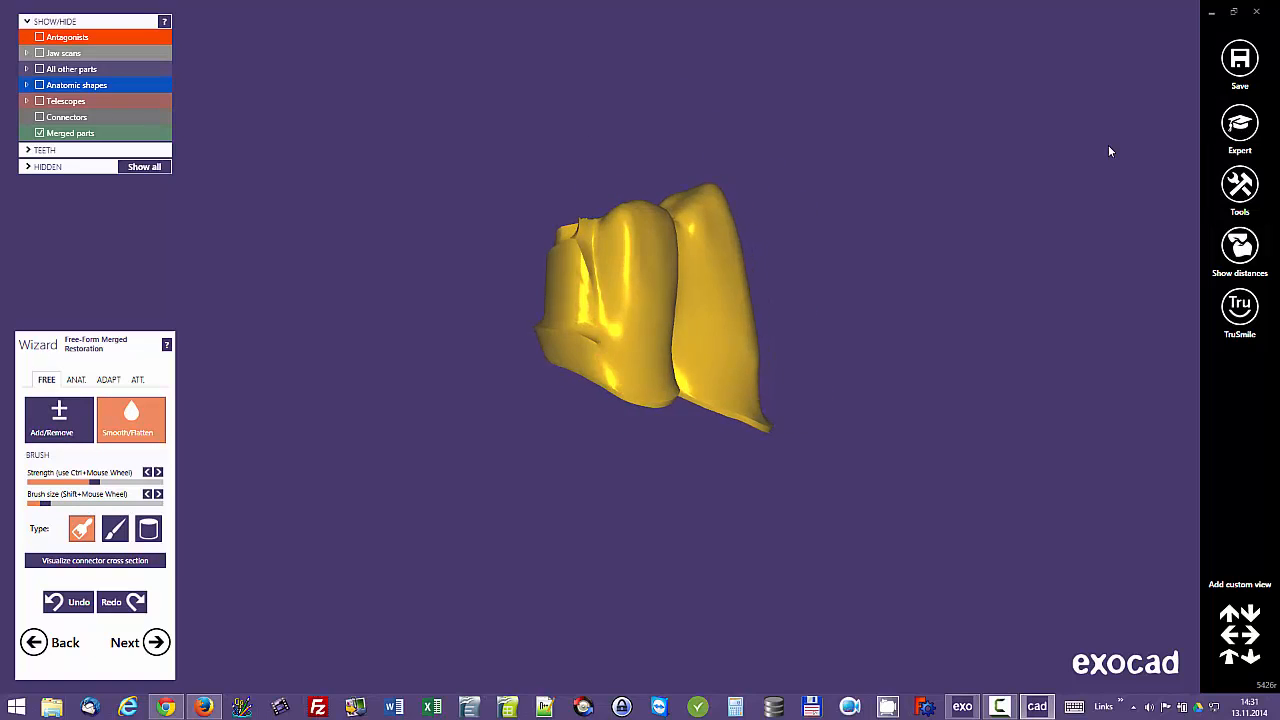
scroll(595, 345, up, 5)
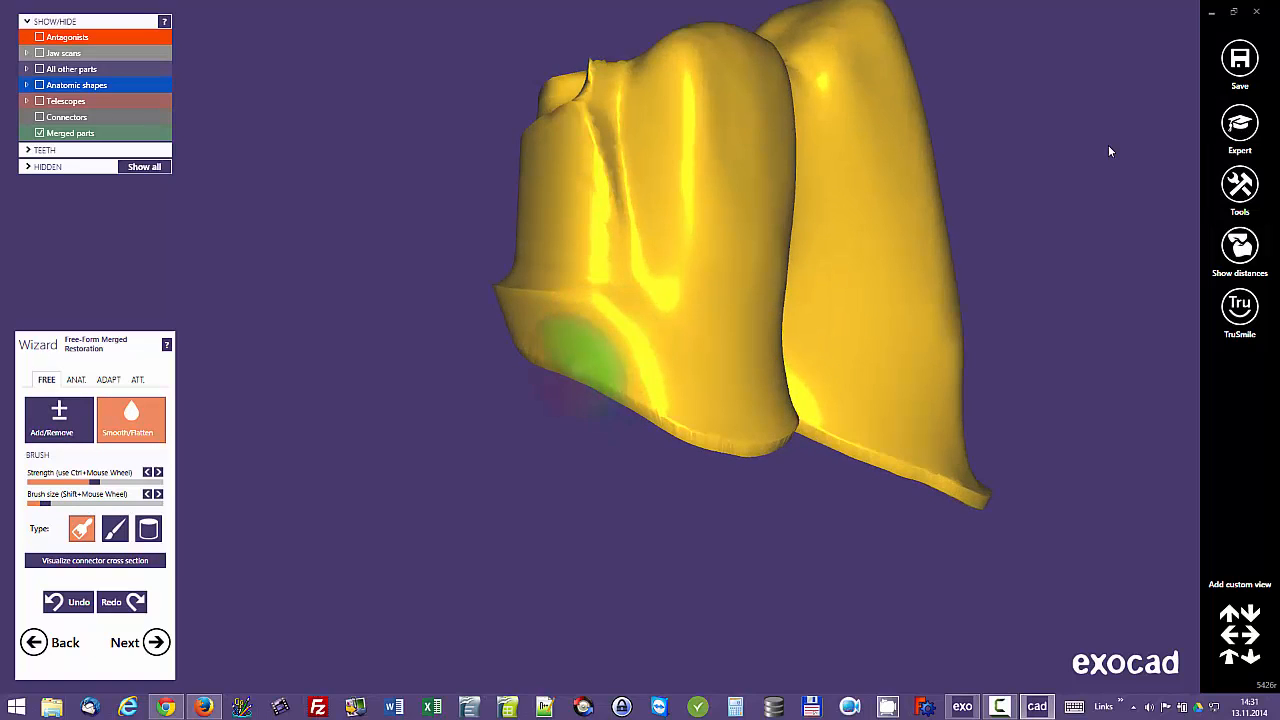
click(59, 418)
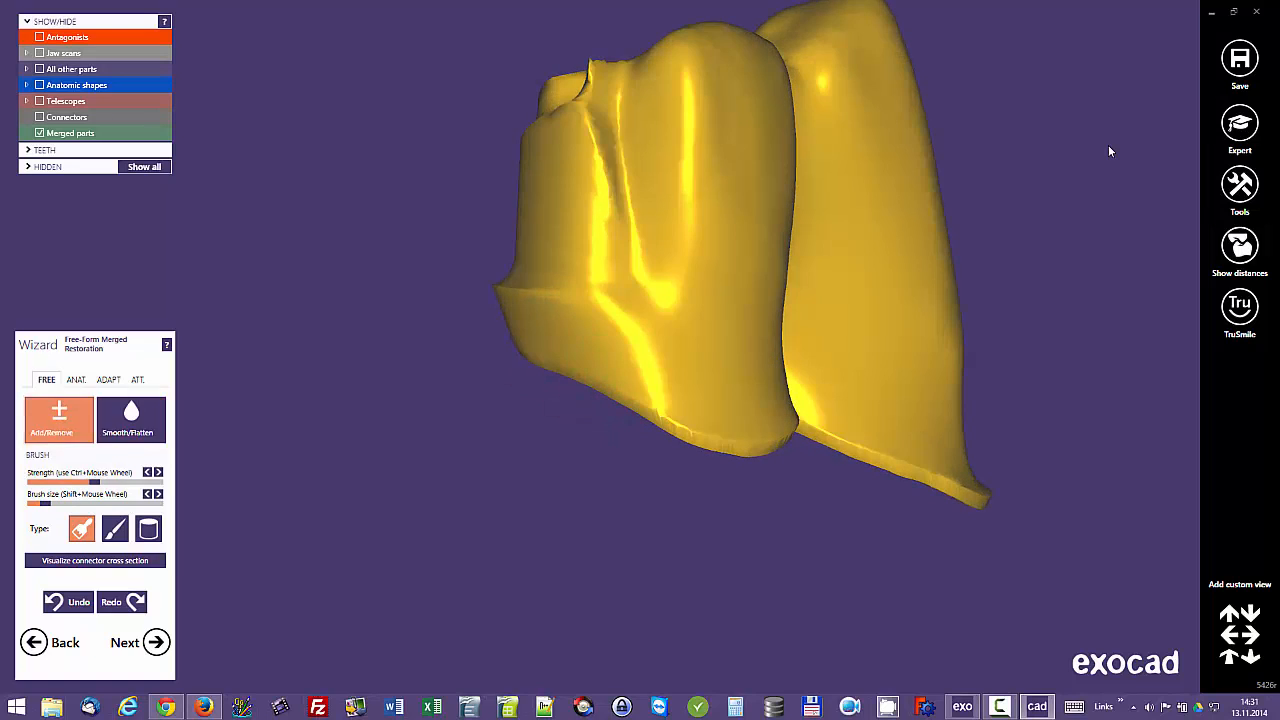
drag(94, 482, 118, 482)
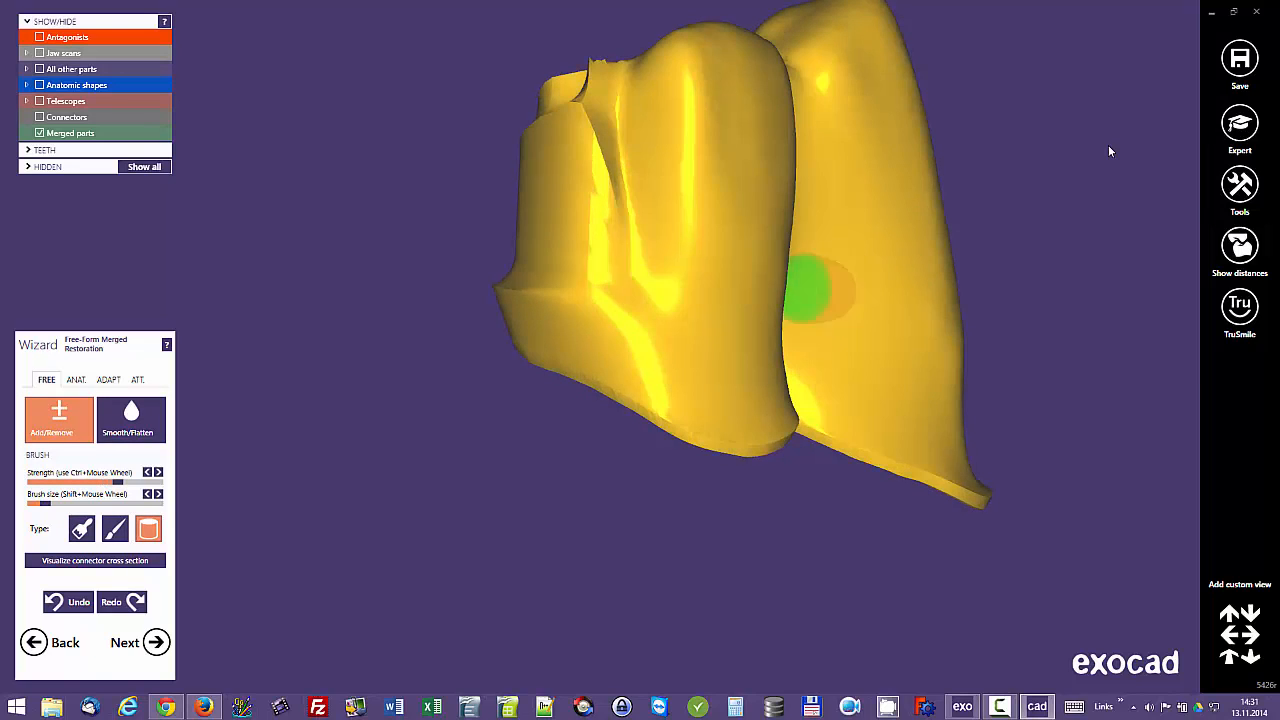
middle_click(663, 279)
mouse_move(583, 343)
mouse_down()
mouse_move(580, 443)
mouse_move(593, 310)
mouse_up()
drag(588, 407, 588, 440)
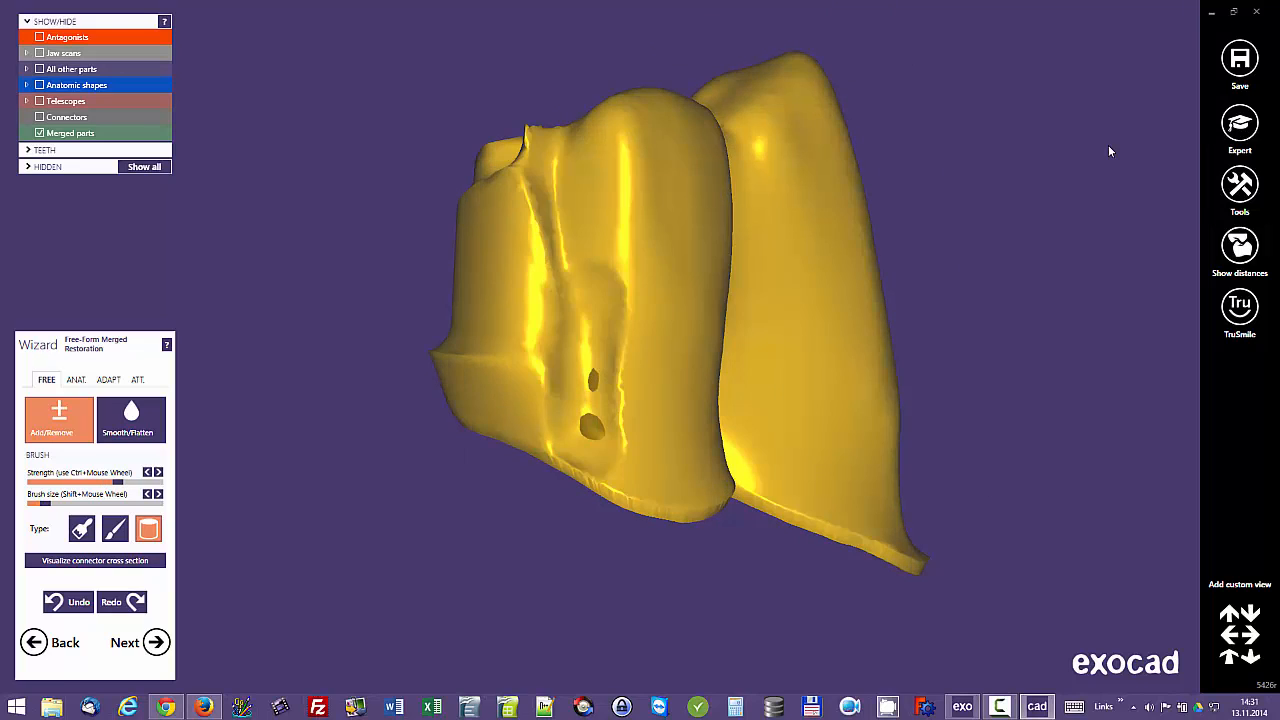
Step: Smooth the reworked mesial side of tooth 12 with a larger Smooth/Flatten brush
click(131, 419)
shift+scroll(600, 363, up, 2)
mouse_move(596, 355)
mouse_down()
mouse_move(600, 434)
mouse_move(591, 283)
mouse_move(589, 434)
mouse_move(606, 223)
mouse_move(585, 163)
mouse_move(597, 349)
mouse_move(594, 234)
mouse_up()
scroll(654, 251, down, 3)
mouse_move(654, 251)
right_down()
mouse_move(654, 400)
mouse_move(650, 253)
right_up()
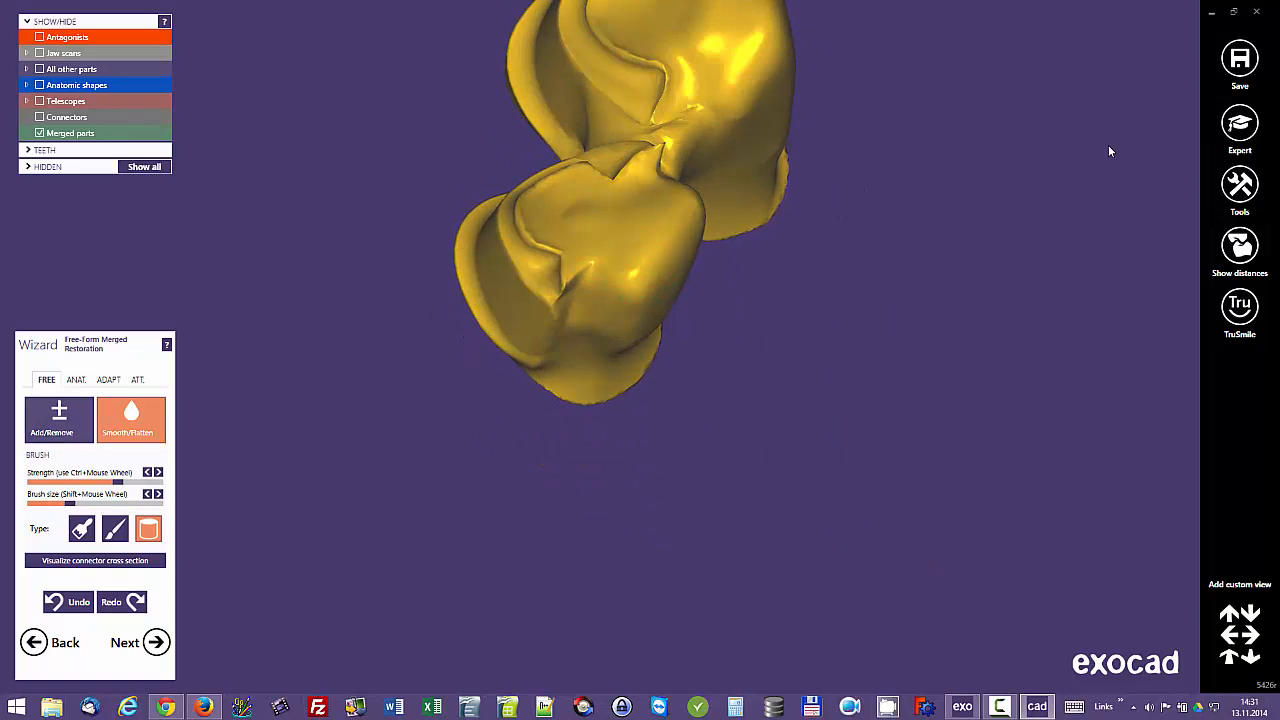
Step: Lower the smoothing strength, enlarge the brush and smooth tooth 12's mesial notch and its step toward the connector
mouse_move(118, 482)
mouse_down()
mouse_move(46, 482)
mouse_move(86, 503)
mouse_up()
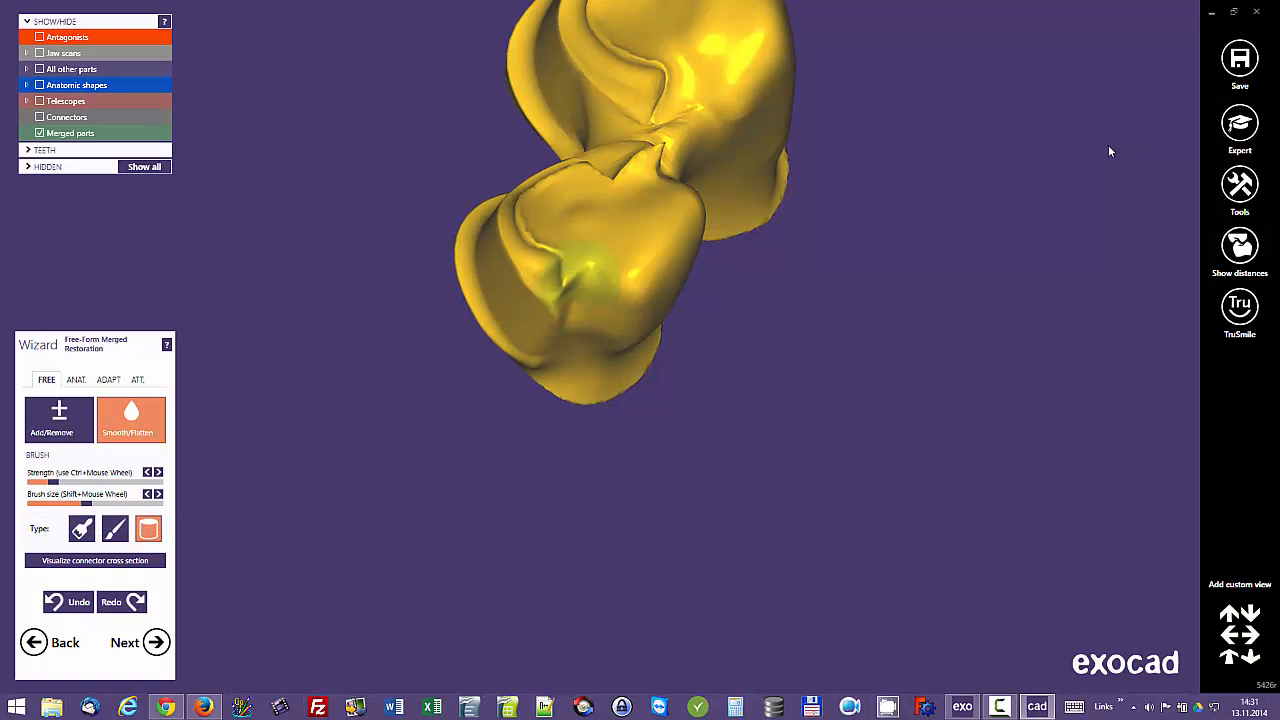
mouse_move(572, 290)
right_down()
mouse_move(579, 220)
mouse_move(614, 262)
right_up()
scroll(614, 262, up, 3)
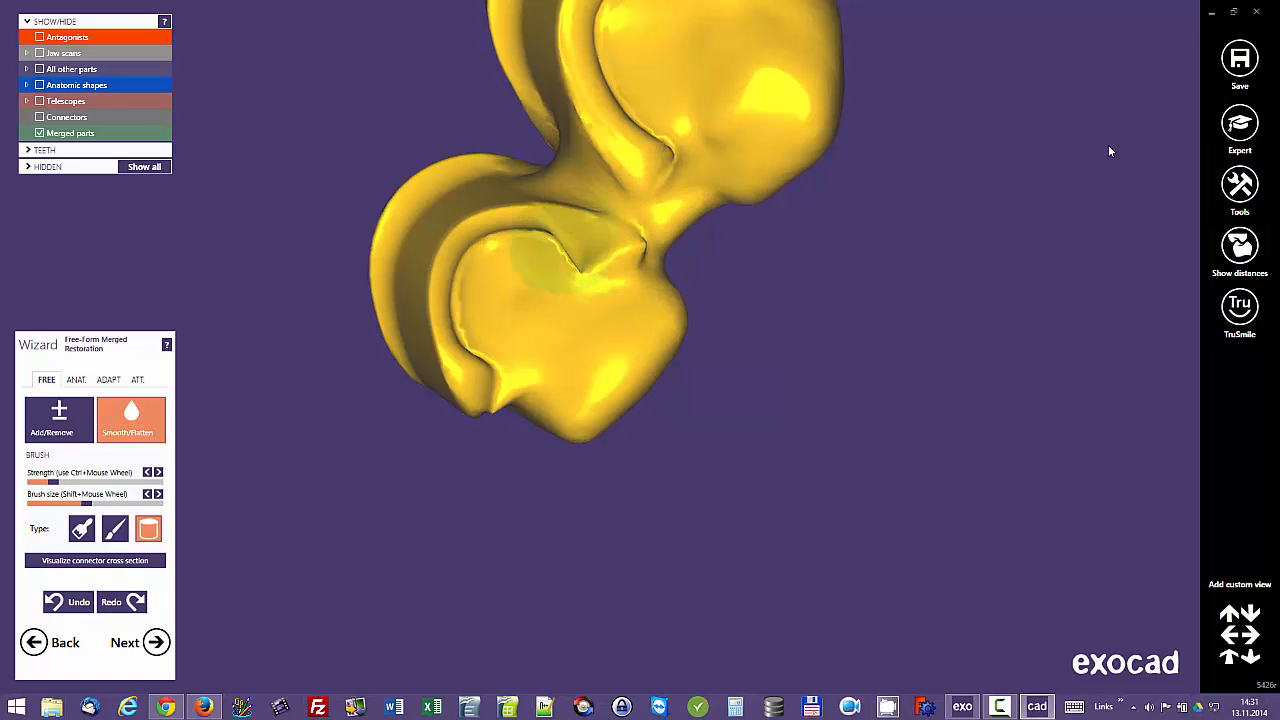
mouse_move(560, 258)
mouse_down()
mouse_move(604, 228)
mouse_move(634, 173)
mouse_up()
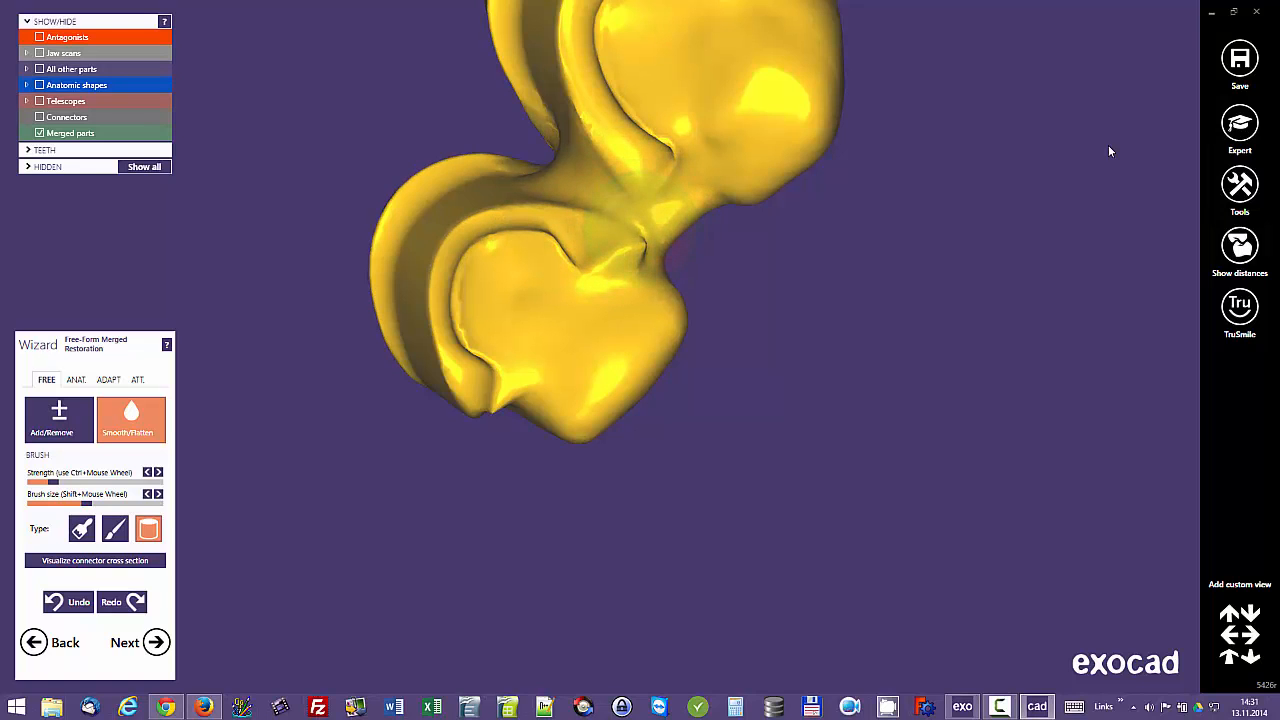
scroll(686, 196, down, 2)
Step: Smooth the sharp distal incisal edge of tooth 13
mouse_move(686, 196)
right_down()
mouse_move(690, 120)
mouse_move(745, 150)
mouse_move(762, 180)
right_up()
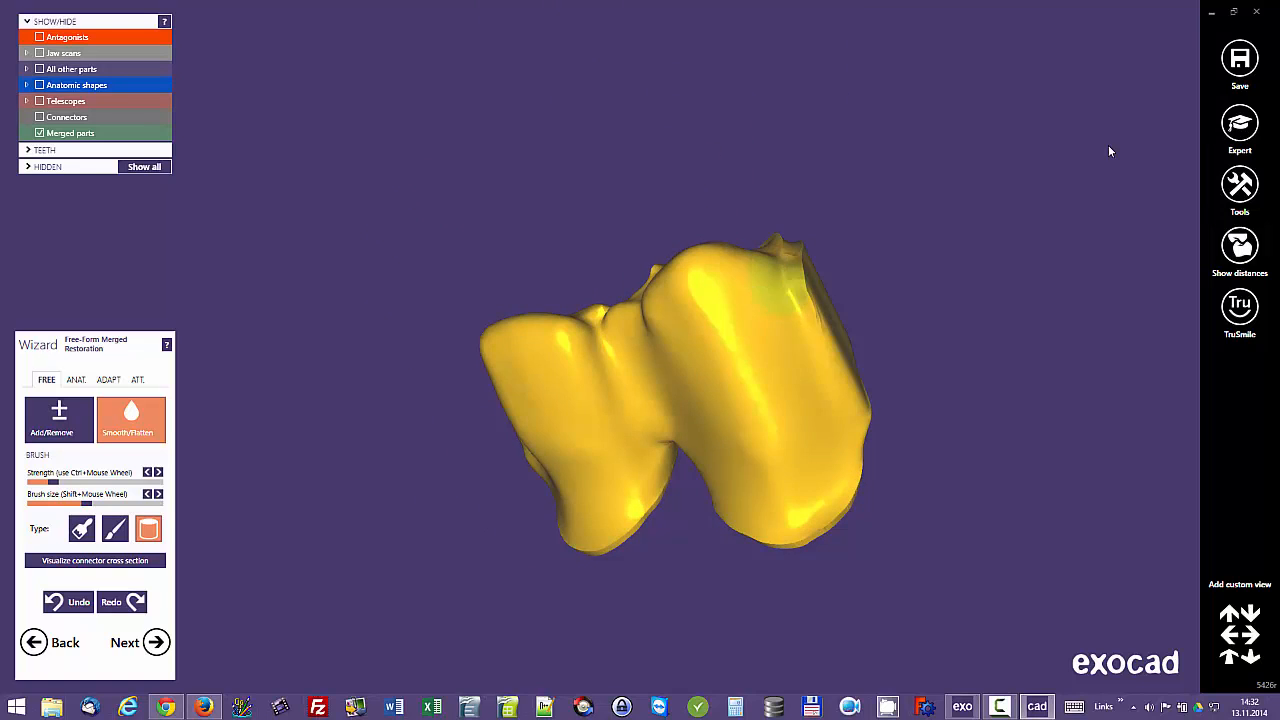
scroll(769, 424, down, 2)
right_drag(630, 270, 590, 364)
scroll(590, 364, up, 2)
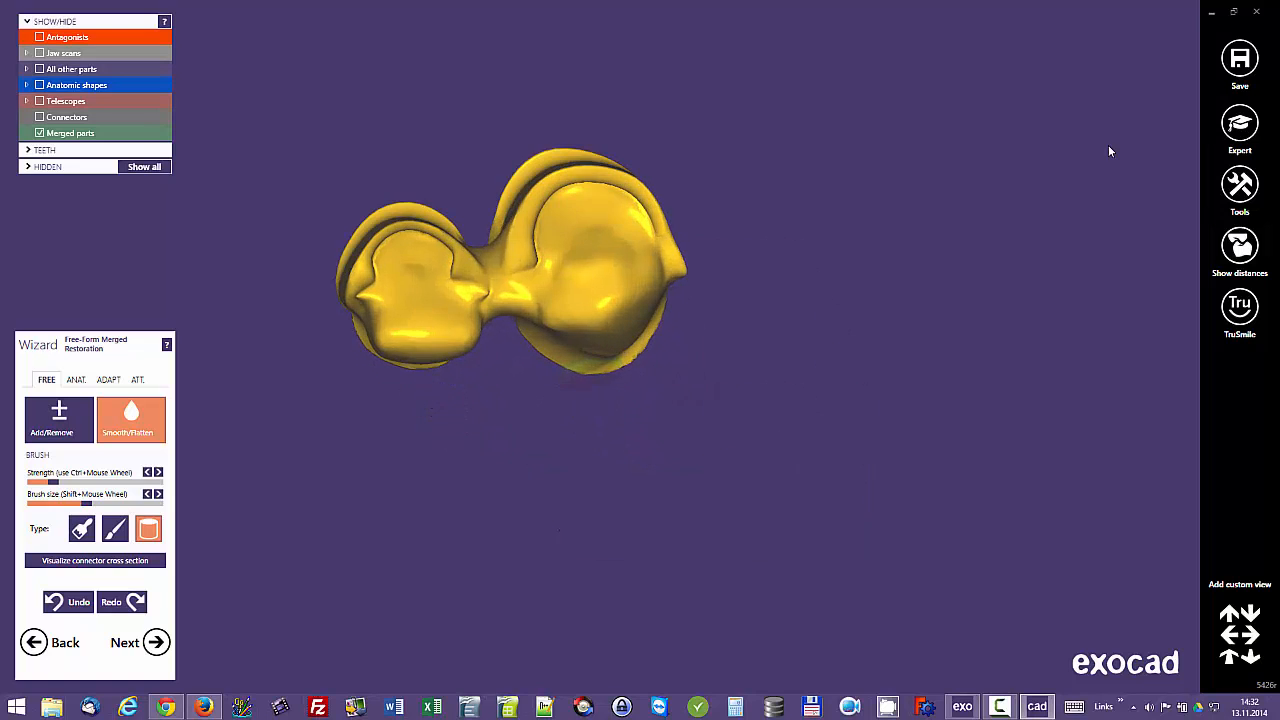
Step: Build up the incisal transitions from the connector to teeth 12 and 13 with Add/Remove at higher strength
scroll(590, 364, up, 2)
scroll(575, 235, up, 4)
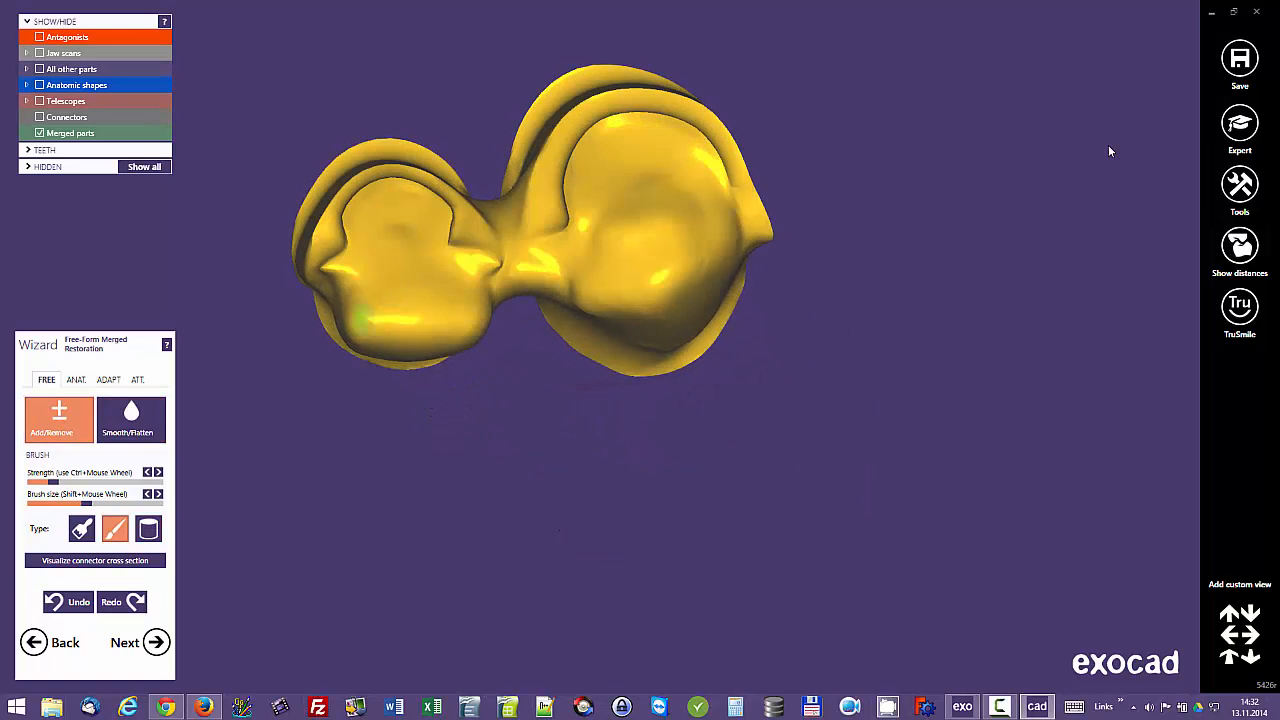
ctrl+scroll(534, 240, up, 4)
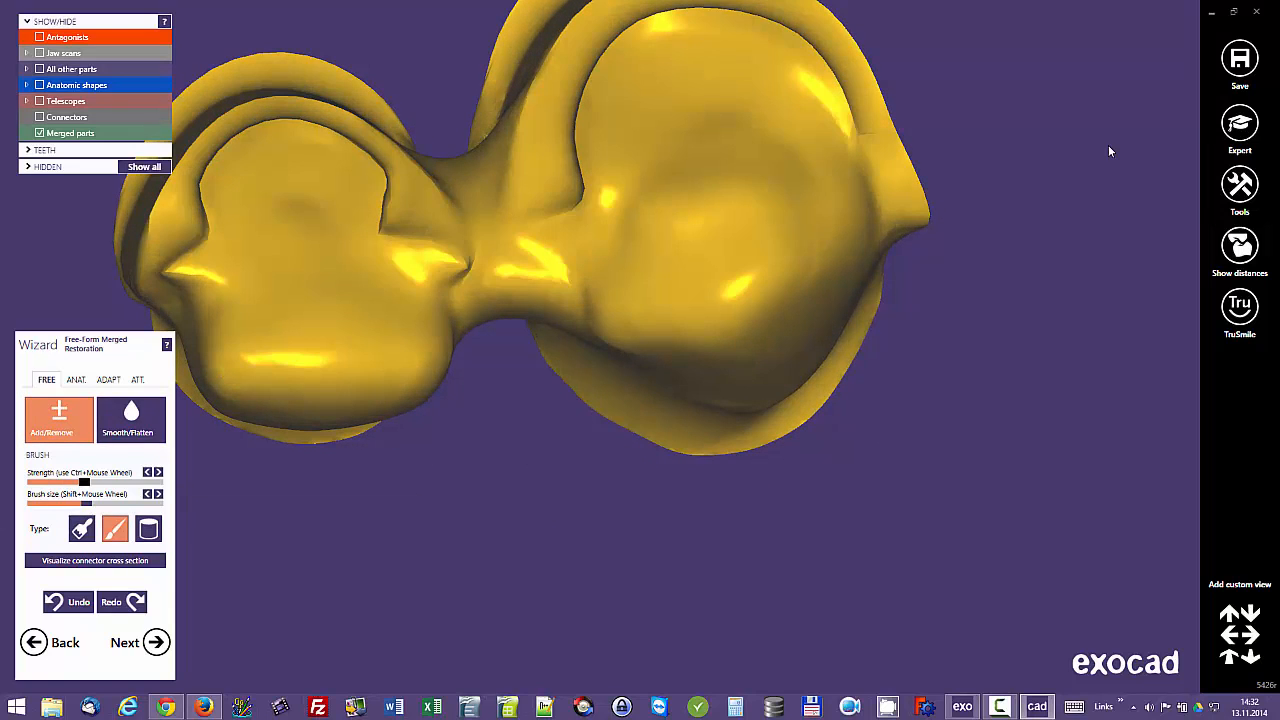
mouse_move(533, 240)
mouse_down()
mouse_move(583, 215)
mouse_move(571, 230)
mouse_up()
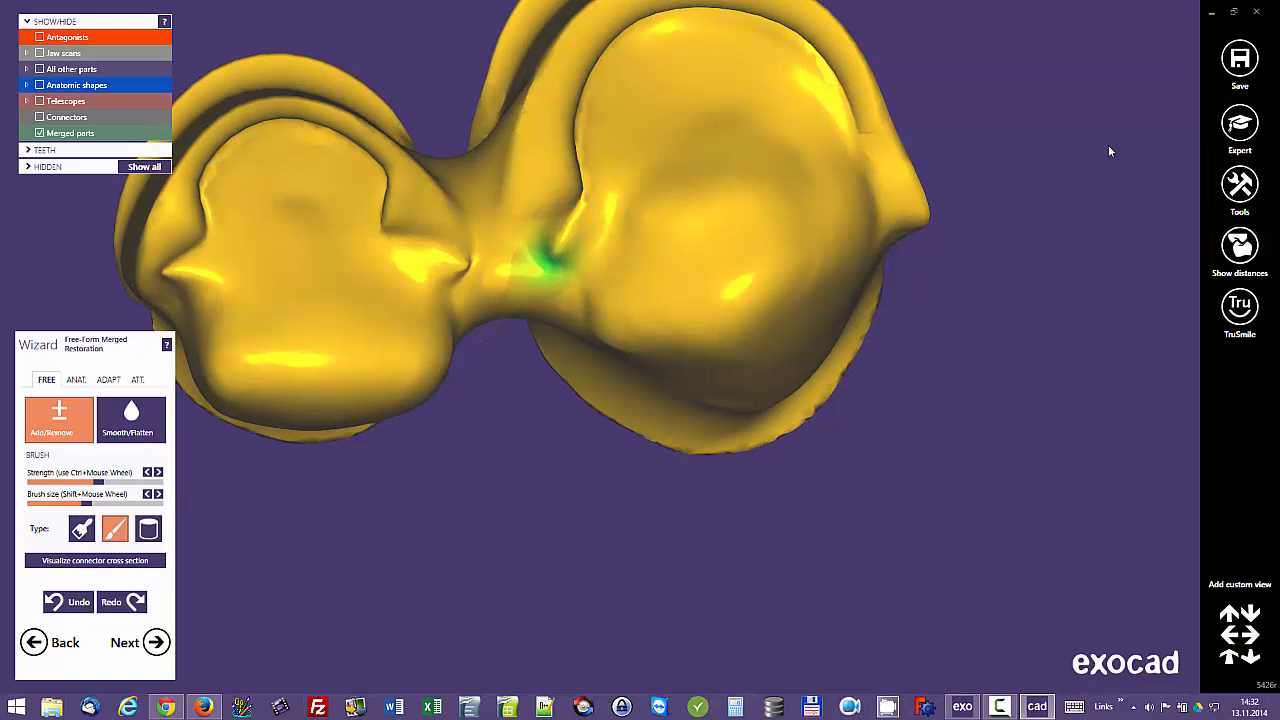
drag(445, 273, 392, 245)
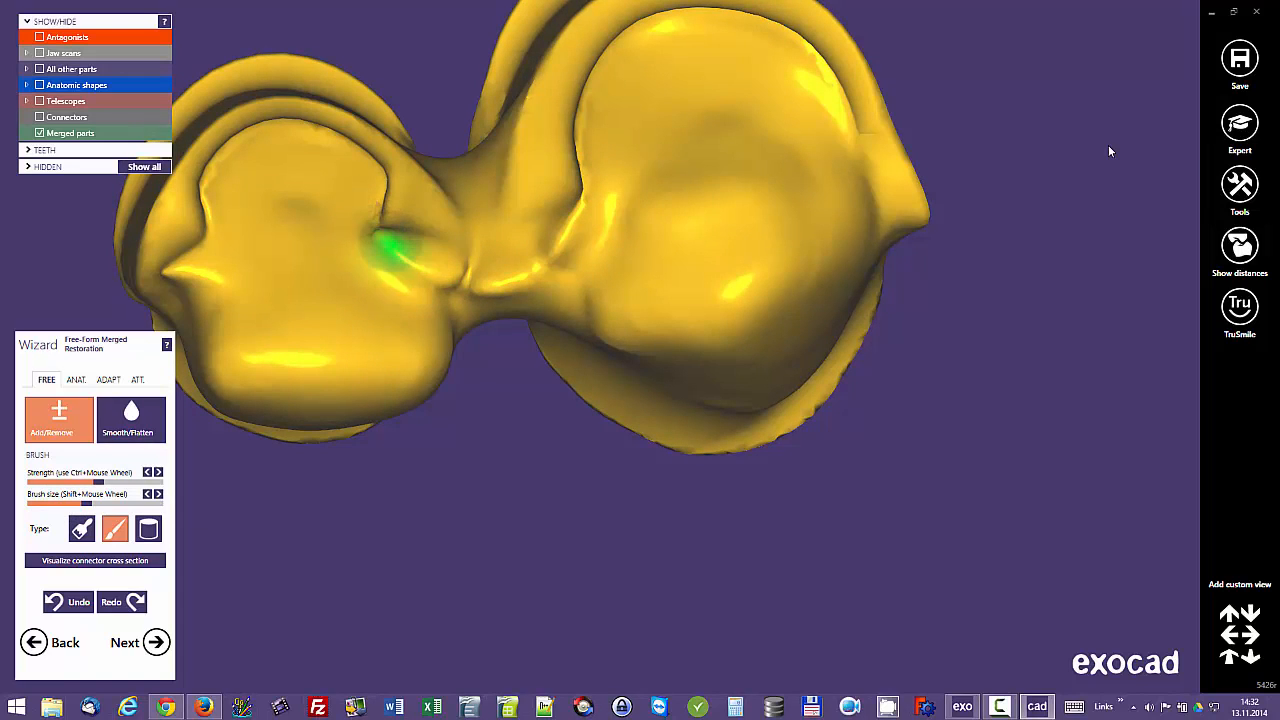
Step: Smooth the built-up connector transitions on teeth 12 and 13 at low brush strength
drag(552, 258, 597, 208)
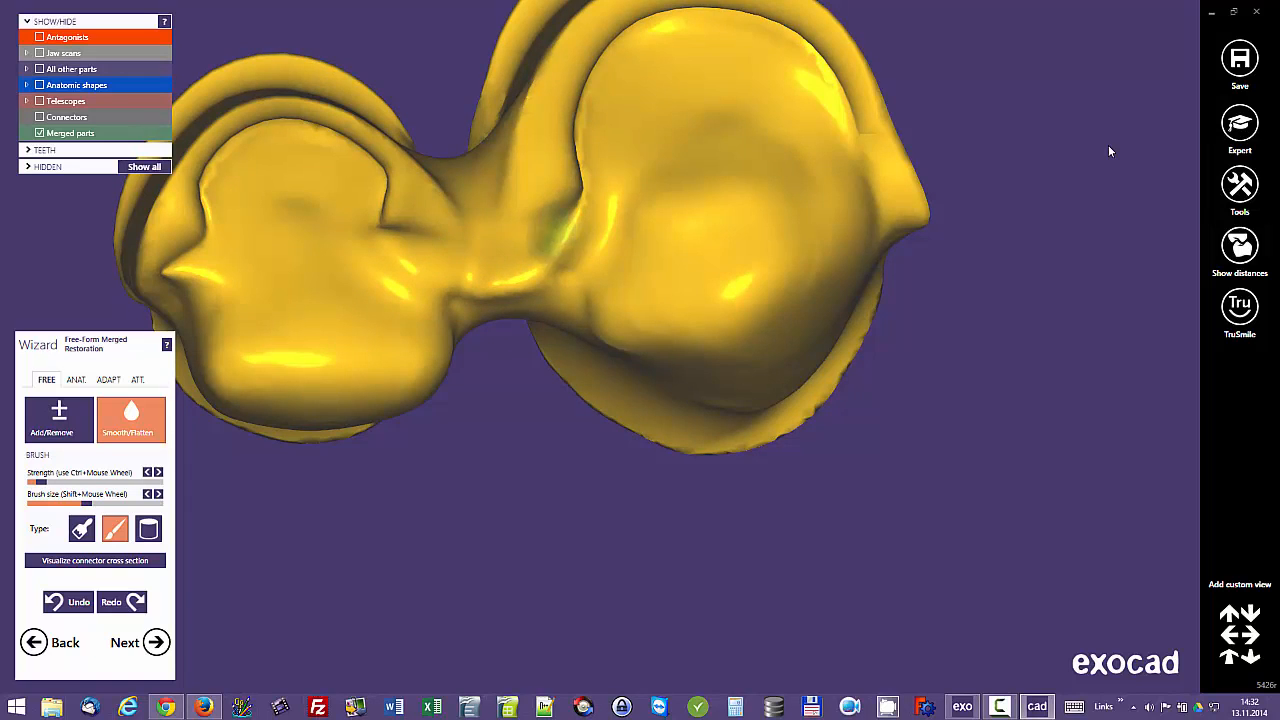
right_drag(560, 235, 530, 242)
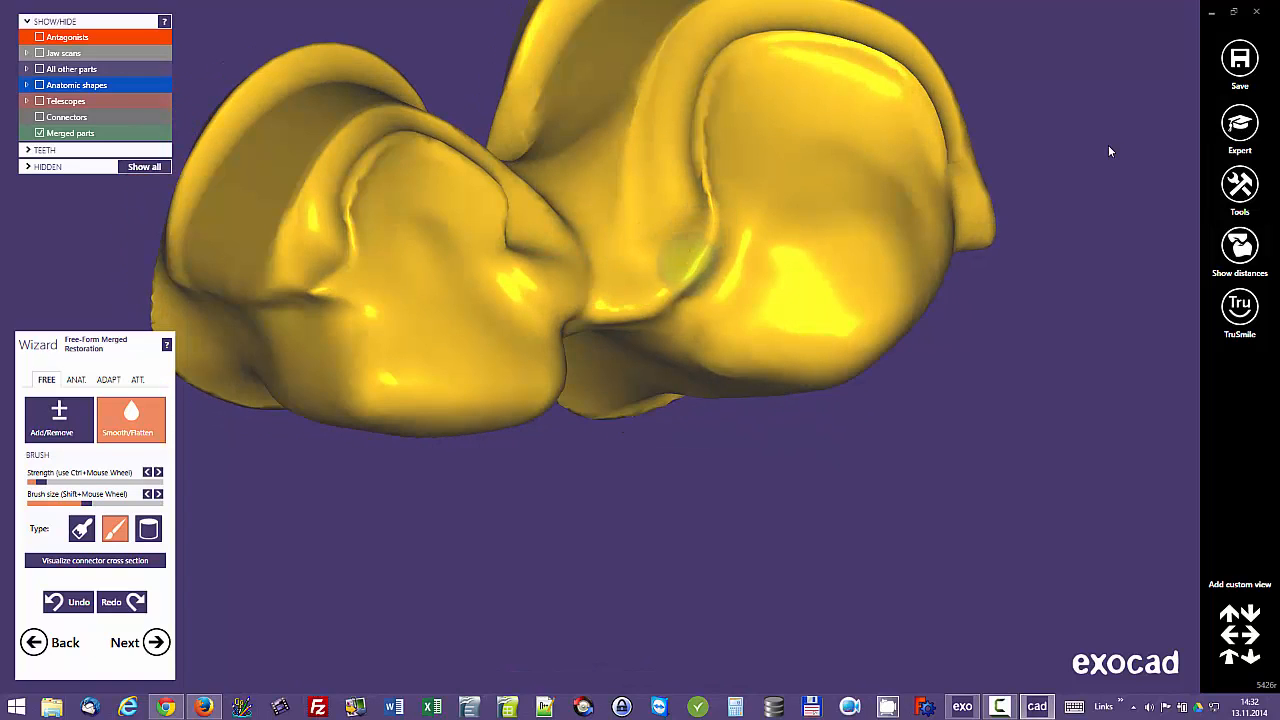
right_drag(687, 258, 555, 57)
middle_drag(555, 57, 598, 349)
right_drag(598, 349, 620, 362)
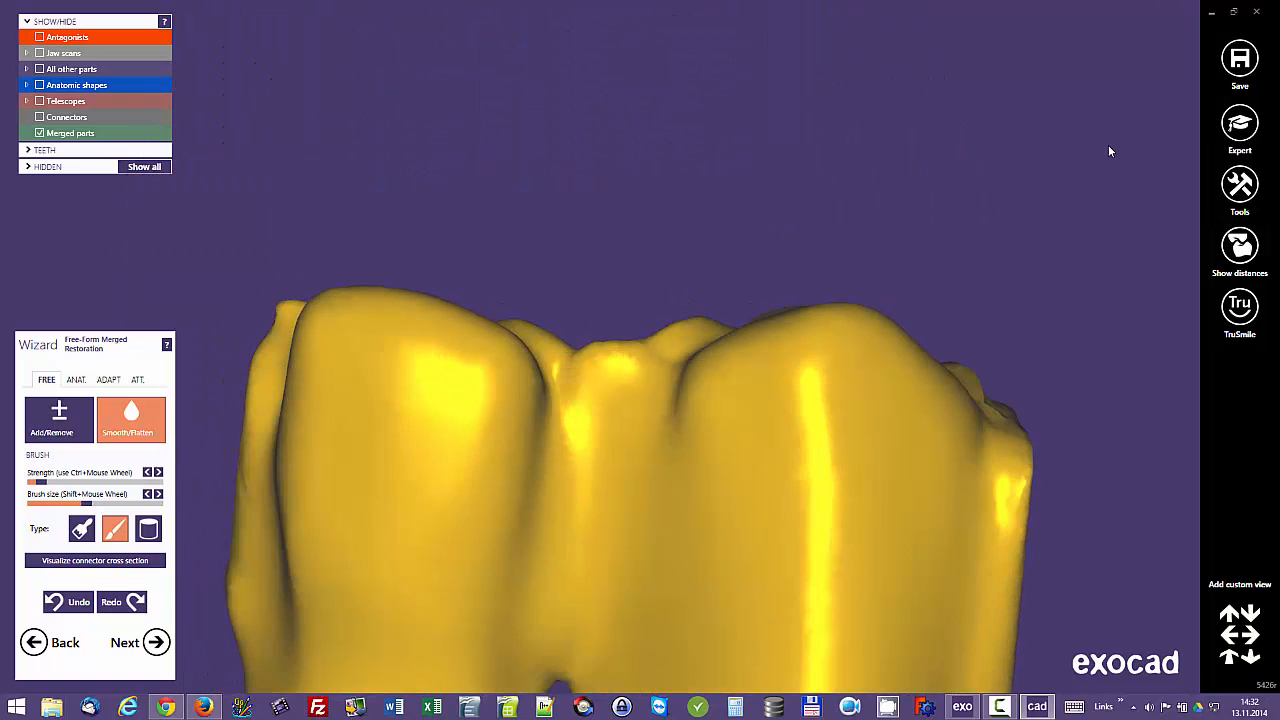
Step: Smooth the connector's incisal ridge and its junction with tooth 13
scroll(686, 362, up, 2)
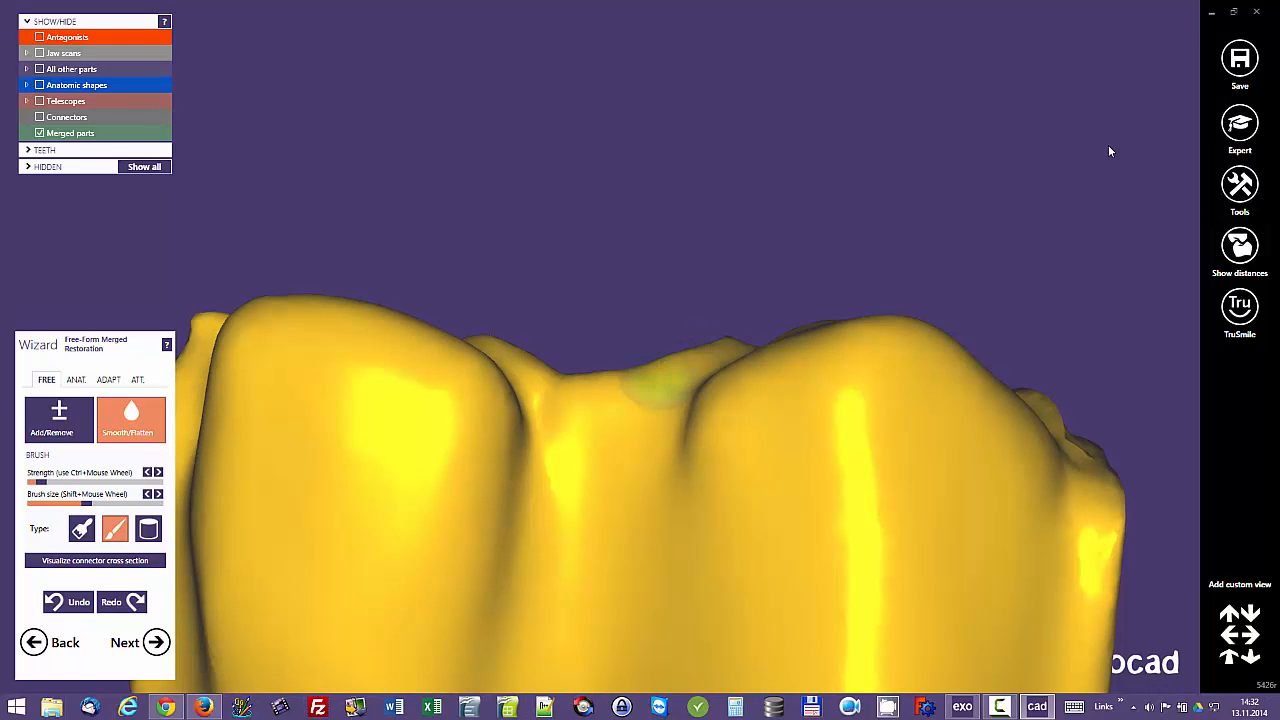
scroll(660, 385, down, 4)
right_drag(660, 385, 640, 620)
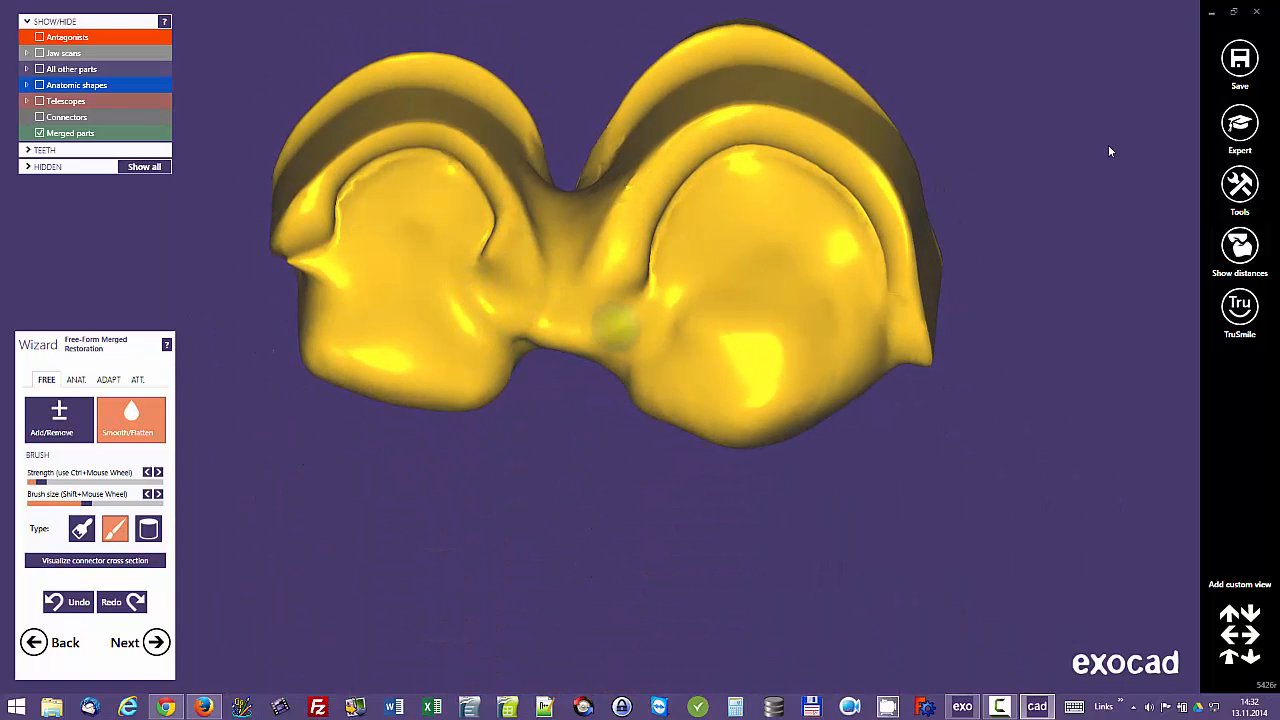
scroll(572, 314, down, 2)
right_drag(572, 314, 580, 130)
right_drag(568, 415, 571, 391)
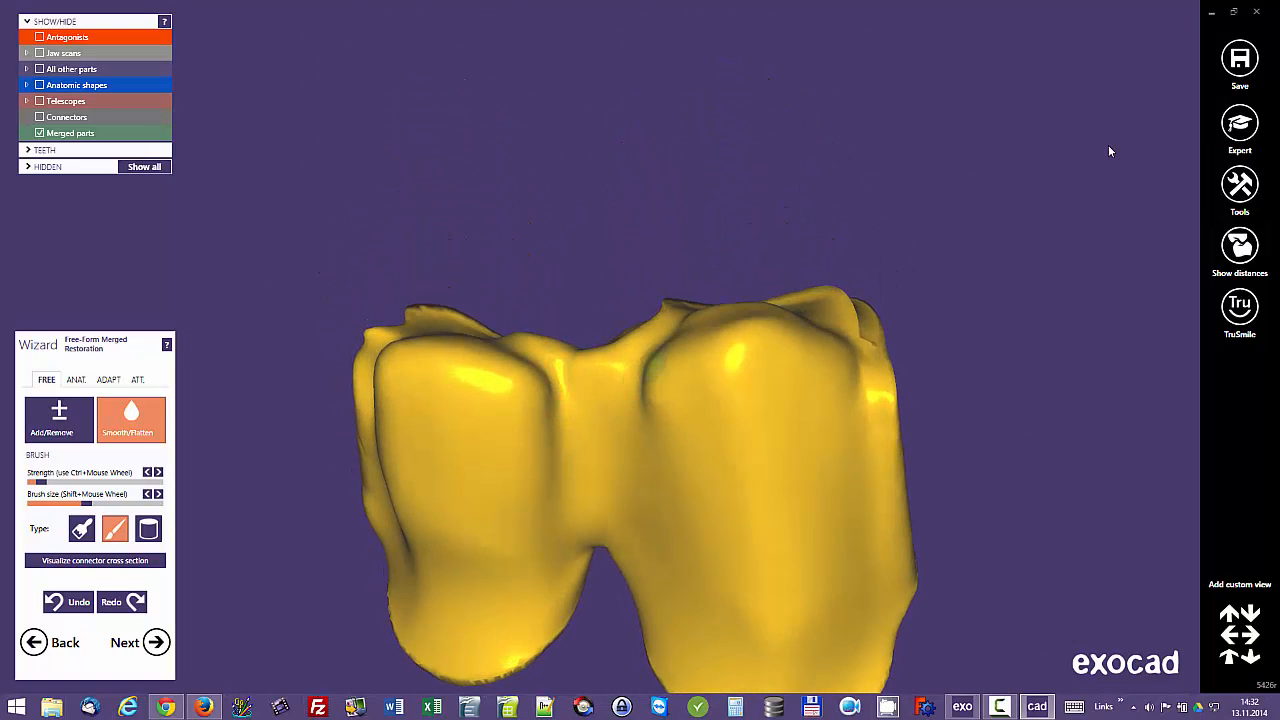
scroll(655, 368, down, 2)
Step: Show the antagonists and examine their clearance over the merged restoration and connector
click(40, 37)
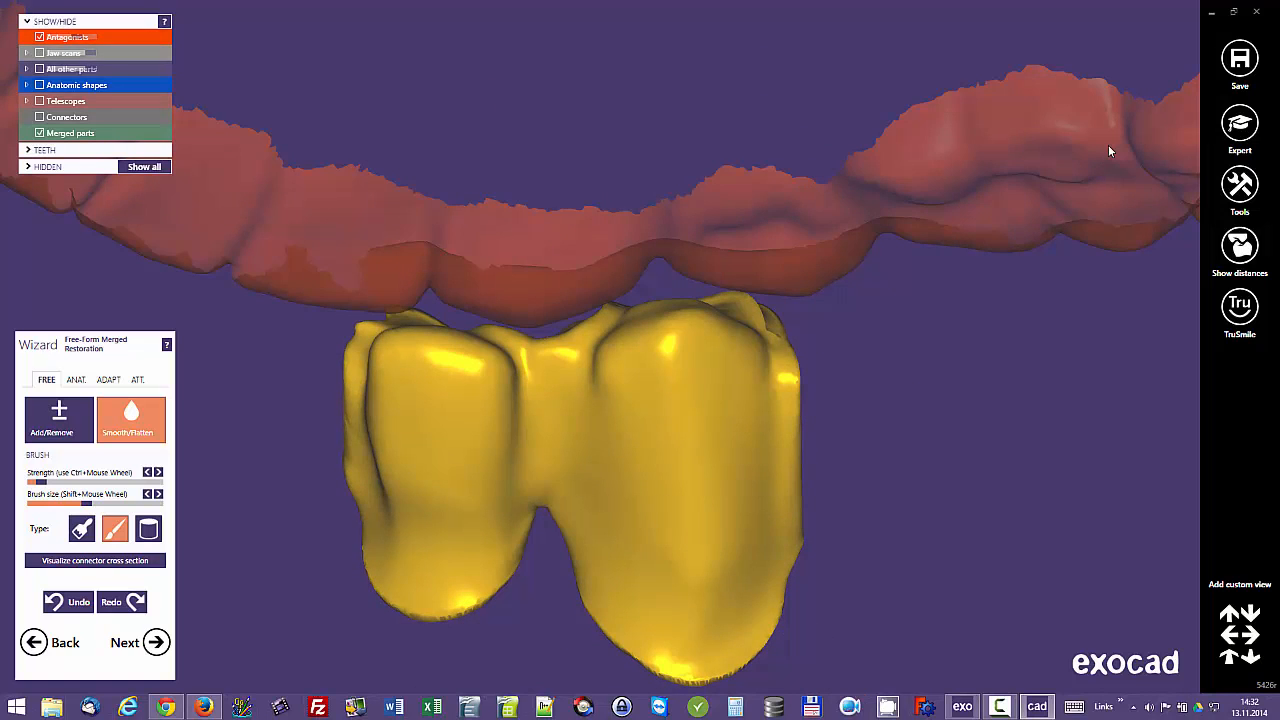
right_drag(560, 330, 590, 415)
scroll(1110, 151, up, 2)
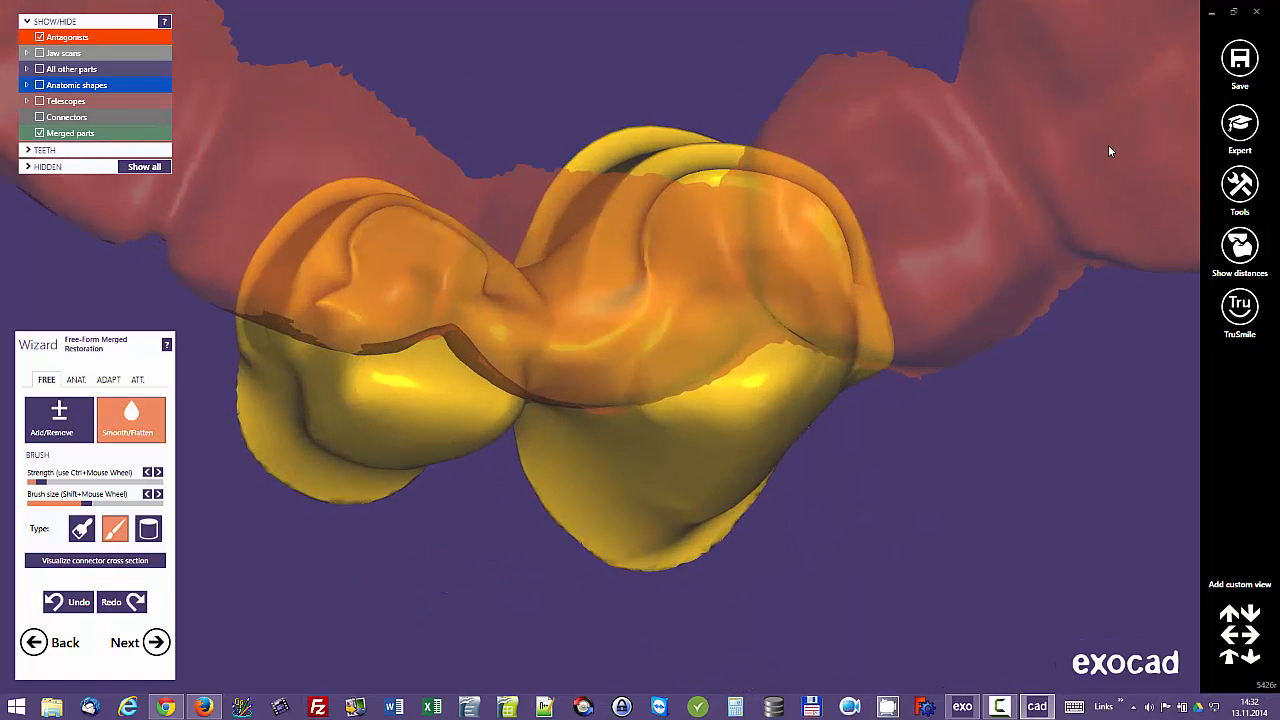
Step: Hide the antagonists, then build up the connector's junctions with teeth 12 and 13 at higher strength and smooth them
click(40, 37)
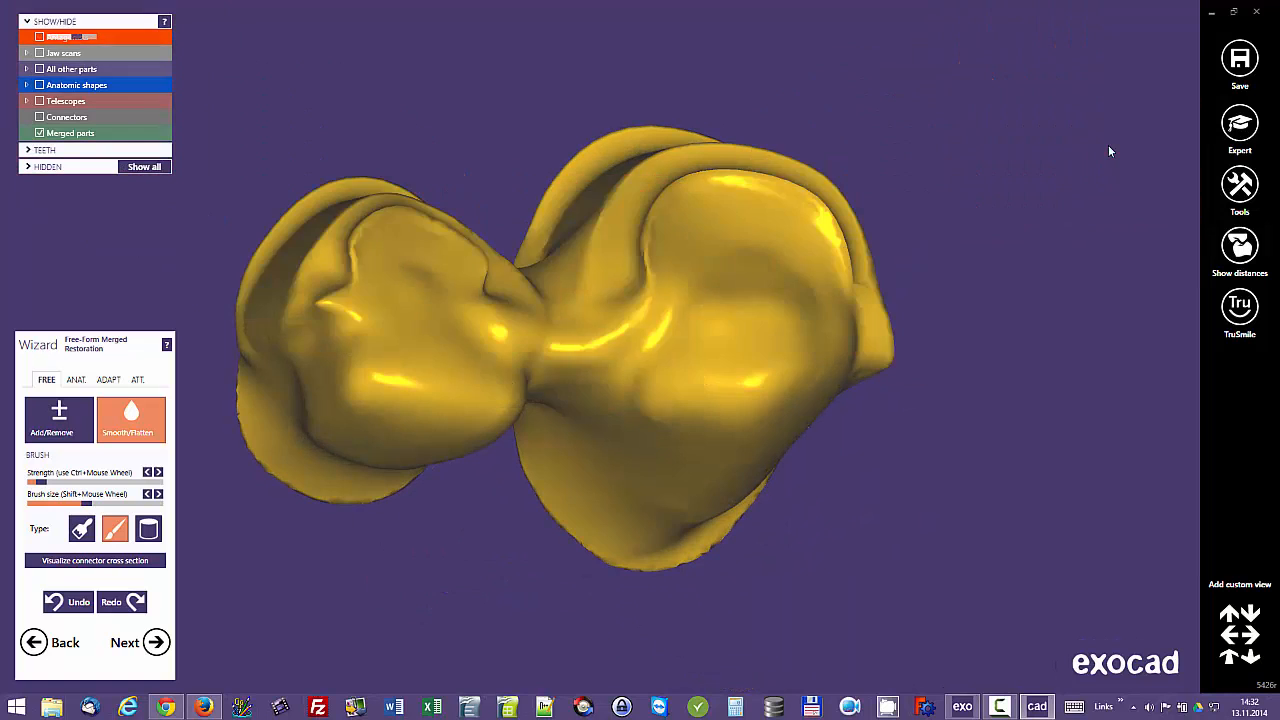
right_drag(400, 230, 395, 430)
click(59, 420)
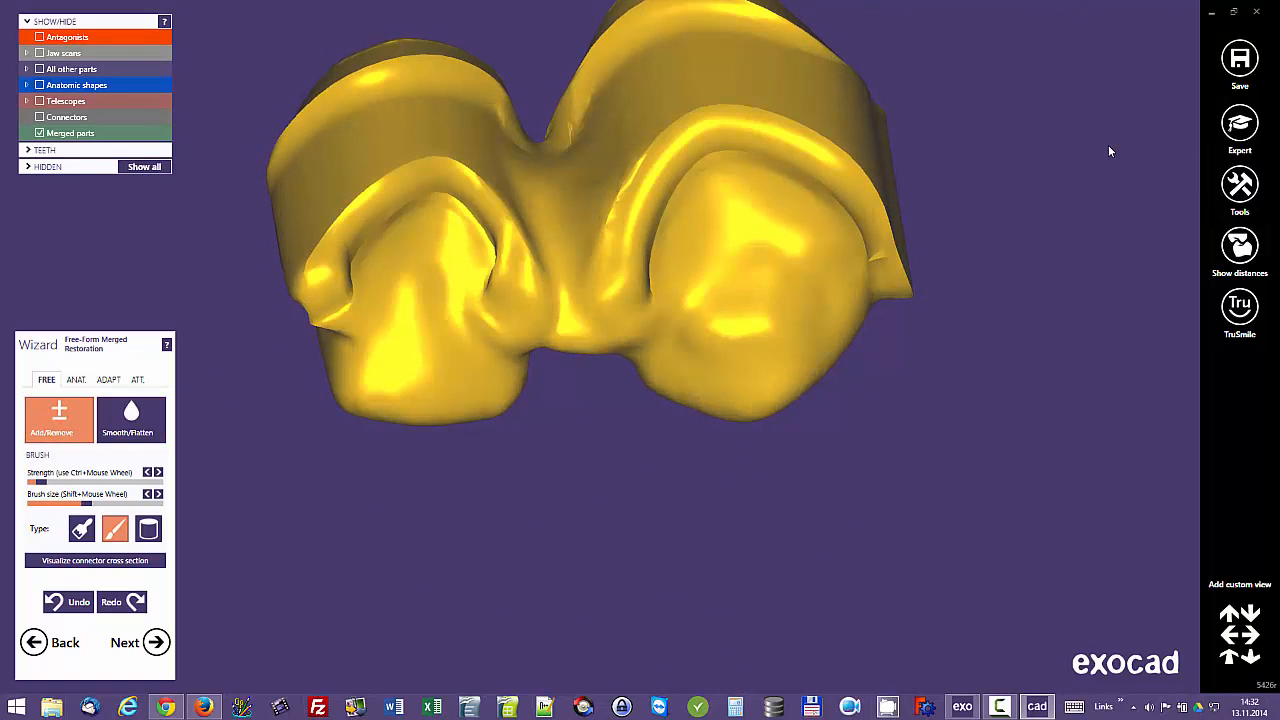
drag(41, 482, 71, 482)
right_drag(580, 306, 715, 303)
scroll(635, 335, up, 4)
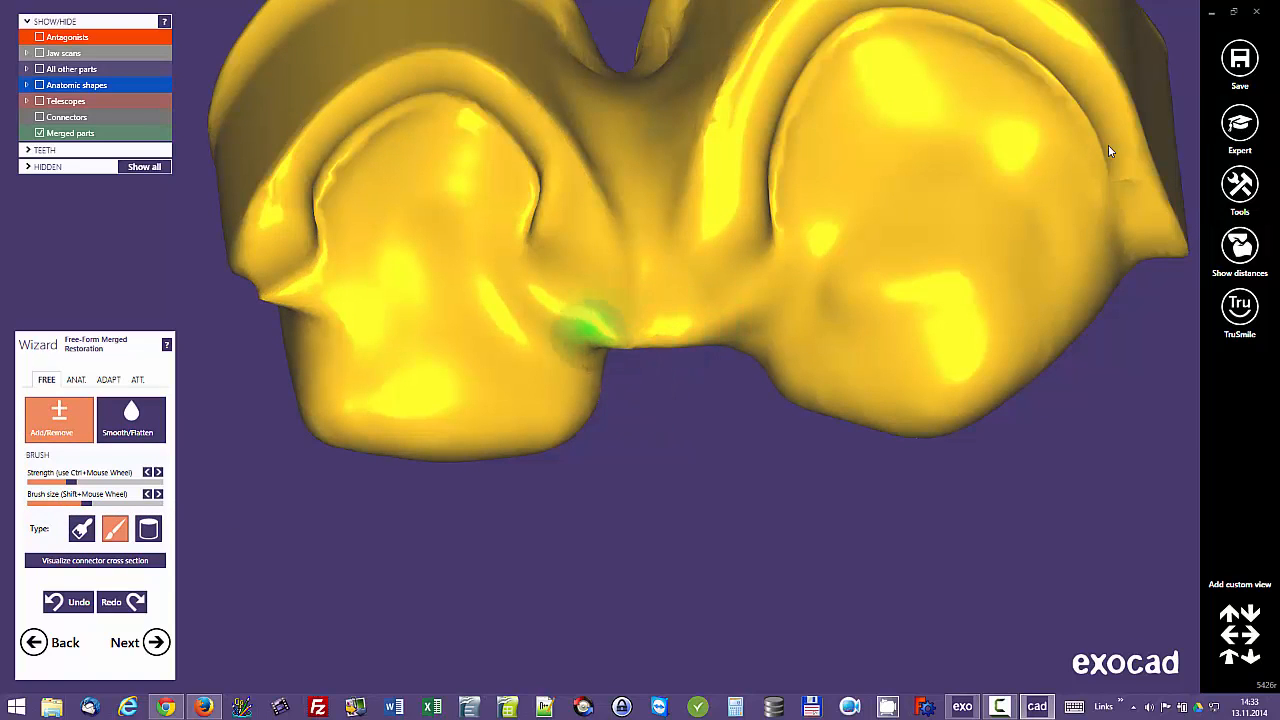
right_drag(648, 326, 742, 319)
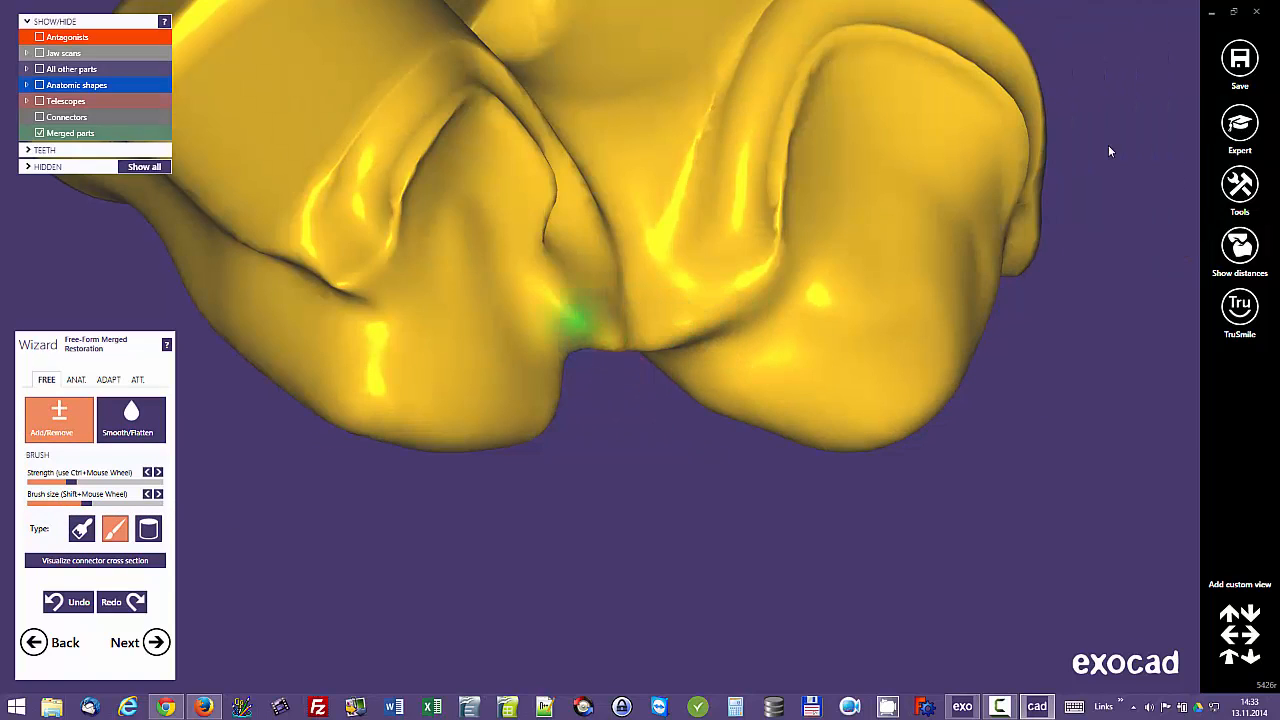
right_drag(577, 318, 528, 302)
click(131, 420)
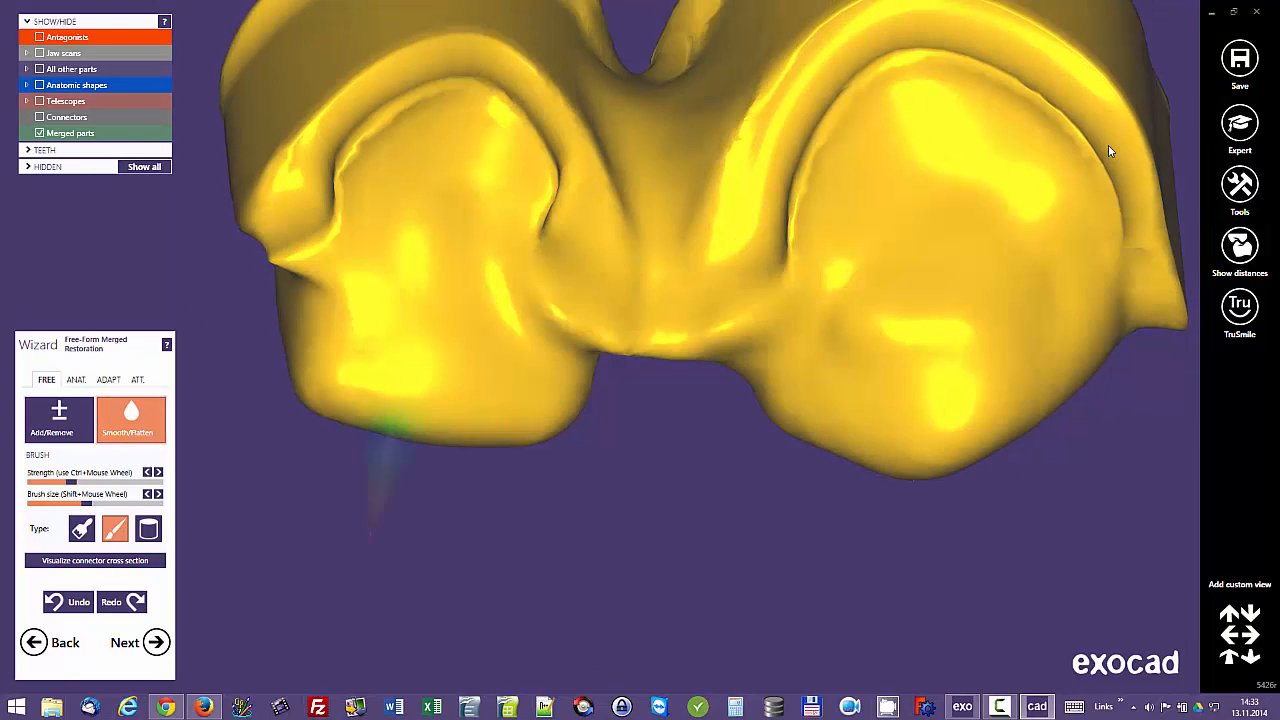
mouse_move(563, 303)
mouse_down()
mouse_move(671, 331)
mouse_move(606, 331)
mouse_move(733, 266)
mouse_move(603, 204)
mouse_move(698, 297)
mouse_move(699, 224)
mouse_move(706, 263)
mouse_move(663, 289)
mouse_move(598, 246)
mouse_move(588, 223)
mouse_up()
Step: Add narrow ridges with a smaller brush along the palatal edges of teeth 12 and 13 facing the connector
click(59, 420)
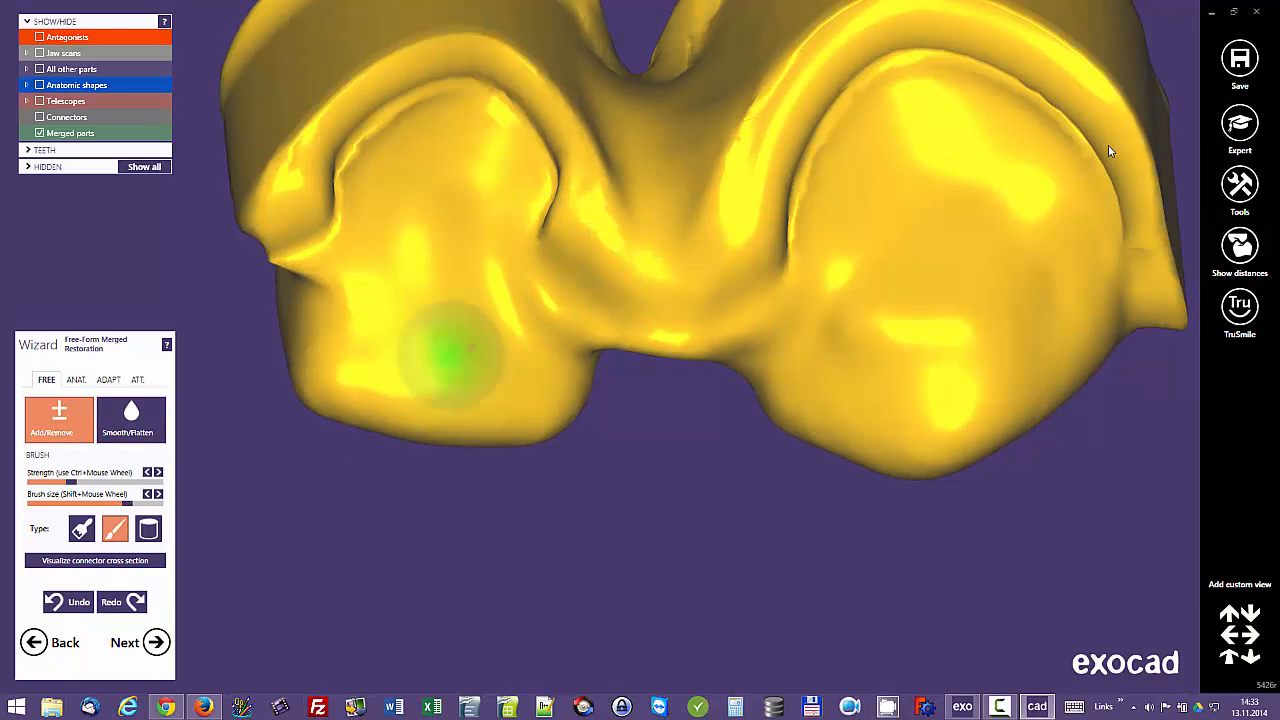
shift+scroll(475, 287, down, 5)
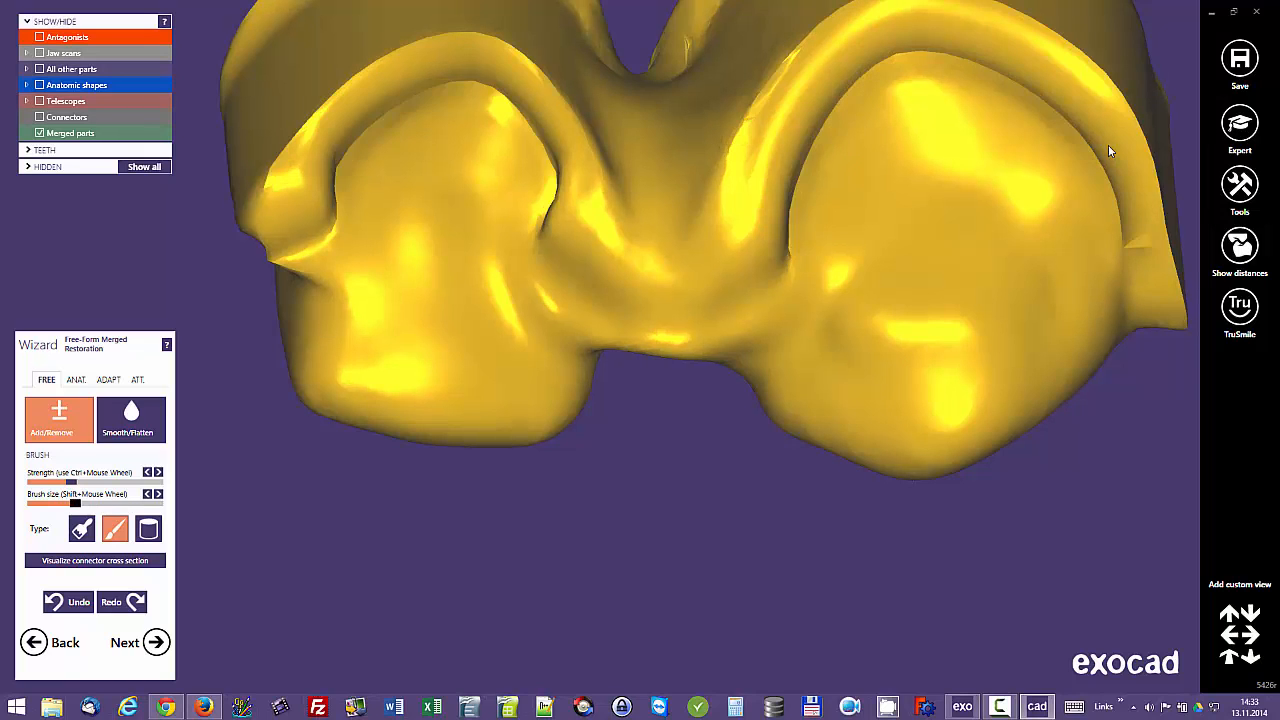
mouse_move(520, 180)
shift+mouse_down()
mouse_move(500, 263)
mouse_move(522, 323)
mouse_move(575, 372)
shift+mouse_up()
mouse_move(865, 176)
shift+mouse_down()
mouse_move(837, 206)
mouse_move(823, 306)
mouse_move(757, 351)
mouse_move(789, 330)
shift+mouse_up()
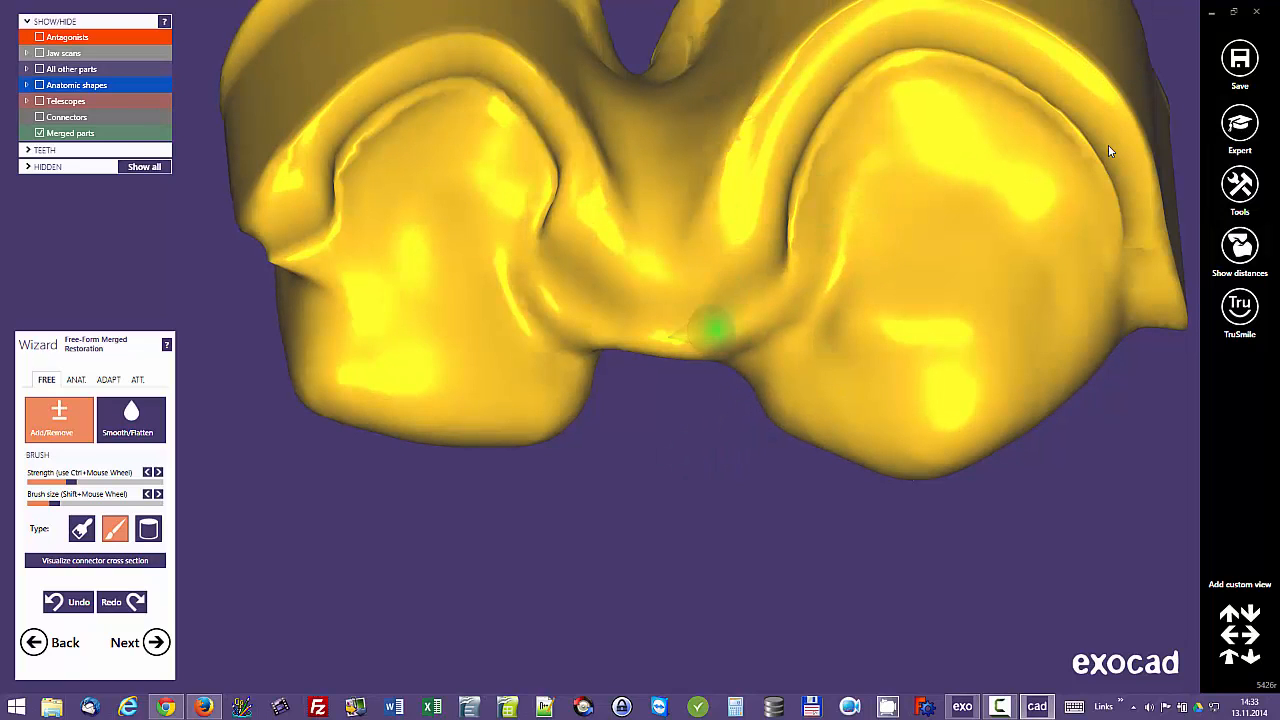
Step: Attach Generic-PR-V-slim-short.stl from the generic library to the distal side of tooth 13, cut on the gingiva
middle_click(786, 275)
scroll(789, 272, down, 3)
right_drag(789, 271, 775, 120)
mouse_move(1109, 151)
right_down()
mouse_move(1109, 125)
mouse_move(1109, 255)
mouse_move(1109, 130)
mouse_move(1245, 150)
mouse_move(1270, 95)
mouse_move(1250, 190)
mouse_move(1117, 150)
right_up()
scroll(1109, 151, down, 4)
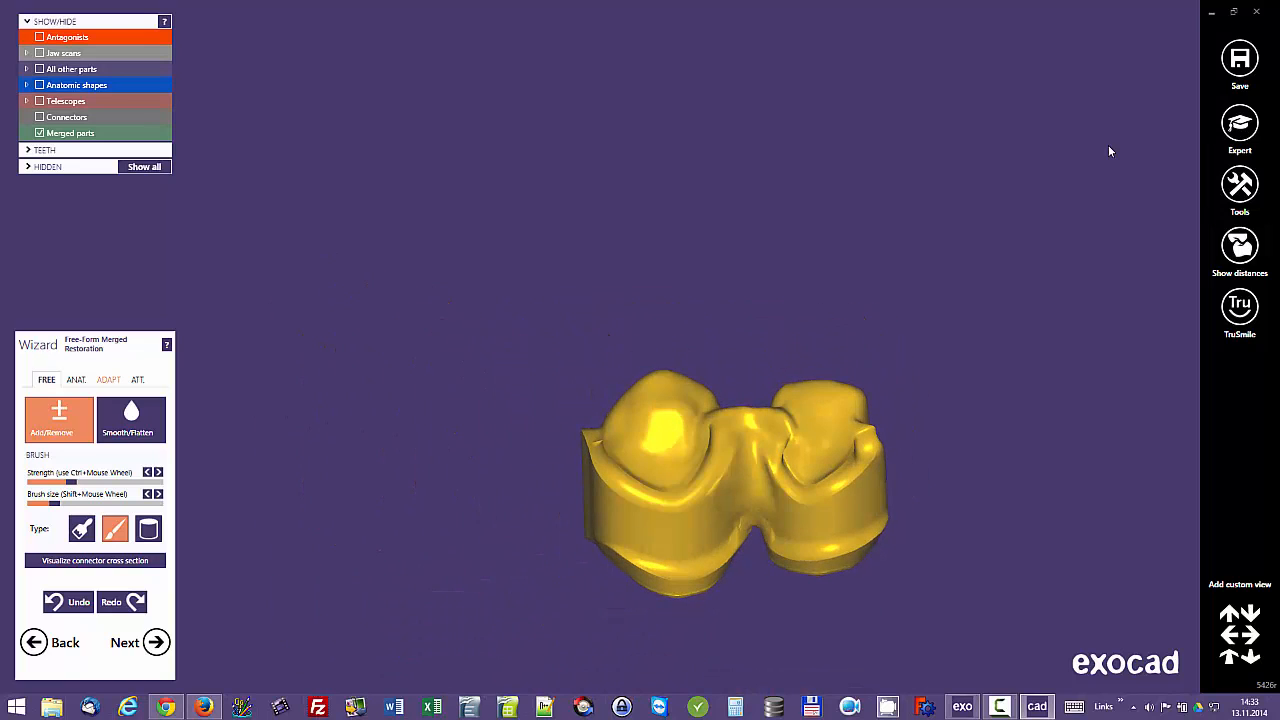
click(137, 380)
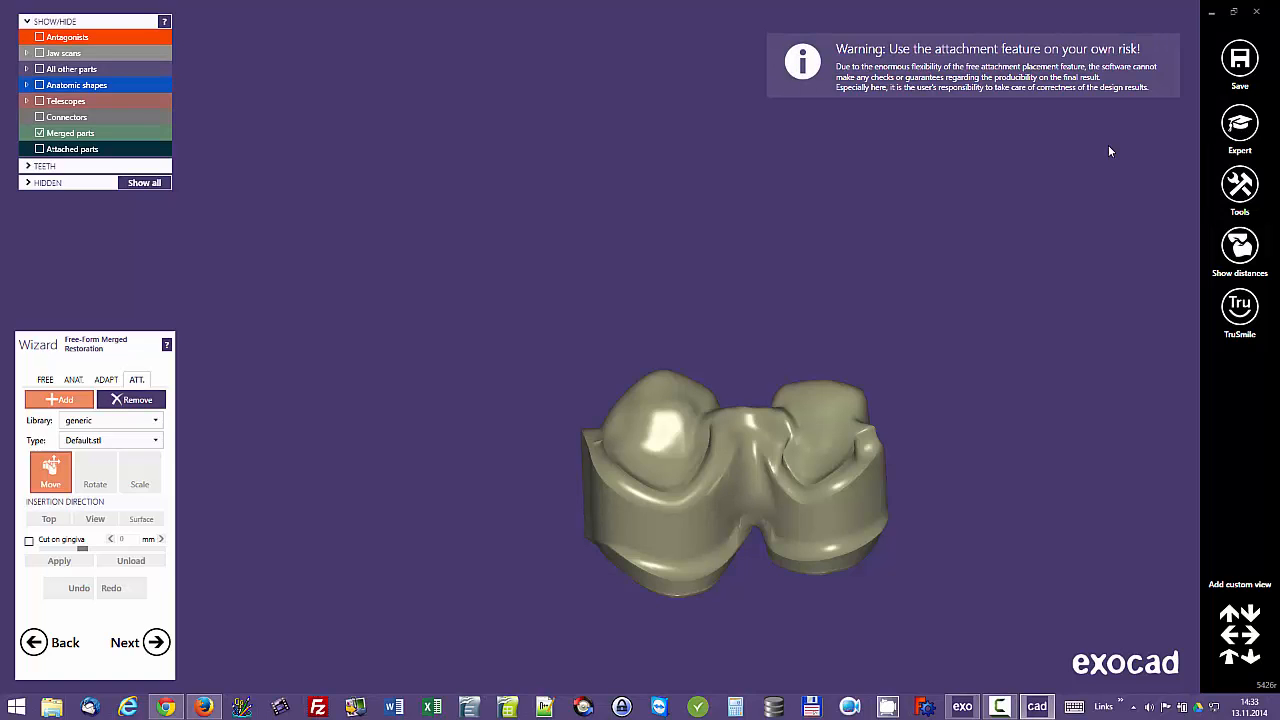
click(110, 440)
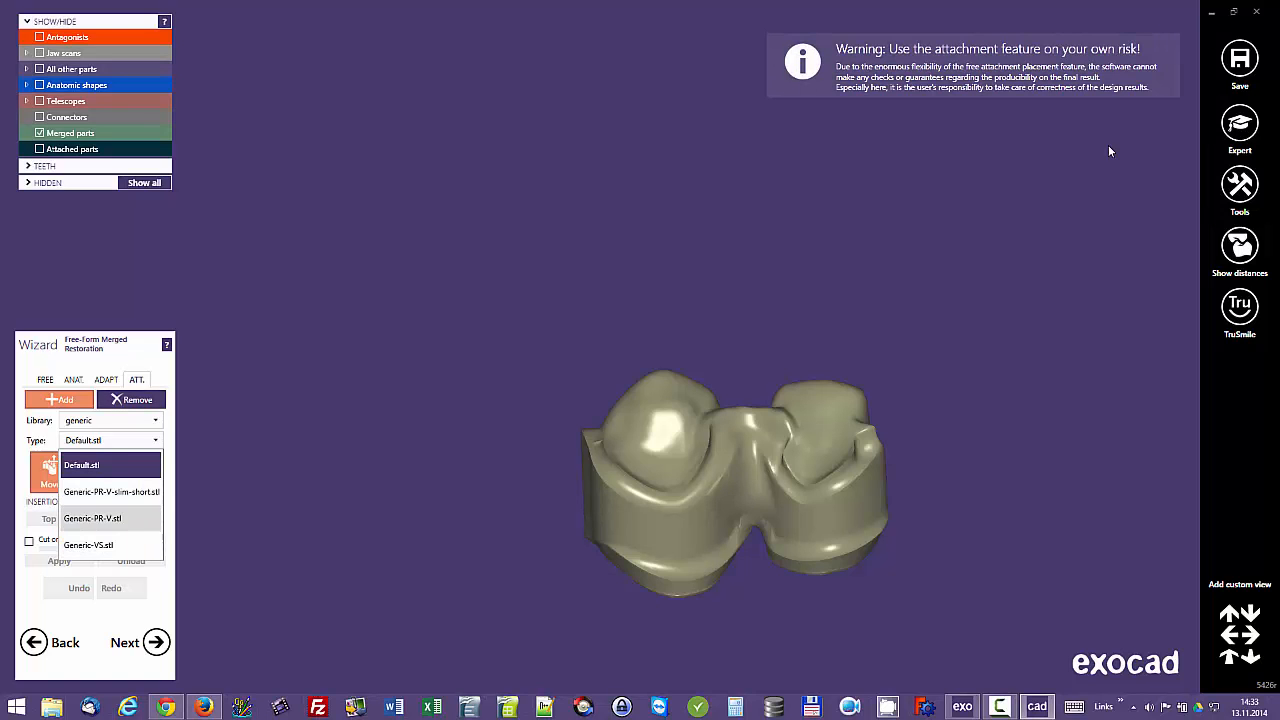
click(111, 492)
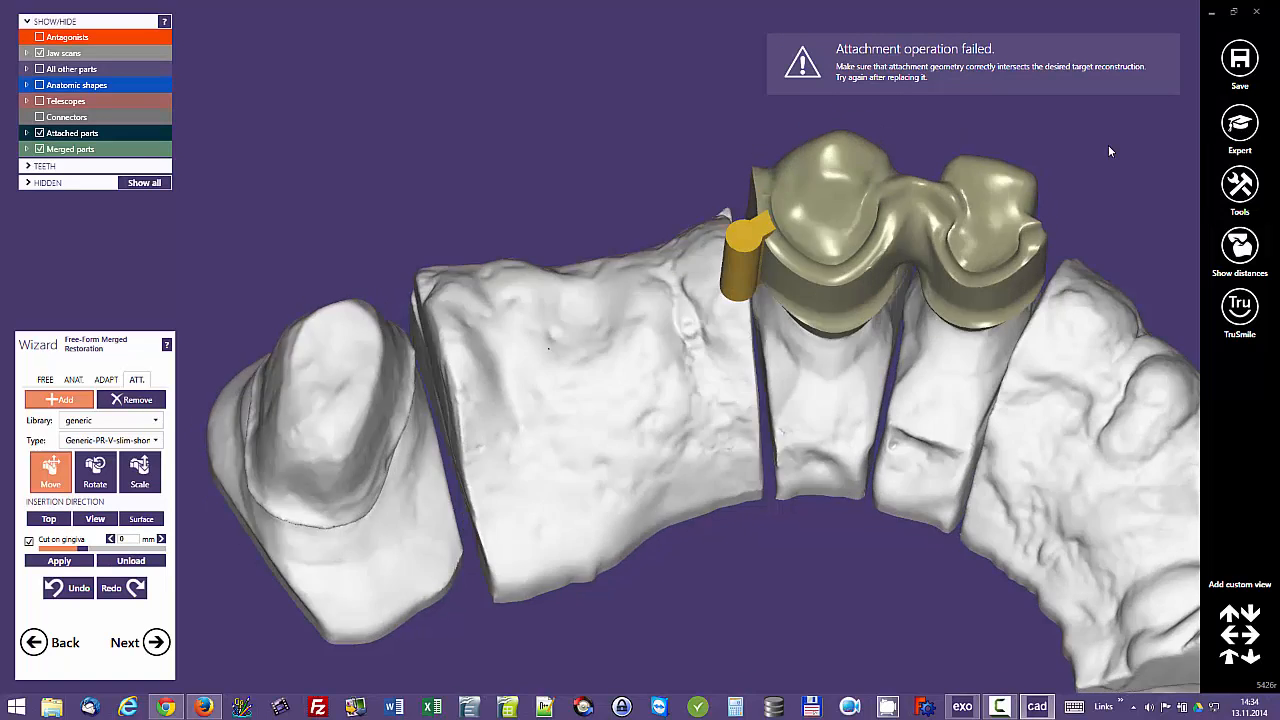
mouse_move(1109, 151)
right_down()
mouse_move(1120, 175)
mouse_move(1100, 128)
right_up()
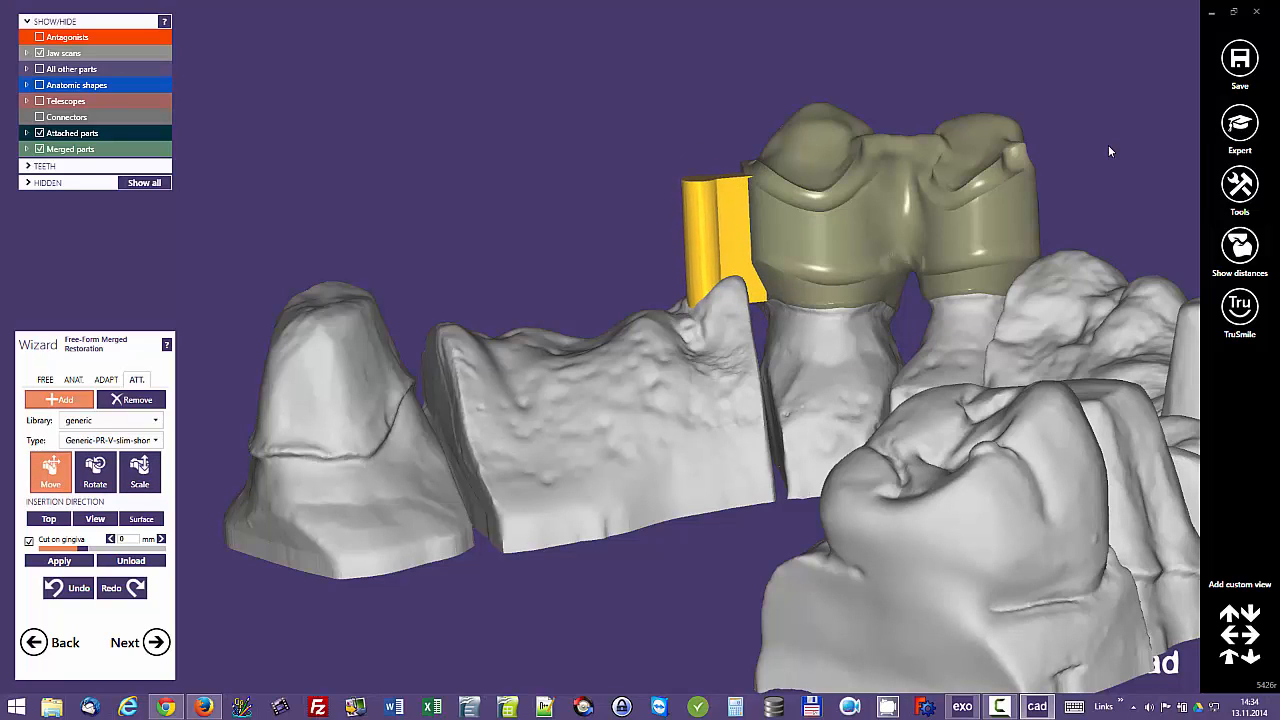
key(shift)
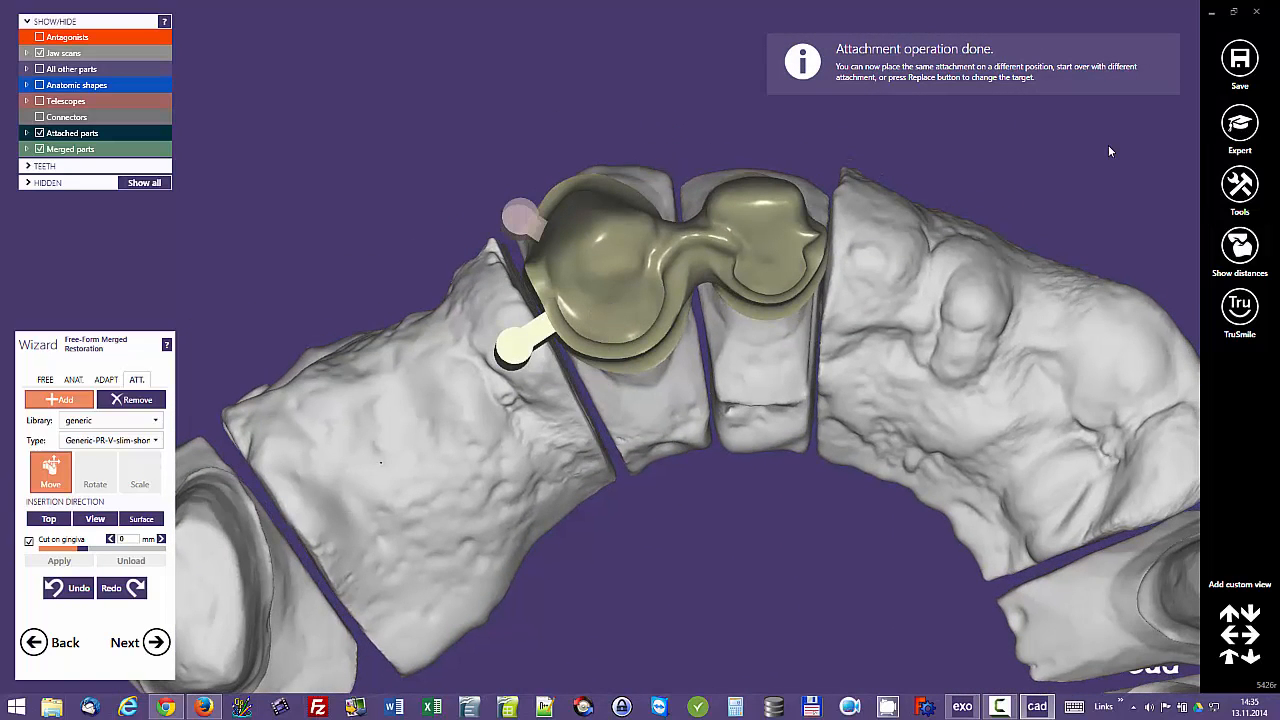
Step: Set up a subtractive attachment from the Parametric design (rotation) library with the RectangleWith… profile
click(131, 399)
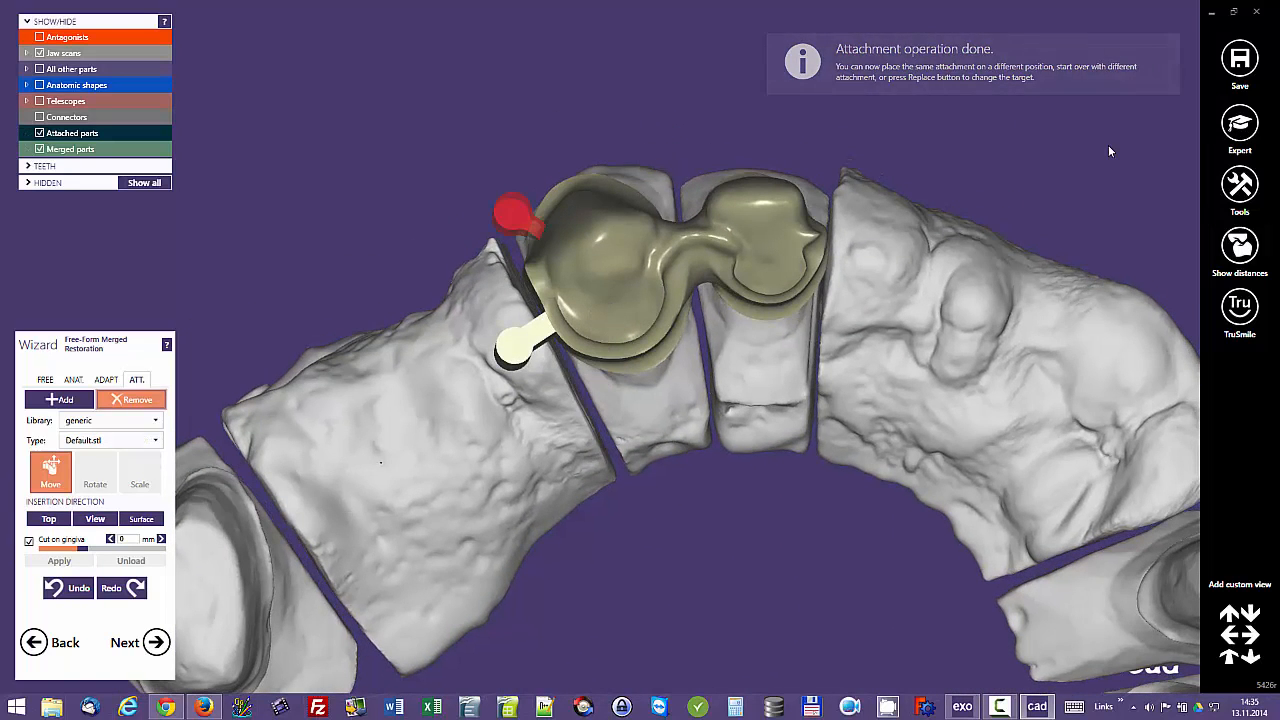
click(110, 420)
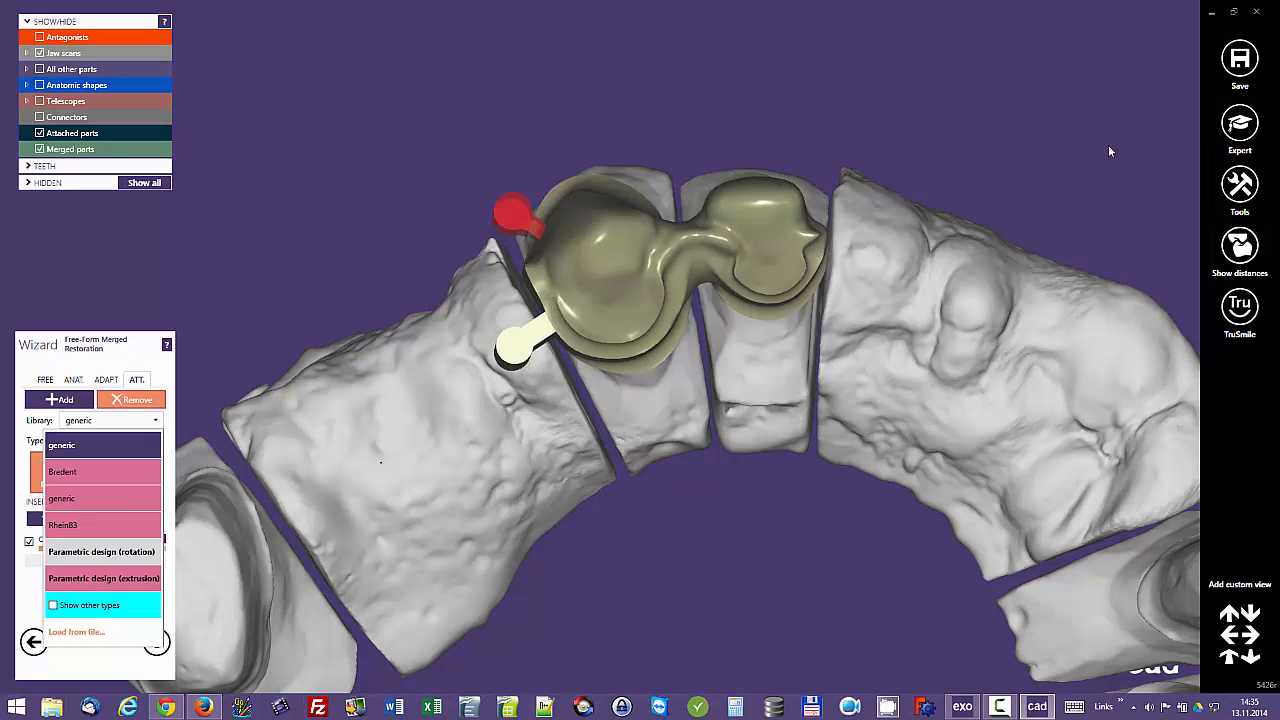
click(101, 551)
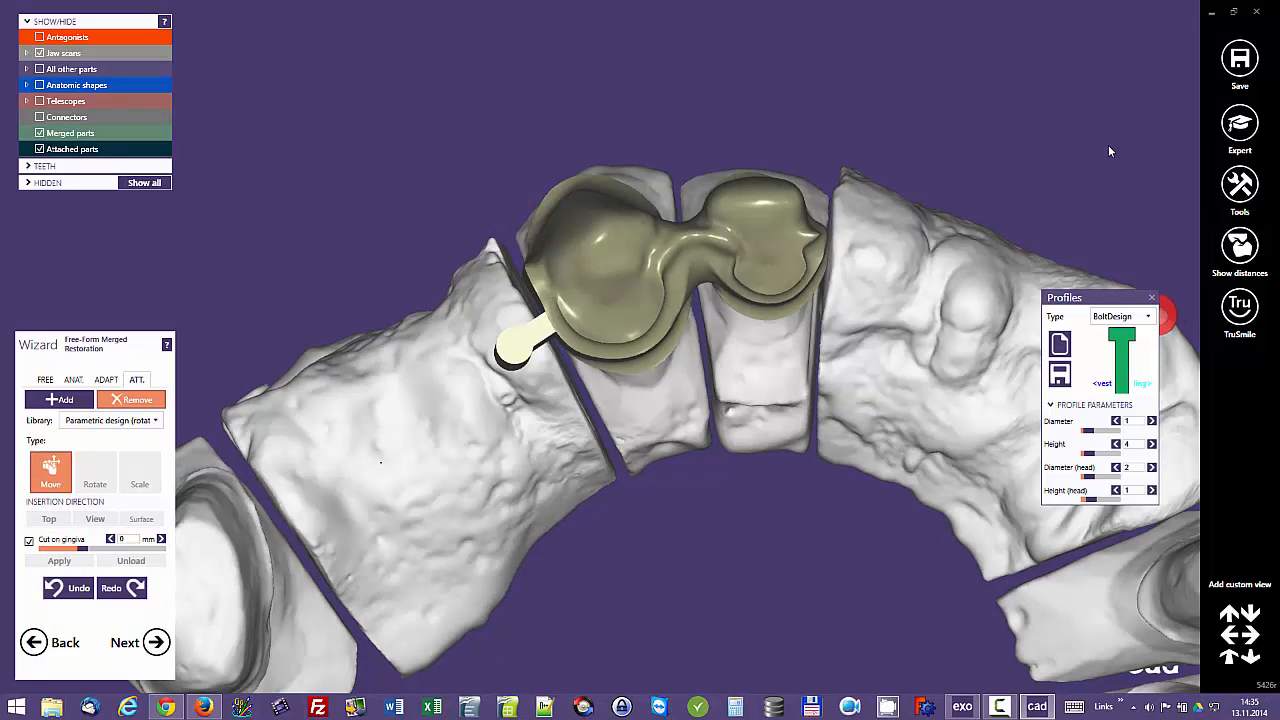
click(1115, 316)
scroll(1110, 445, down, 5)
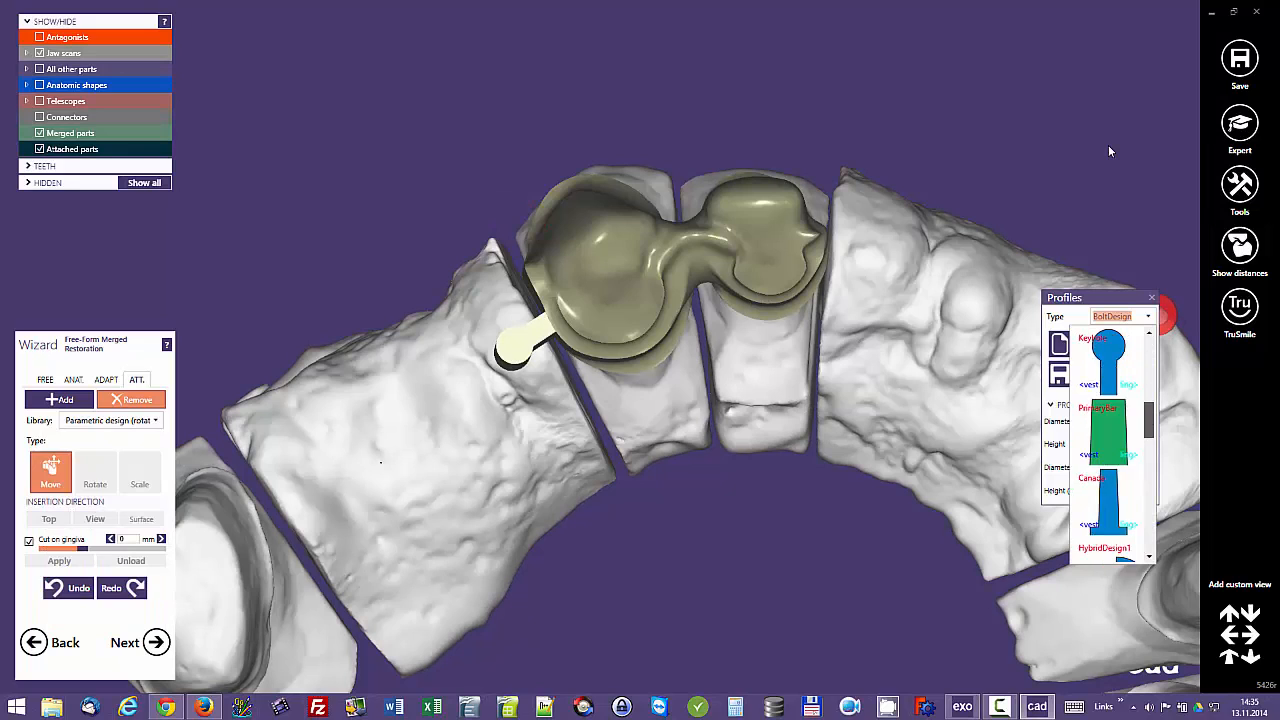
scroll(1112, 500, down, 4)
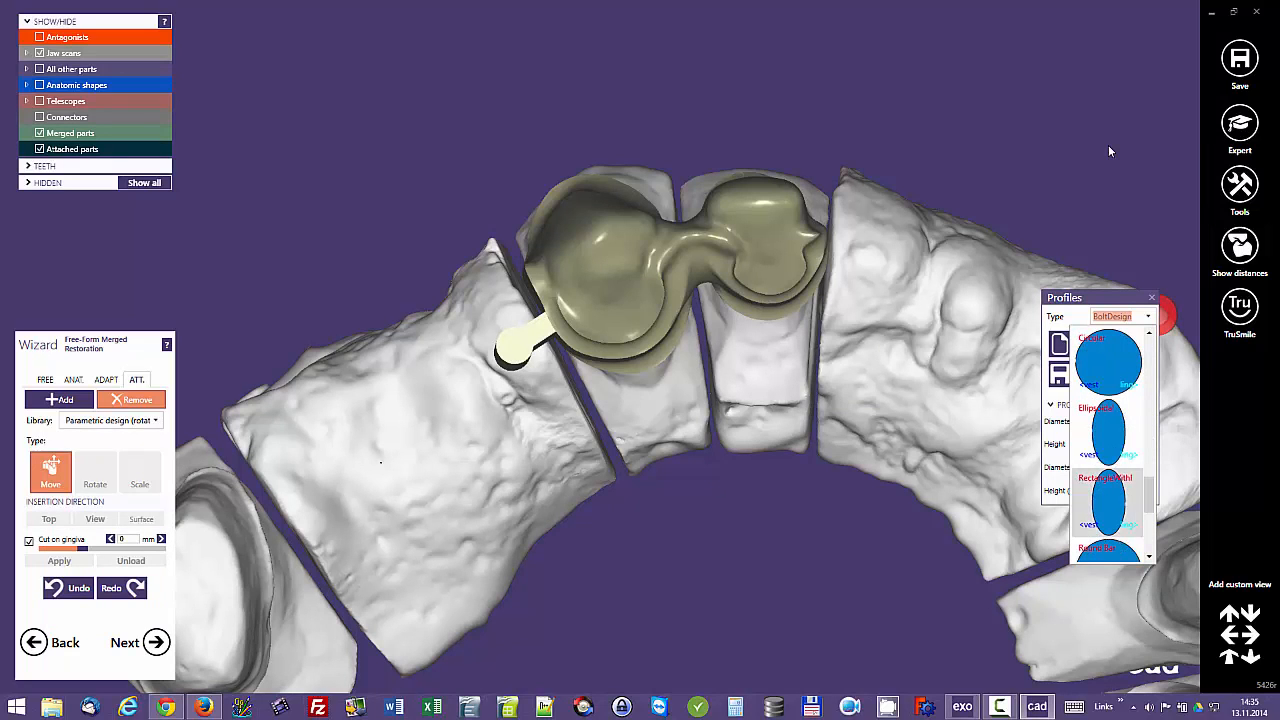
click(1112, 503)
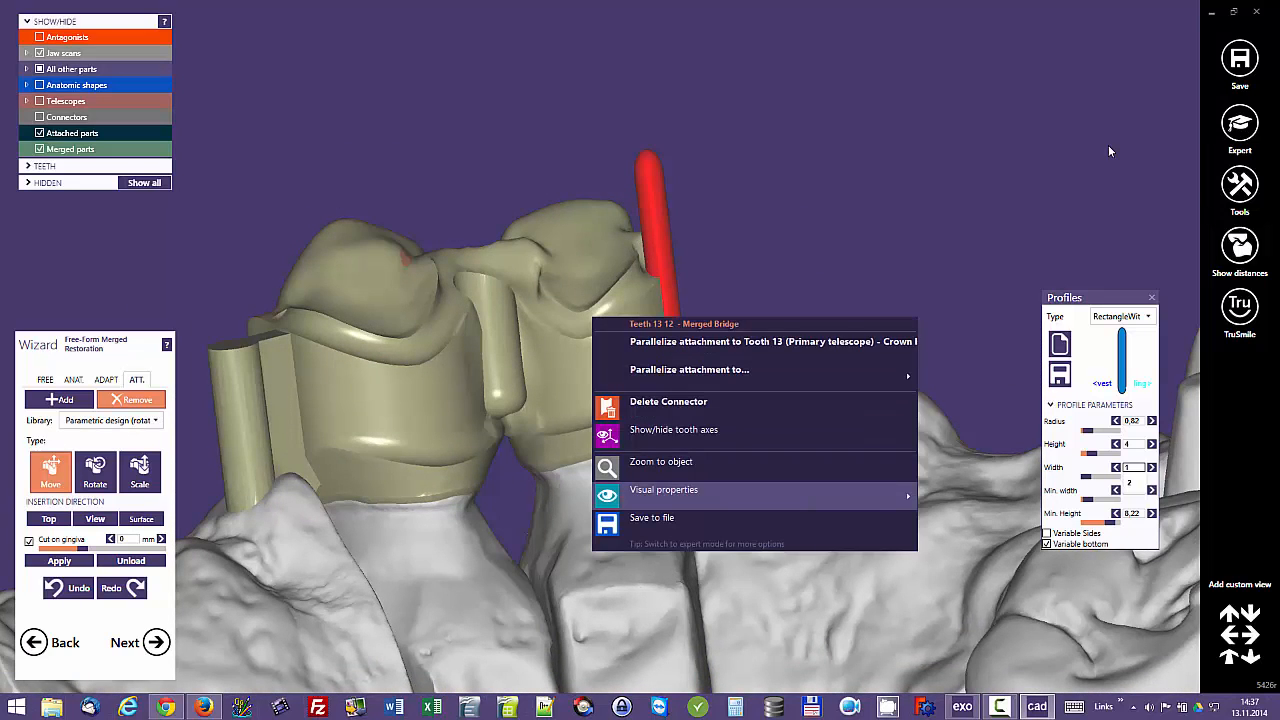
Step: Set the merged bridge of teeth 13 and 12 to 50% transparent while placing the groove on tooth 12's mesial side
mouse_move(755, 495)
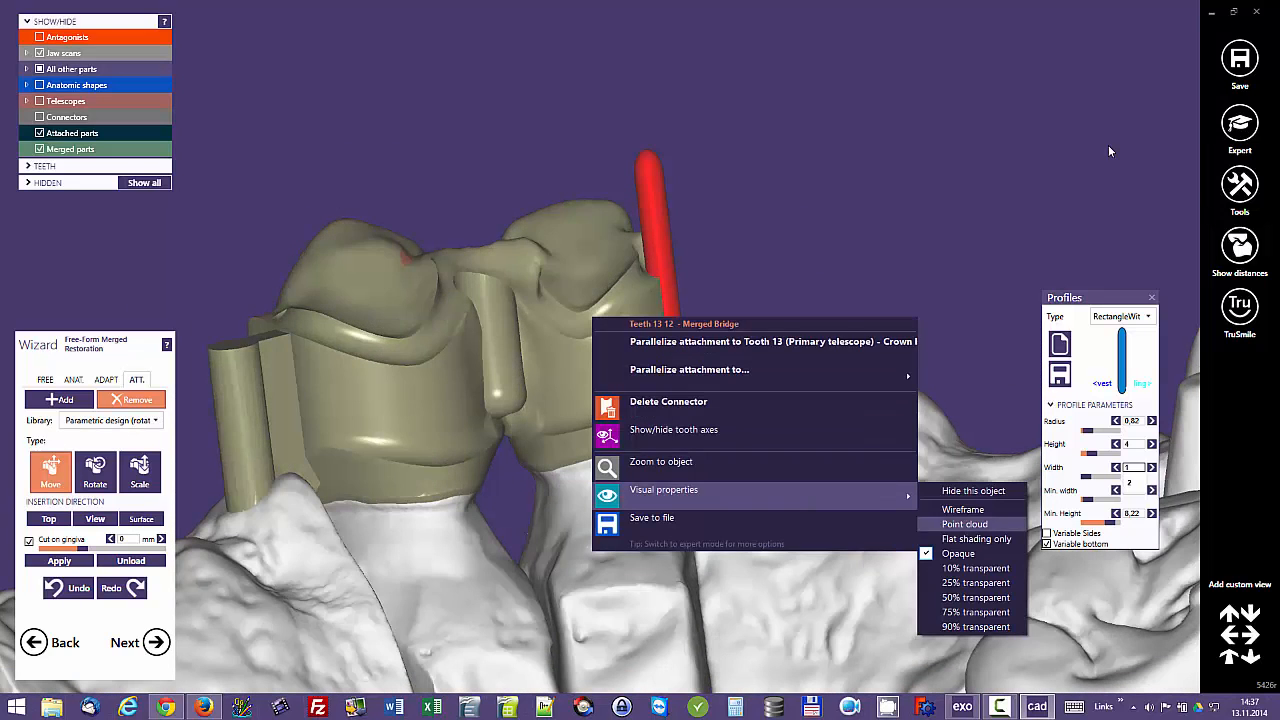
click(972, 598)
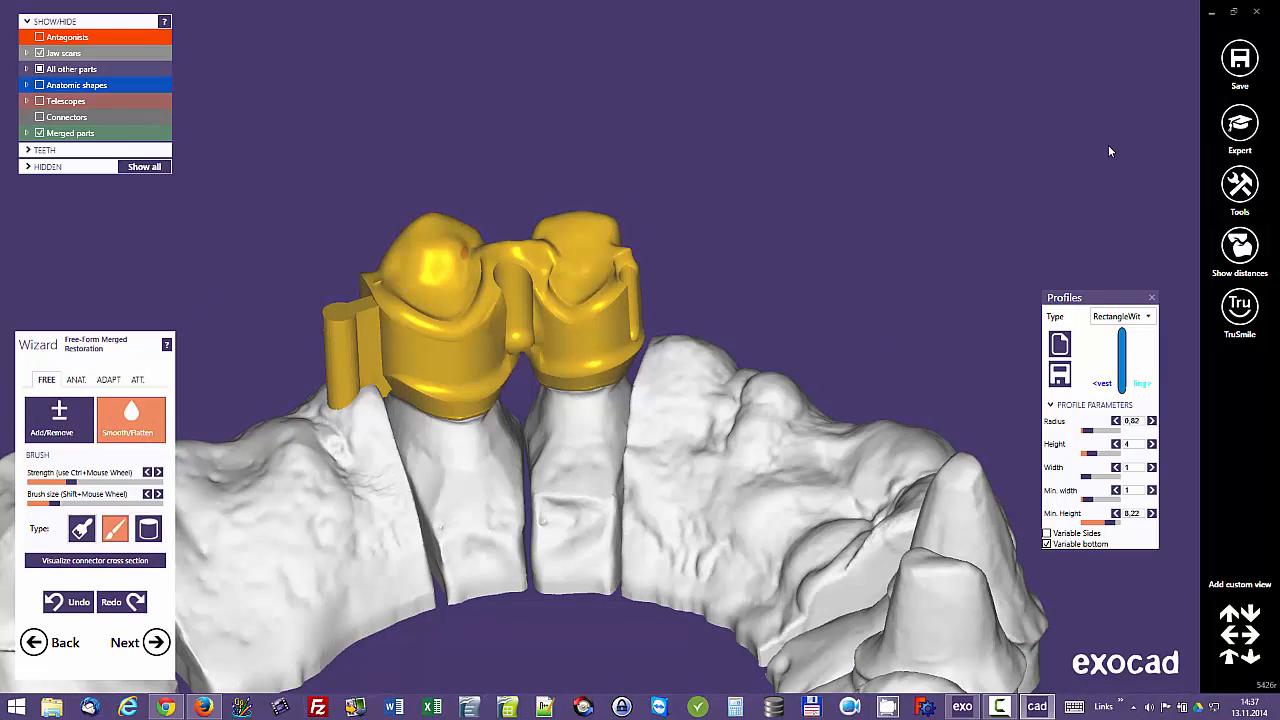
Step: Smooth the edges of the groove between teeth 12 and 13 with the cylinder brush at low strength and small size
key(3)
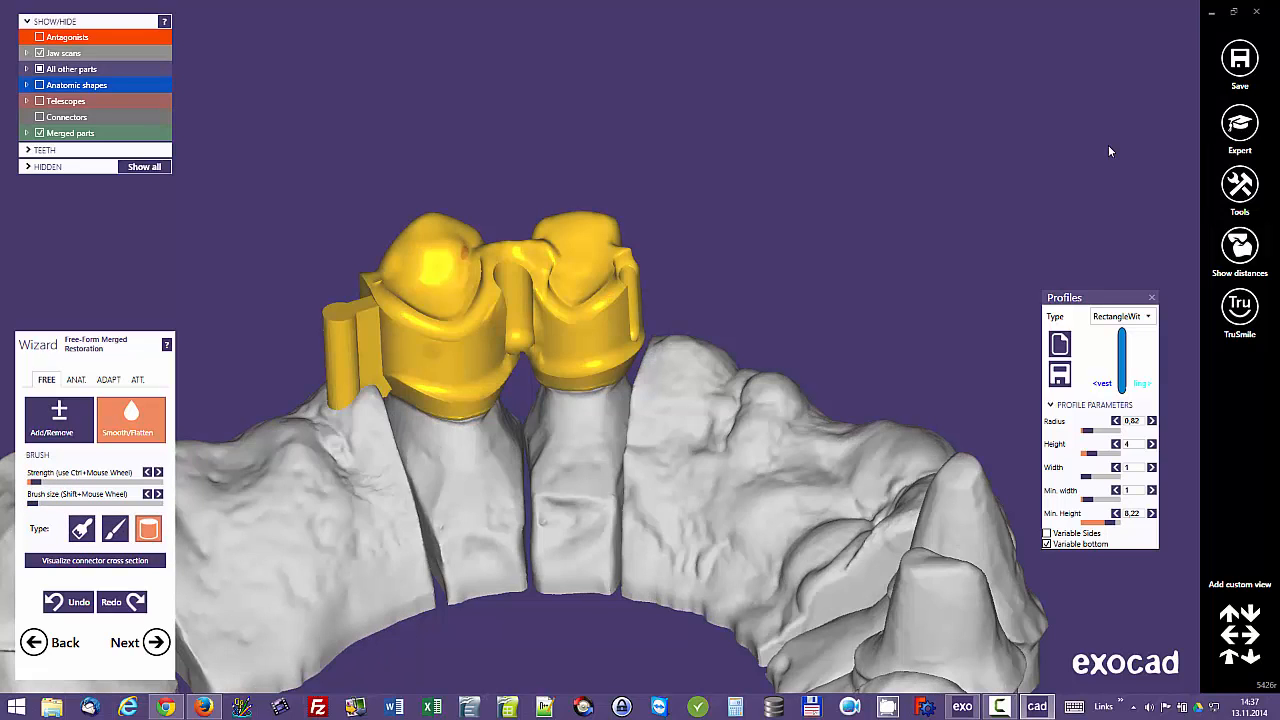
right_drag(1109, 151, 1109, 151)
scroll(1109, 151, up, 3)
scroll(1109, 151, up, 3)
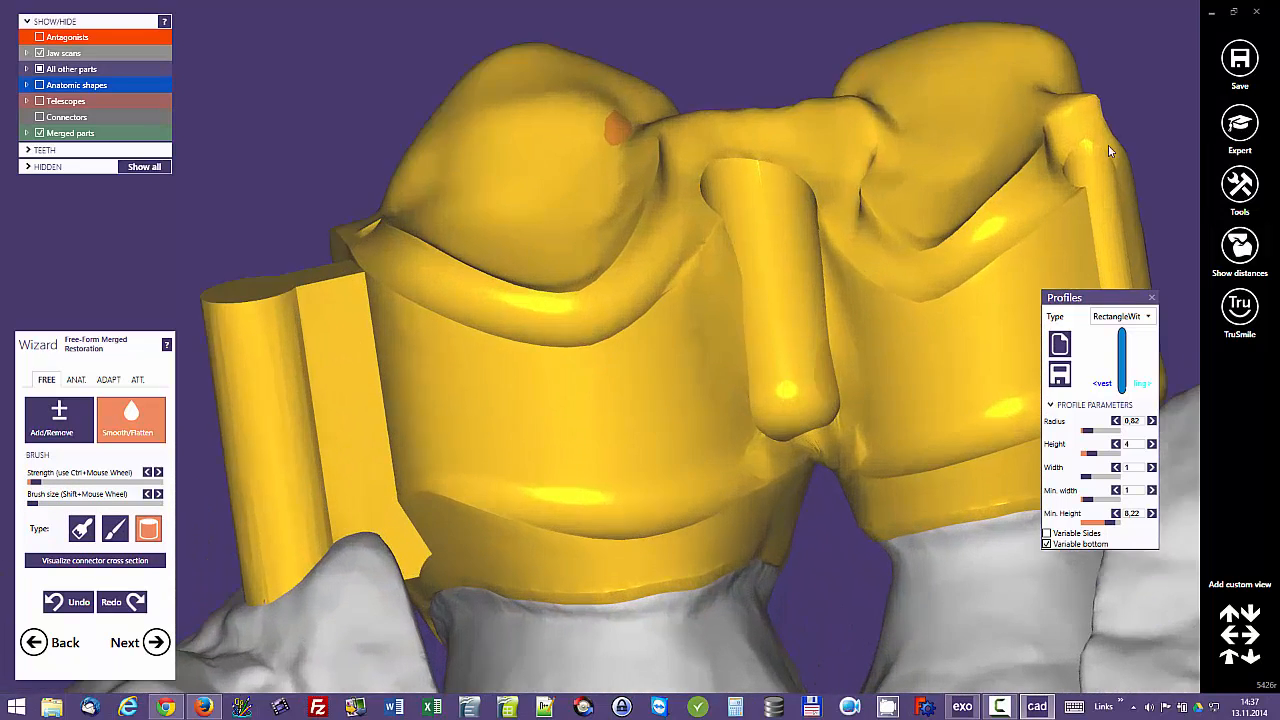
scroll(1109, 151, up, 4)
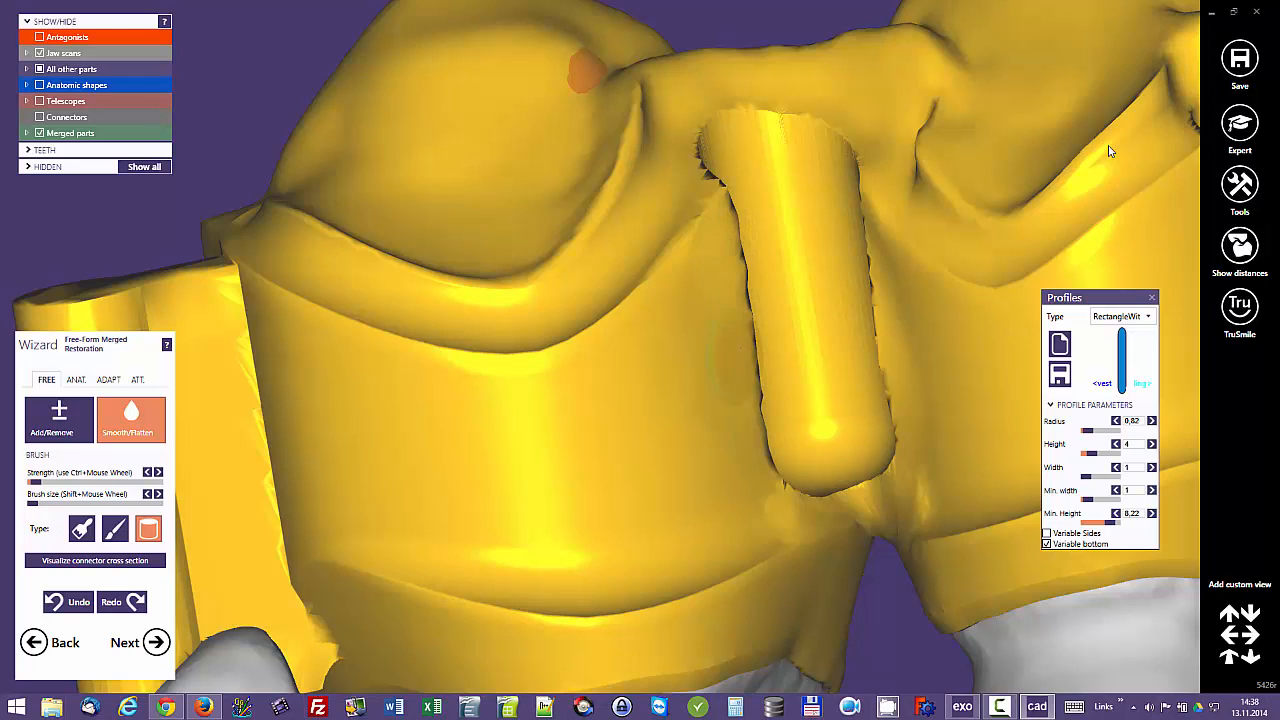
Step: Show the antagonists and examine their clearance over the restoration and its distal attachment from the labial side
scroll(1109, 151, down, 6)
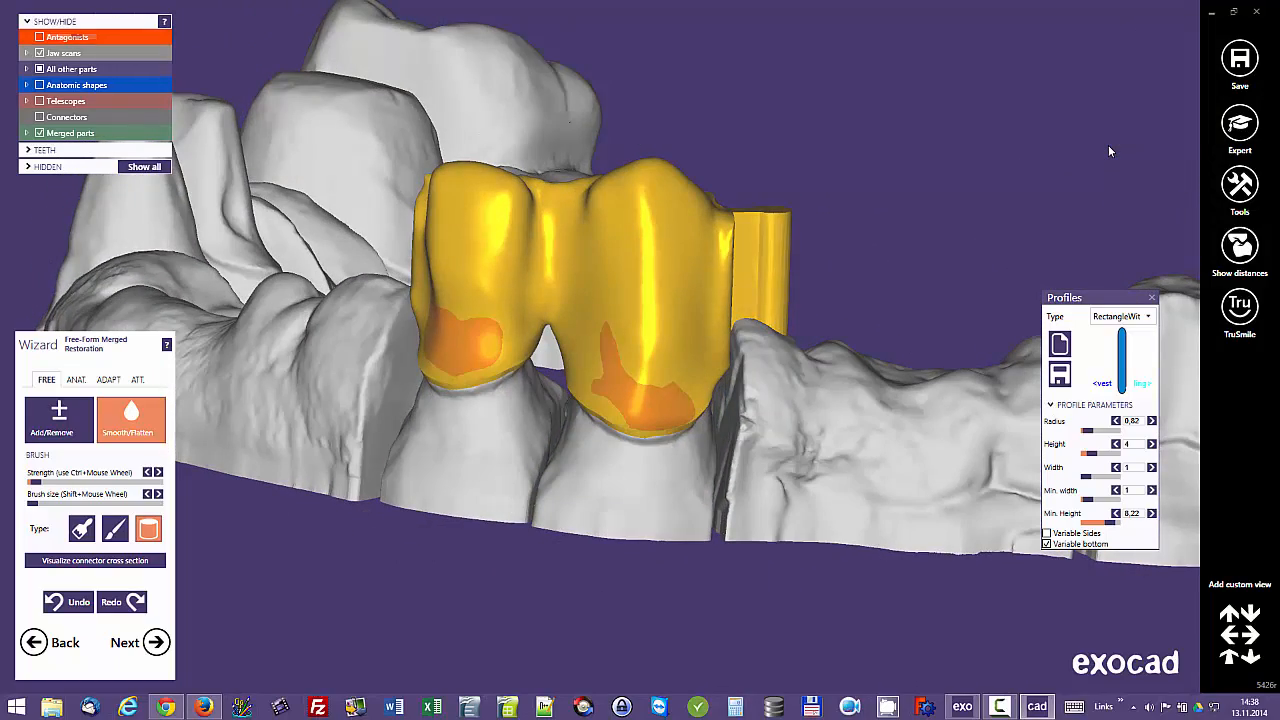
key(a)
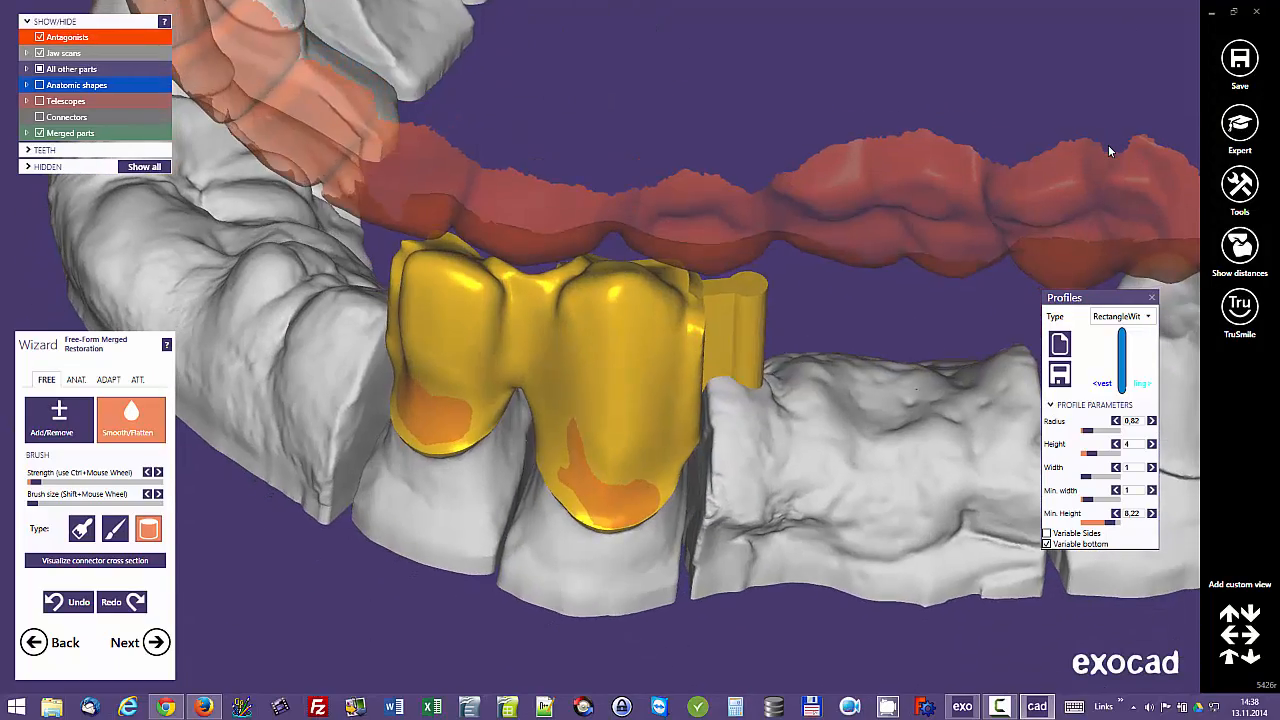